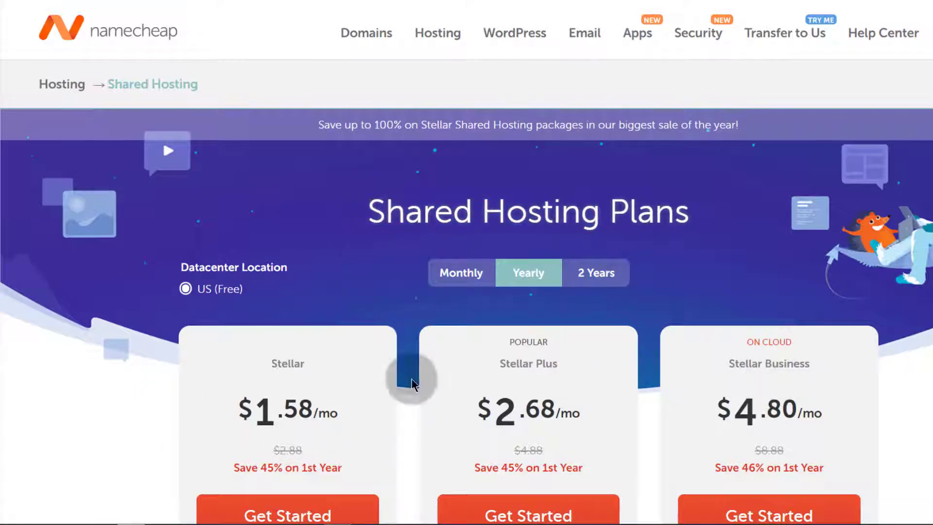
Open the Managed WordPress Hosting page and review the EasyWP plans and their monthly pricing.
{"action": "mouse_move", "coordinate": [515, 33]}
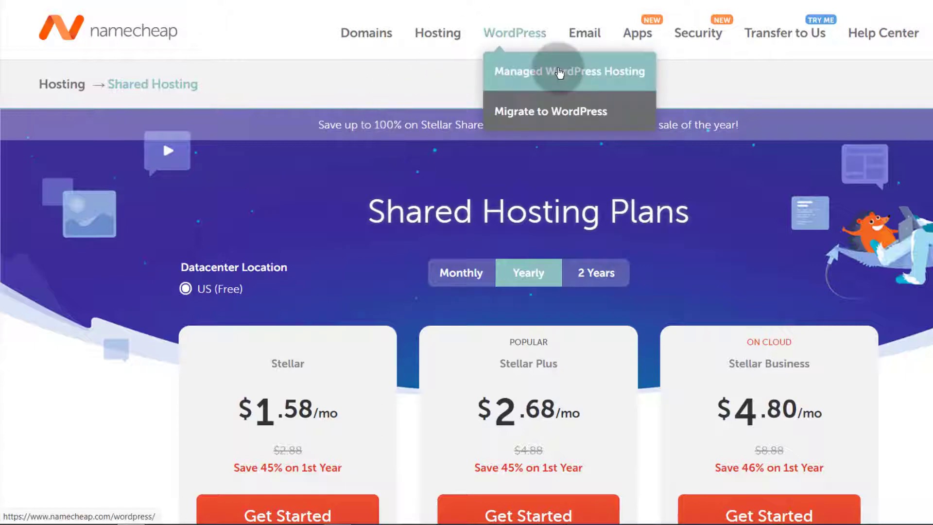
{"action": "left_click", "coordinate": [559, 73]}
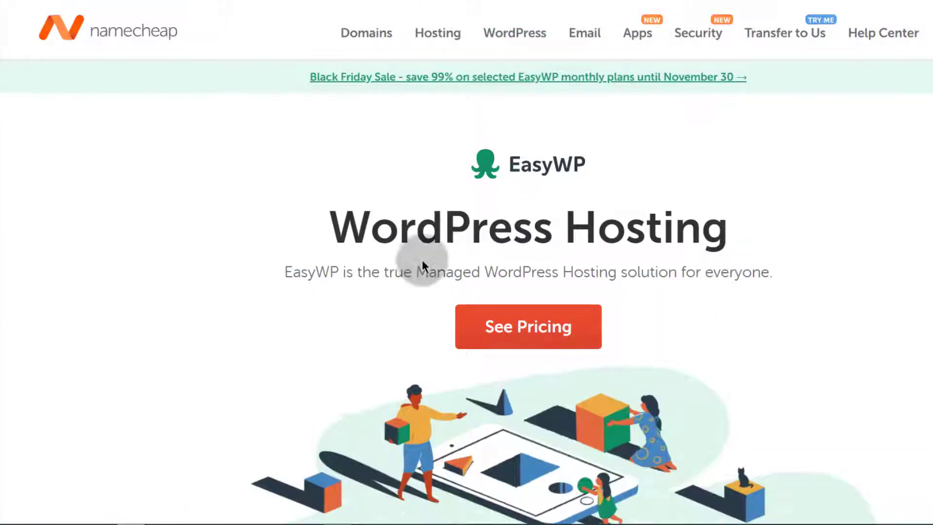
{"action": "scroll", "coordinate": [425, 275], "scroll_direction": "down", "scroll_amount": 15}
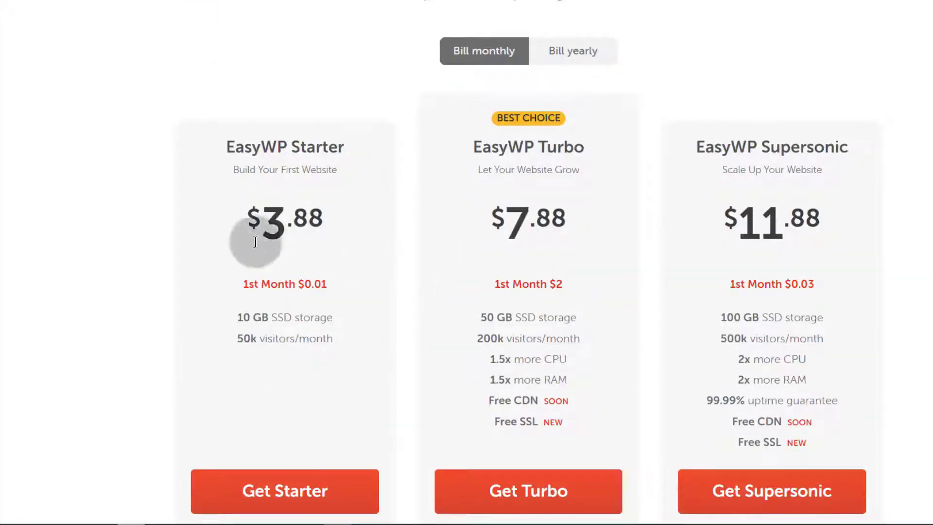
{"action": "scroll", "coordinate": [267, 265], "scroll_direction": "up", "scroll_amount": 6}
{"action": "scroll", "coordinate": [307, 374], "scroll_direction": "up", "scroll_amount": 10}
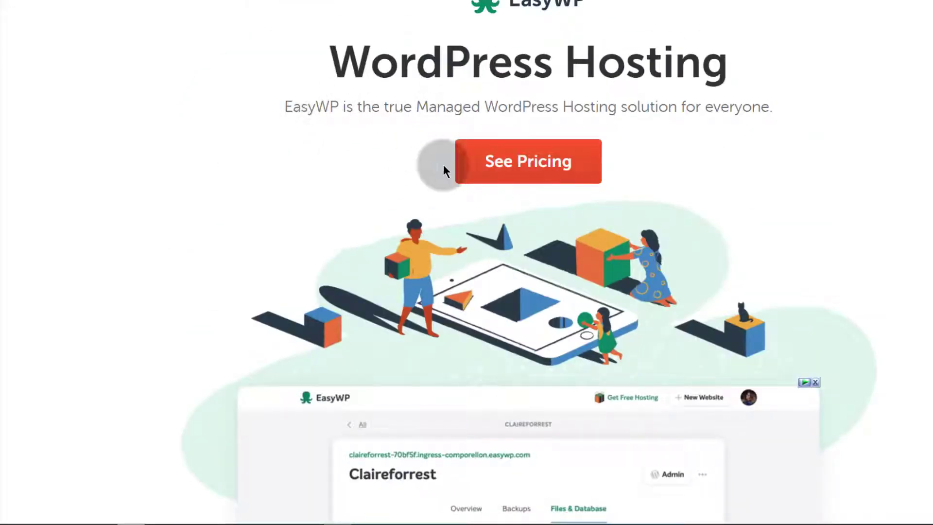
{"action": "scroll", "coordinate": [413, 182], "scroll_direction": "up", "scroll_amount": 3}
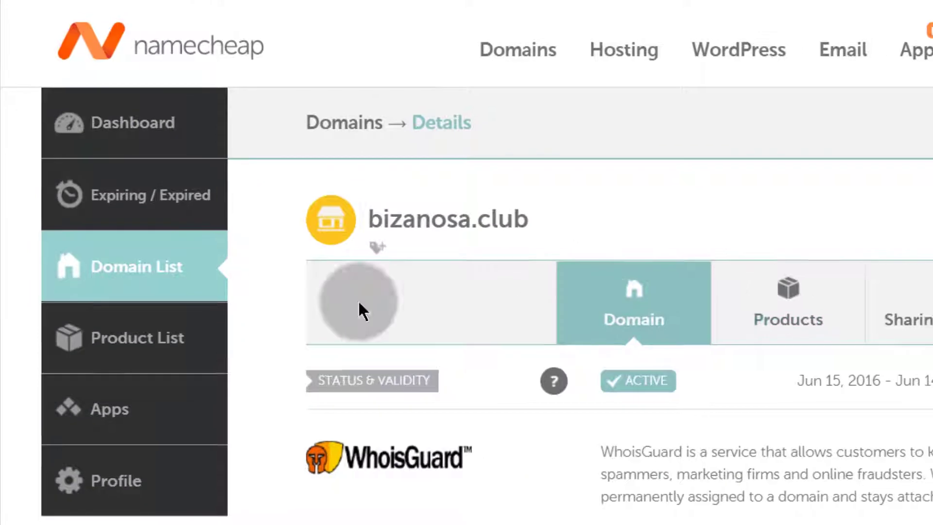
Review the products attached to the bizanosa.club domain.
{"action": "left_click", "coordinate": [668, 252]}
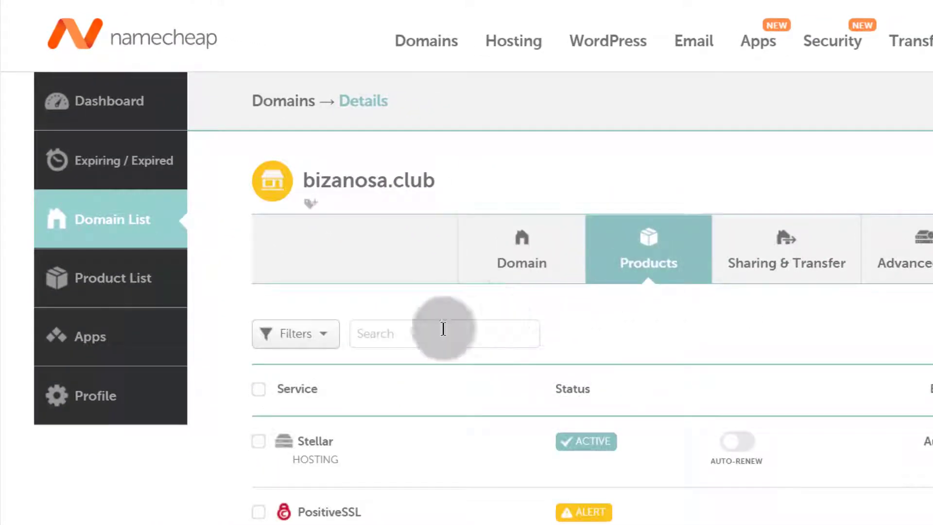
{"action": "scroll", "coordinate": [402, 510], "scroll_direction": "down", "scroll_amount": 2}
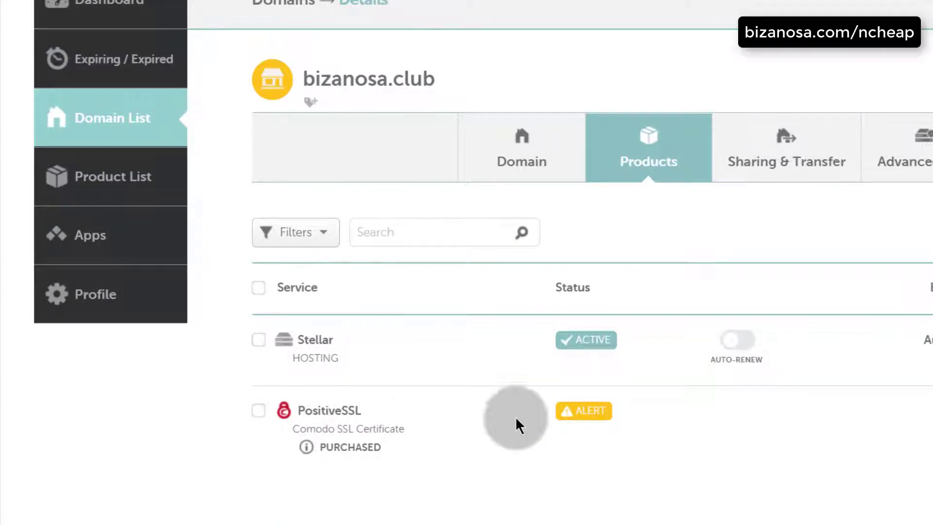
{"action": "scroll", "coordinate": [928, 156], "scroll_direction": "up", "scroll_amount": 2}
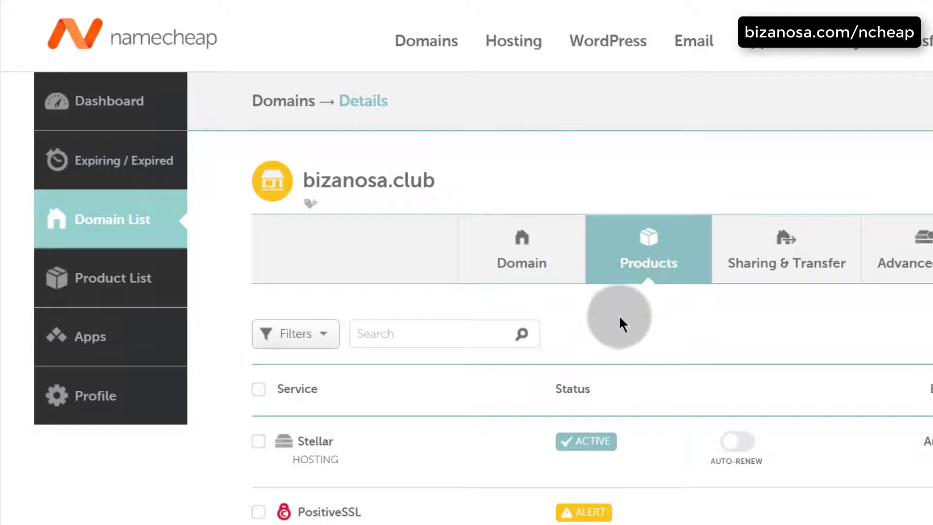
Return to the domain settings of bizanosa.club and find its nameservers setting.
{"action": "left_click", "coordinate": [534, 263]}
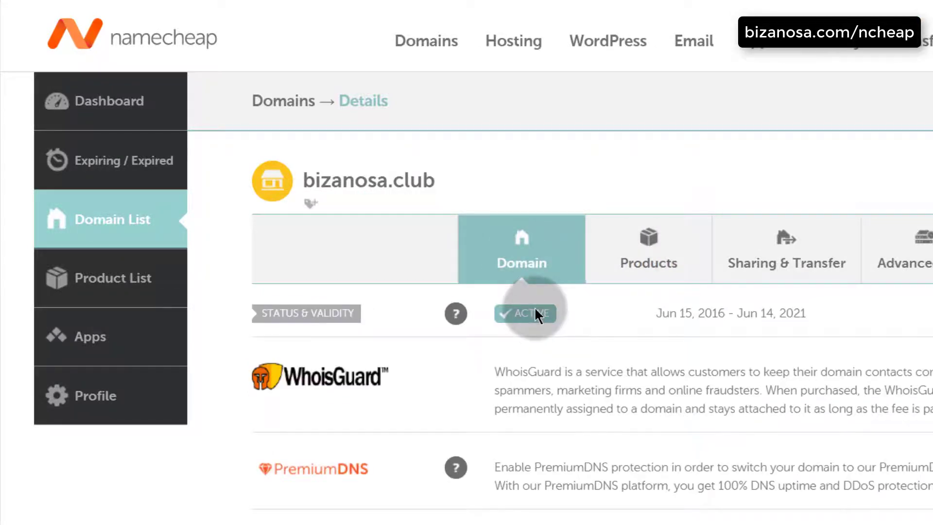
{"action": "scroll", "coordinate": [534, 313], "scroll_direction": "down", "scroll_amount": 9}
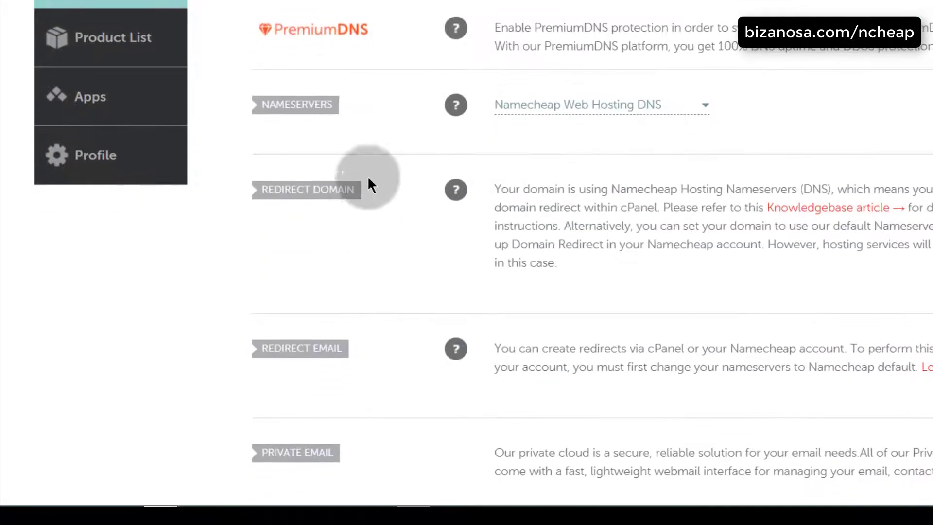
{"action": "scroll", "coordinate": [325, 273], "scroll_direction": "up", "scroll_amount": 6}
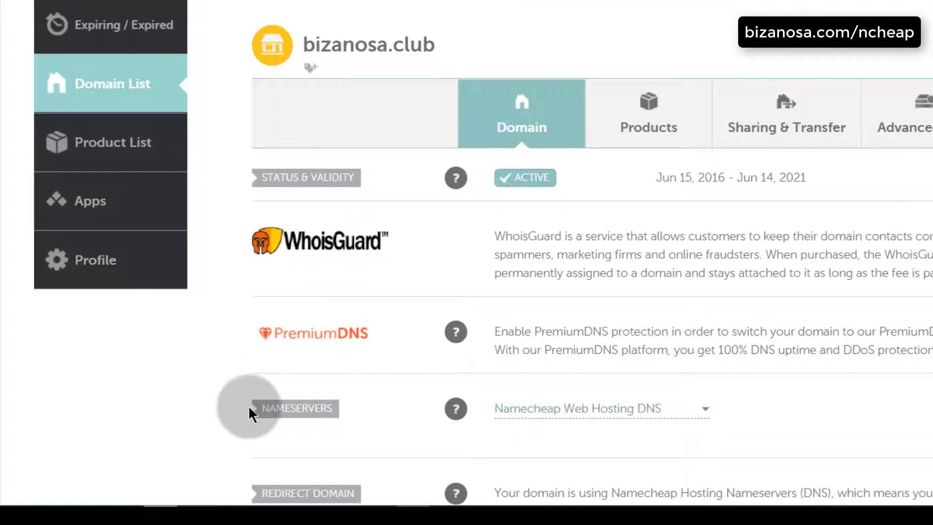
{"action": "double_click", "coordinate": [265, 408]}
{"action": "scroll", "coordinate": [409, 362], "scroll_direction": "down", "scroll_amount": 2}
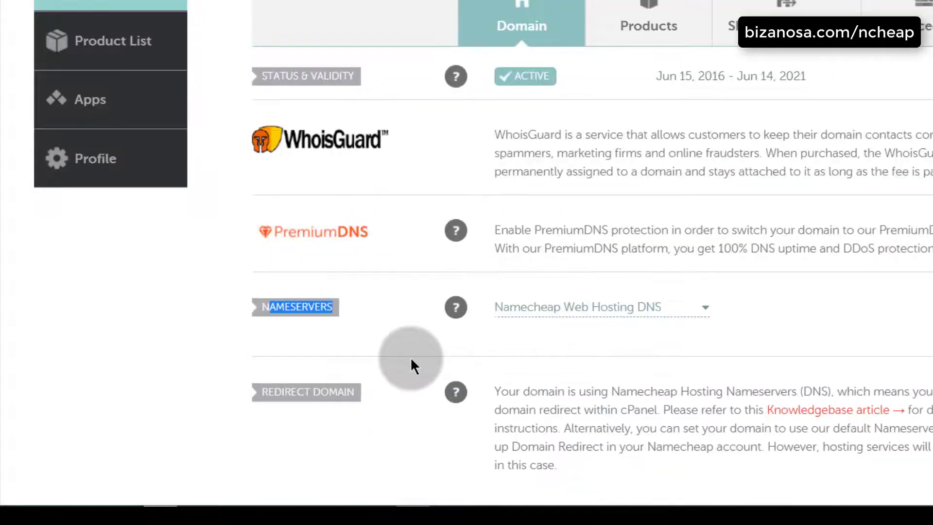
{"action": "left_click", "coordinate": [280, 333]}
Try the Namecheap Web Hosting DNS and Custom DNS options for the domain's nameservers.
{"action": "left_click", "coordinate": [675, 306]}
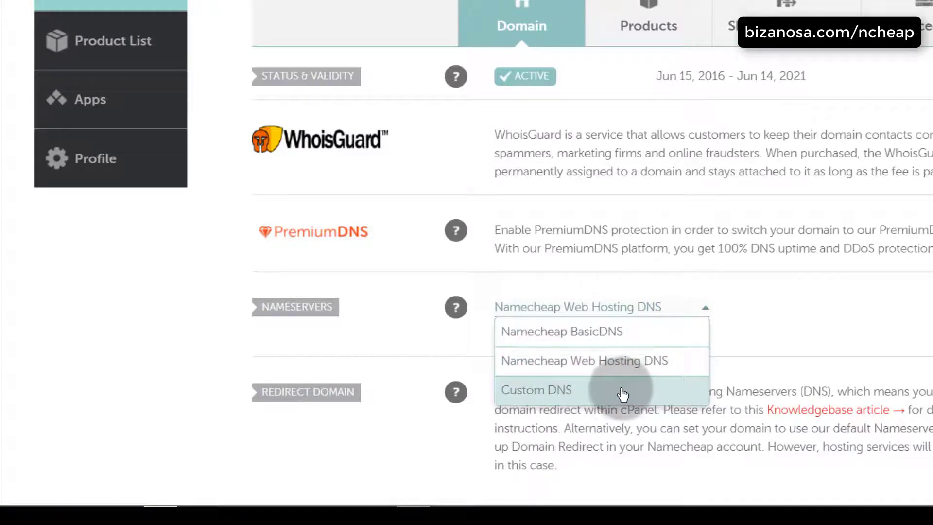
{"action": "left_click", "coordinate": [593, 364]}
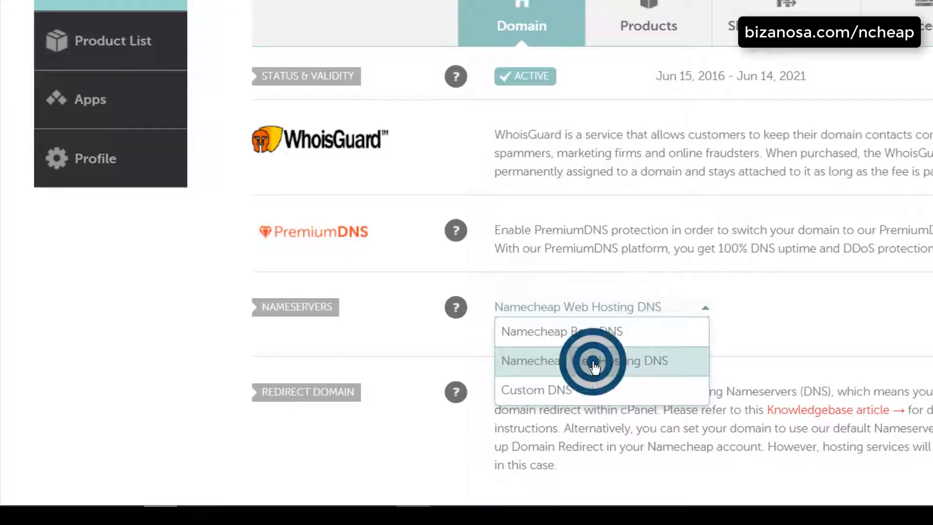
{"action": "left_click", "coordinate": [700, 305]}
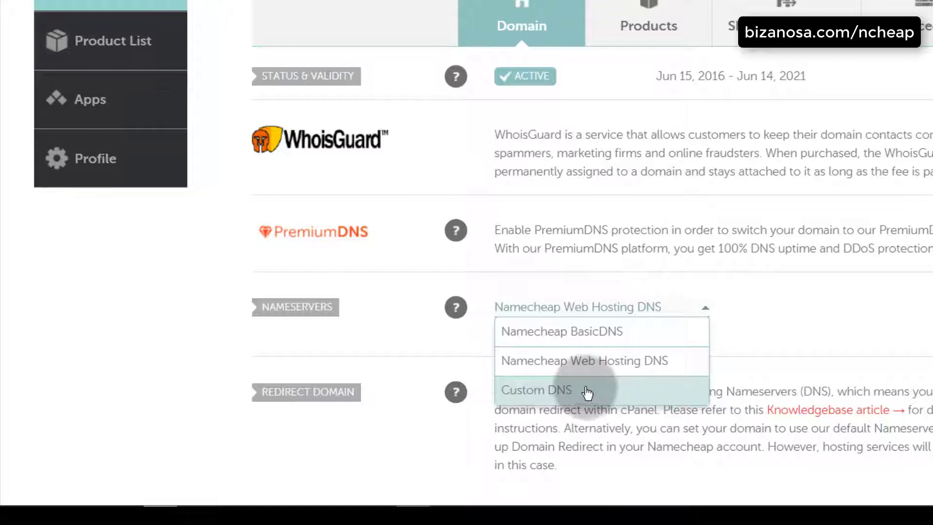
{"action": "left_click", "coordinate": [538, 389]}
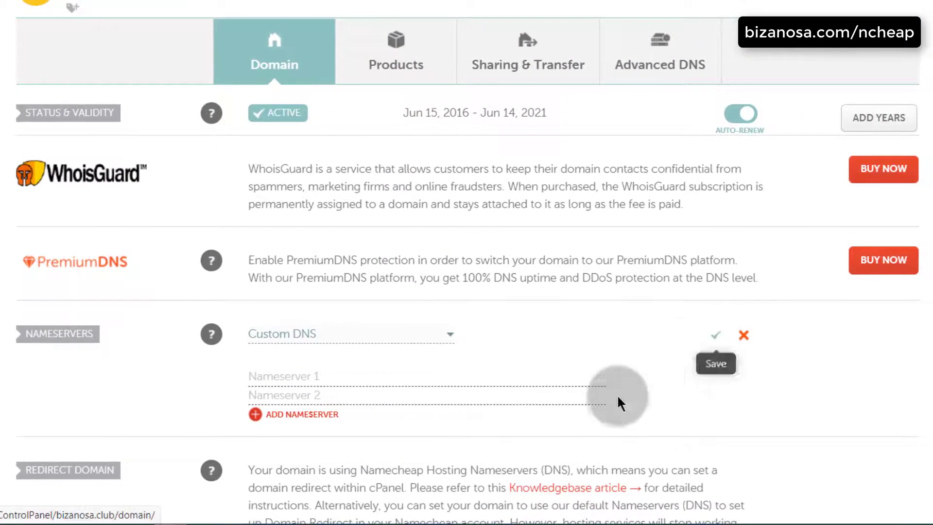
Set the domain's nameservers to Namecheap Web Hosting DNS and save the setting.
{"action": "left_click", "coordinate": [448, 334]}
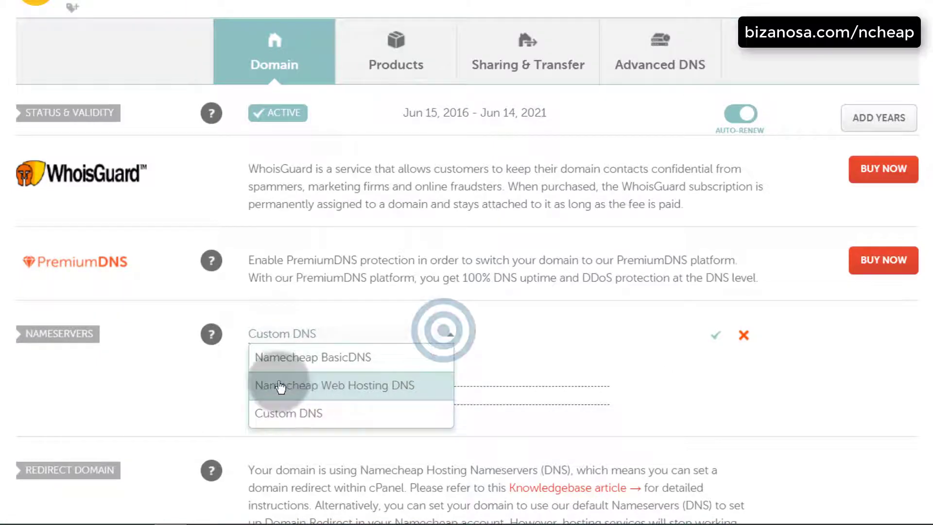
{"action": "left_click", "coordinate": [320, 391]}
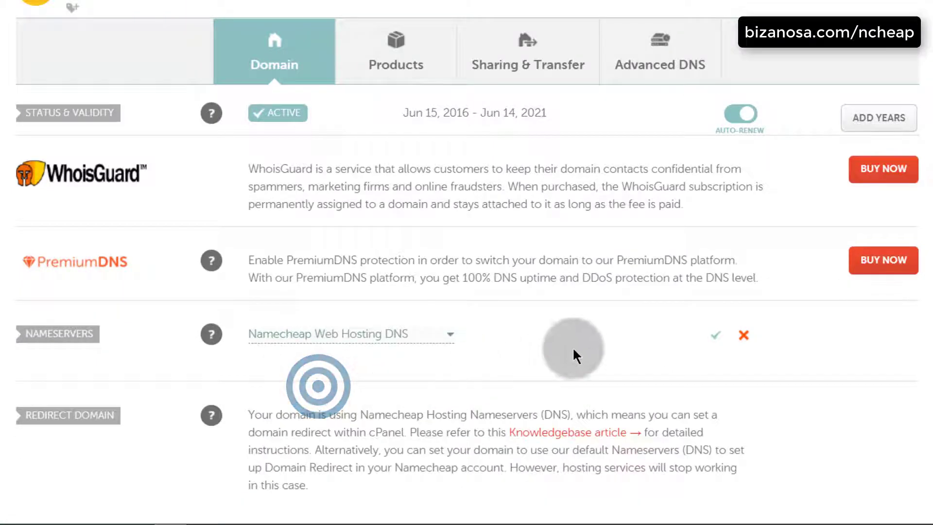
{"action": "left_click", "coordinate": [713, 338]}
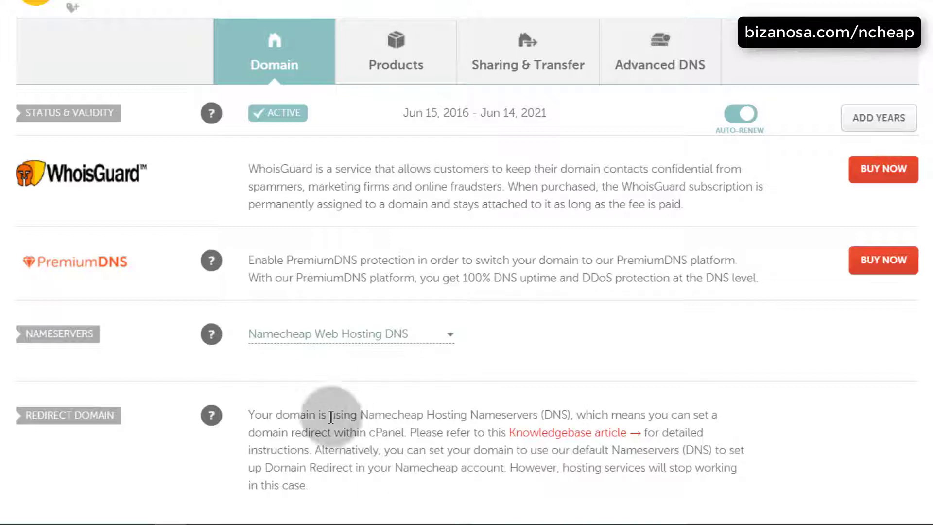
{"action": "scroll", "coordinate": [330, 417], "scroll_direction": "up", "scroll_amount": 2}
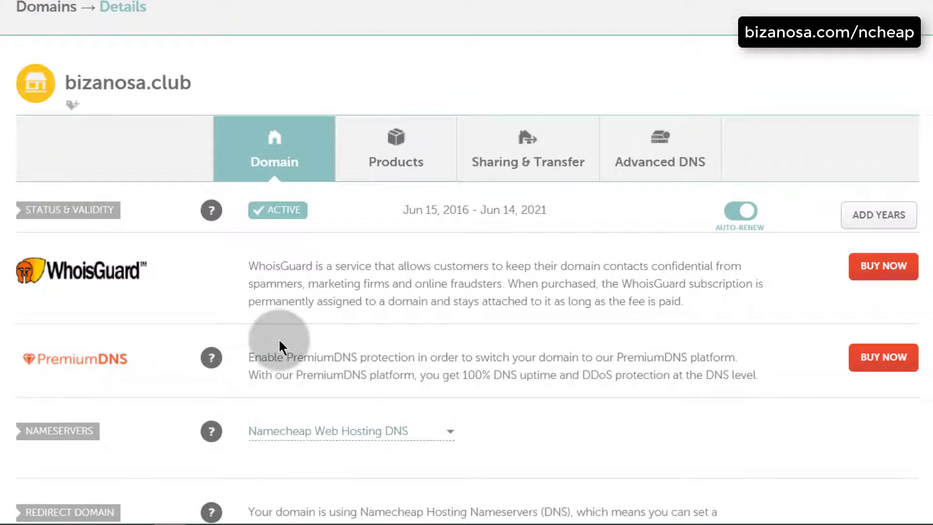
{"action": "scroll", "coordinate": [311, 371], "scroll_direction": "down", "scroll_amount": 2}
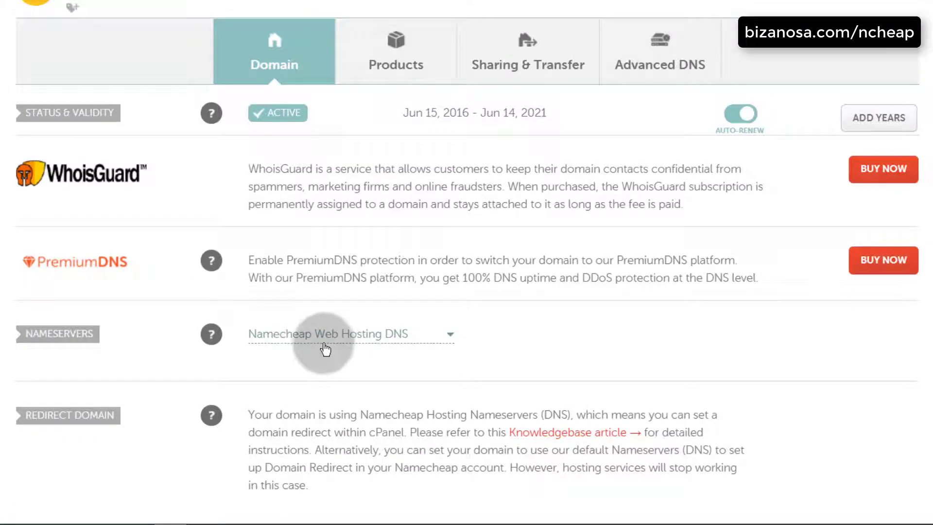
Open cPanel for the Stellar hosting product attached to bizanosa.club.
{"action": "left_click", "coordinate": [409, 62]}
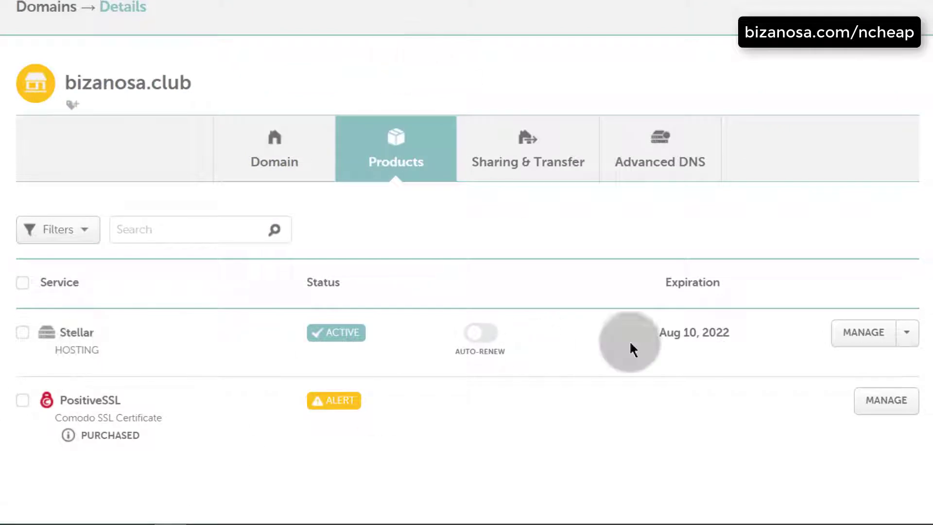
{"action": "left_click", "coordinate": [904, 332]}
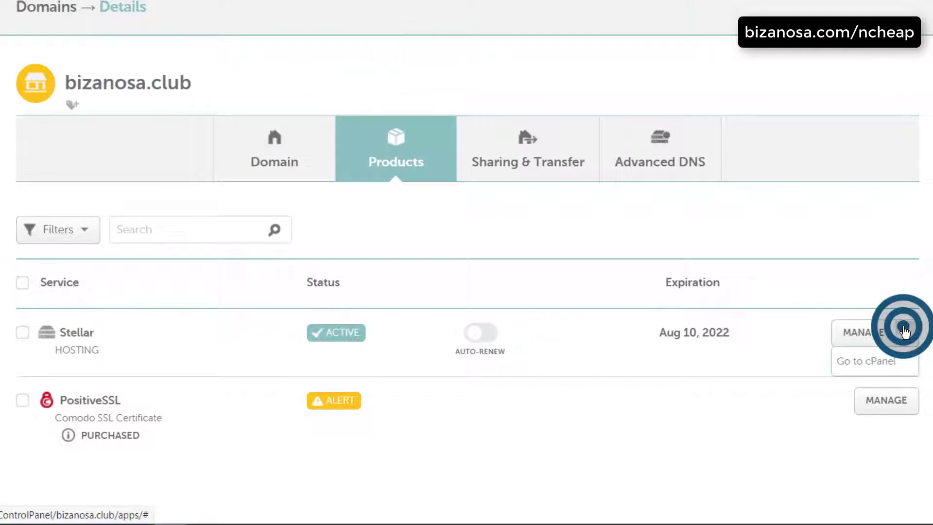
{"action": "left_click", "coordinate": [860, 369]}
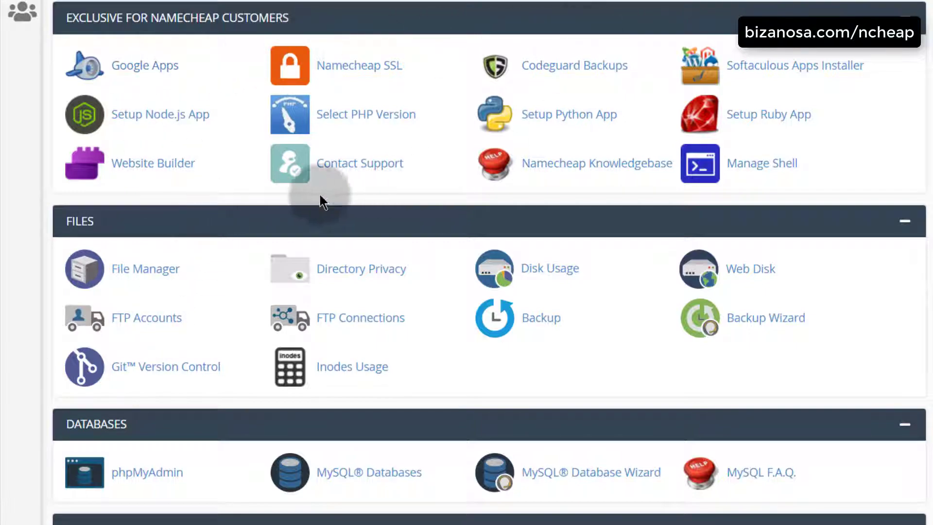
Open WordPress Manager by Softaculous and start installing a fresh copy of WordPress.
{"action": "scroll", "coordinate": [273, 209], "scroll_direction": "down", "scroll_amount": 10}
{"action": "scroll", "coordinate": [276, 214], "scroll_direction": "down", "scroll_amount": 15}
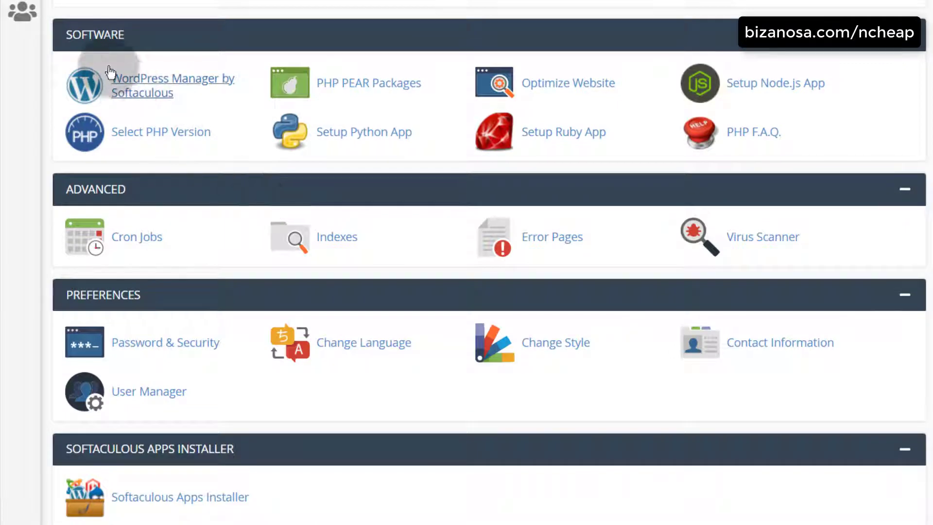
{"action": "left_click", "coordinate": [134, 96]}
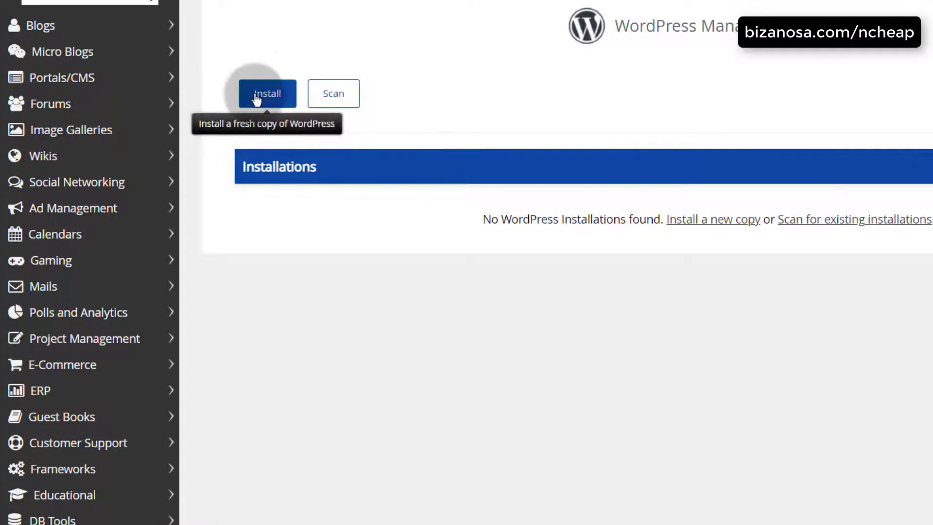
{"action": "left_click", "coordinate": [271, 99]}
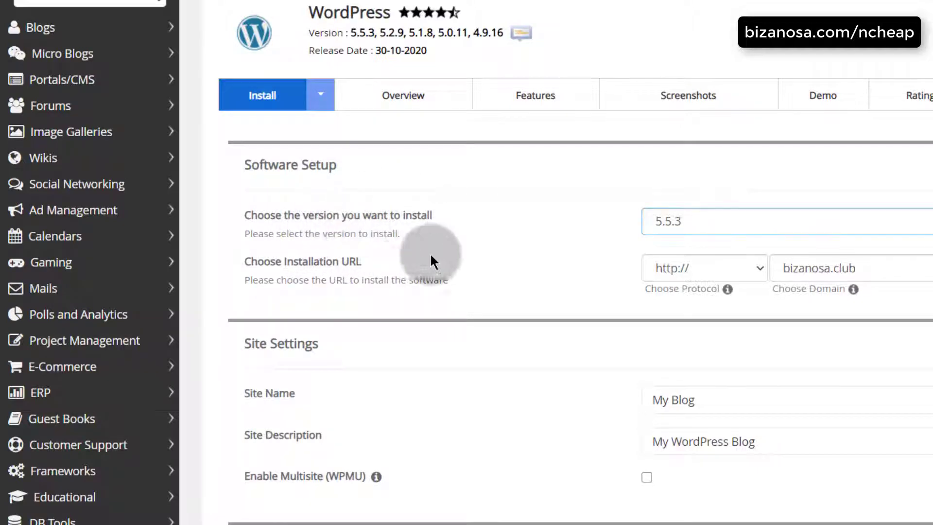
{"action": "left_click", "coordinate": [724, 217]}
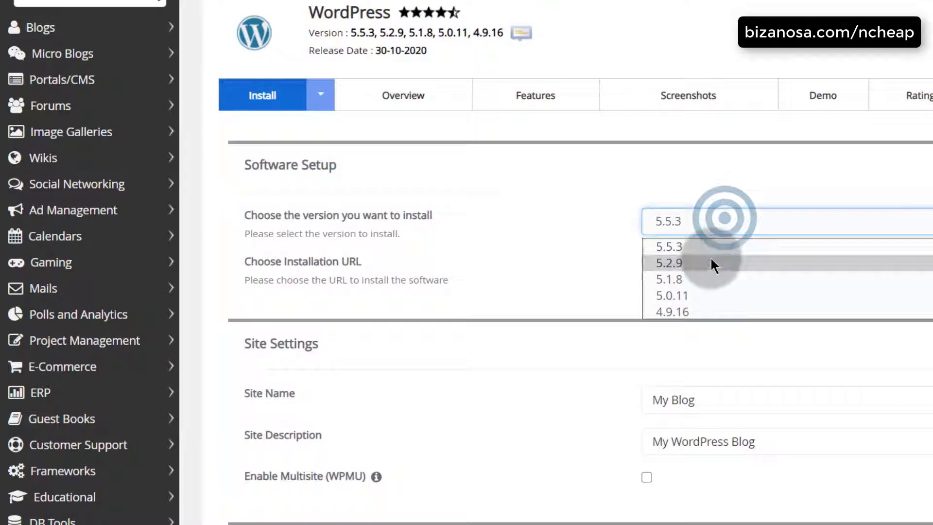
{"action": "left_click", "coordinate": [690, 248]}
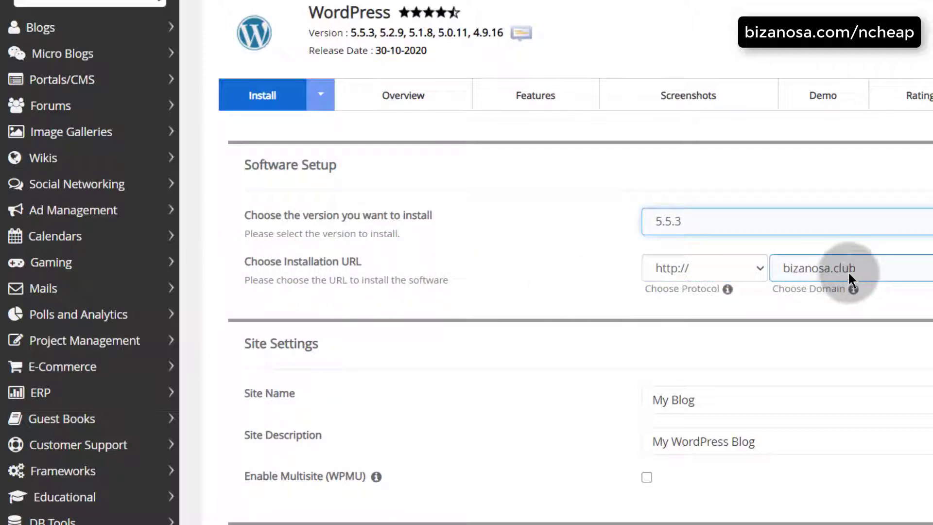
{"action": "left_click", "coordinate": [761, 266]}
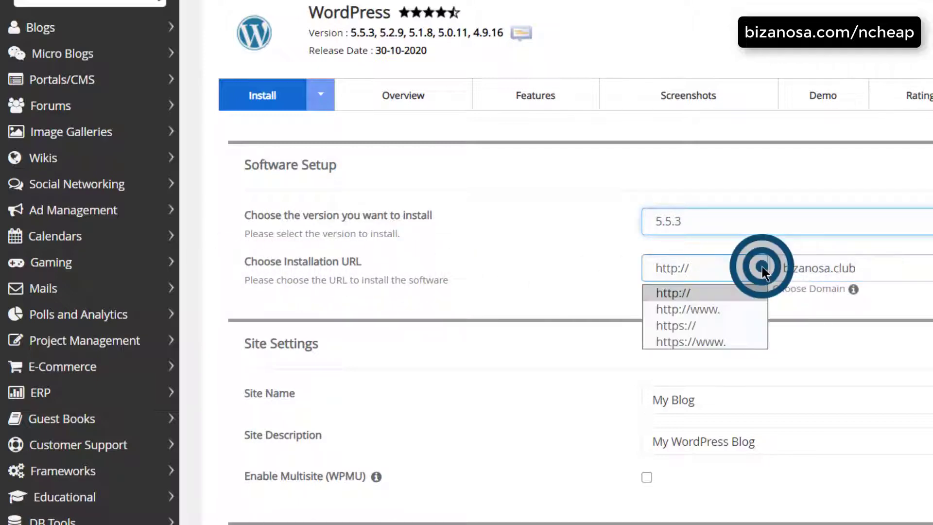
{"action": "left_click", "coordinate": [761, 266]}
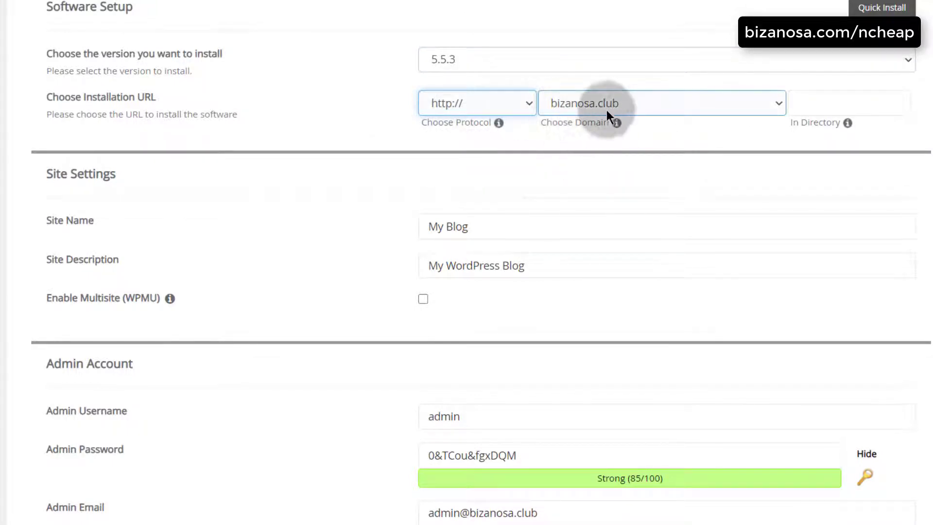
{"action": "scroll", "coordinate": [365, 158], "scroll_direction": "down", "scroll_amount": 2}
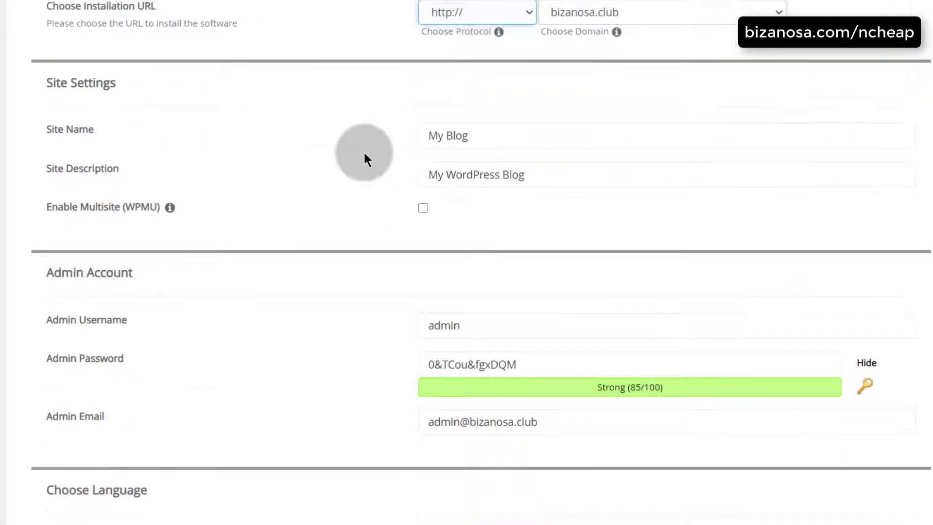
{"action": "left_click", "coordinate": [610, 12]}
{"action": "left_click", "coordinate": [610, 11]}
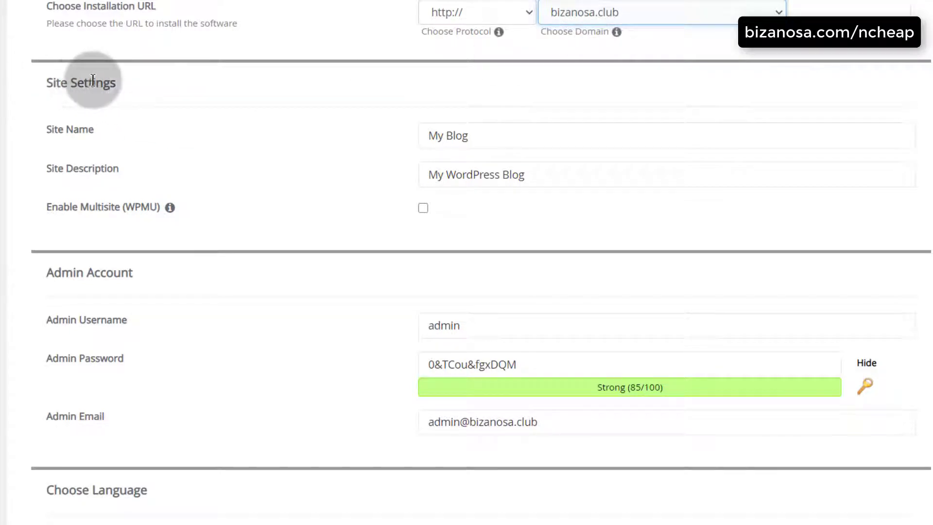
Set the site name to "Bizanosa sample" and the site description to "This is a Sample website for Tutorials purposes".
{"action": "scroll", "coordinate": [172, 162], "scroll_direction": "down", "scroll_amount": 2}
{"action": "left_click", "coordinate": [69, 40]}
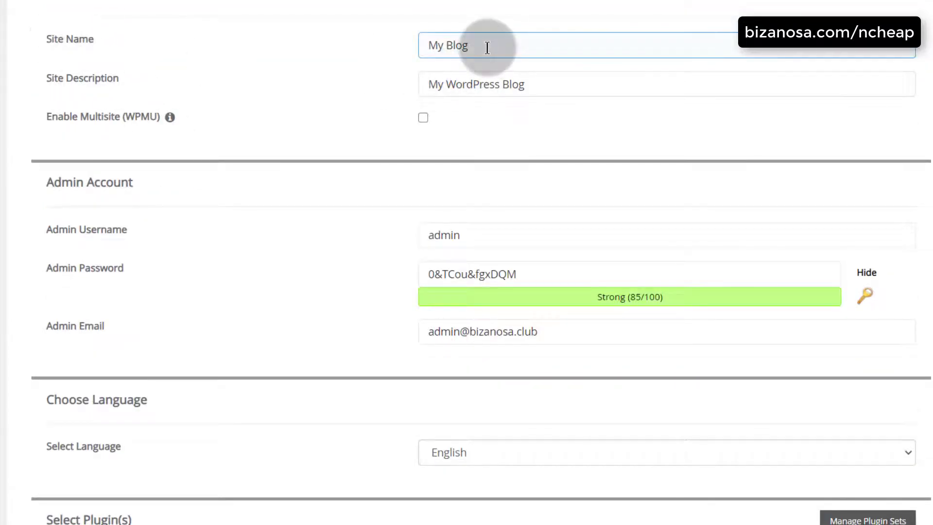
{"action": "left_click_drag", "start_coordinate": [486, 44], "coordinate": [428, 46]}
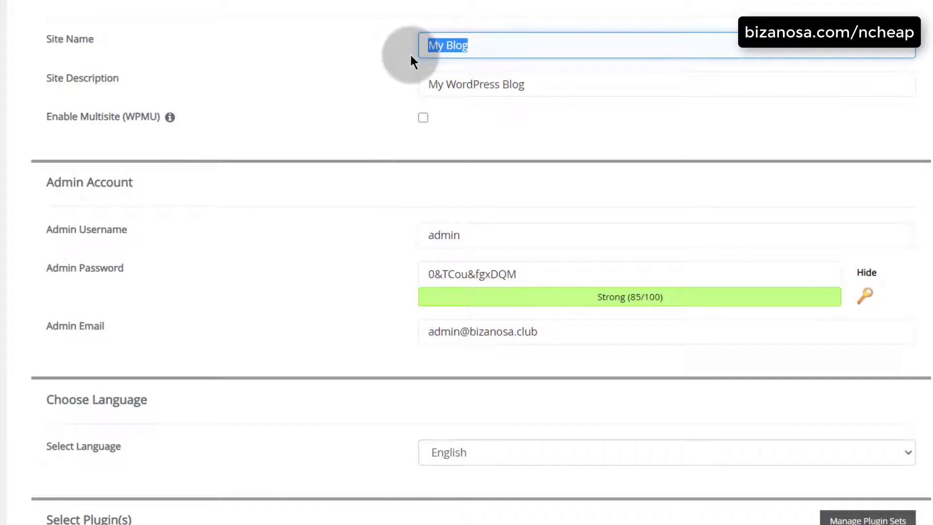
{"action": "type", "text": "Bizanosa sample"}
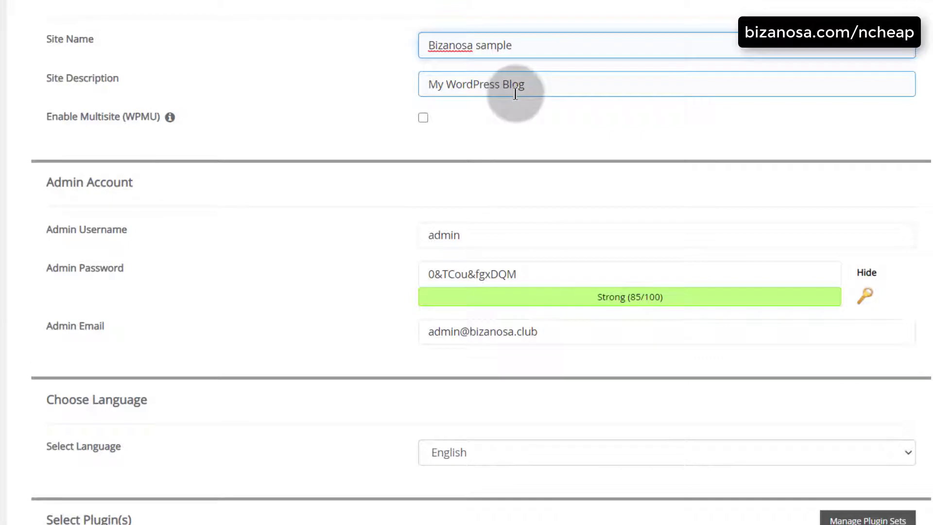
{"action": "triple_click", "coordinate": [535, 78]}
{"action": "type", "text": "This is a Smaple website for Tutorials purposes"}
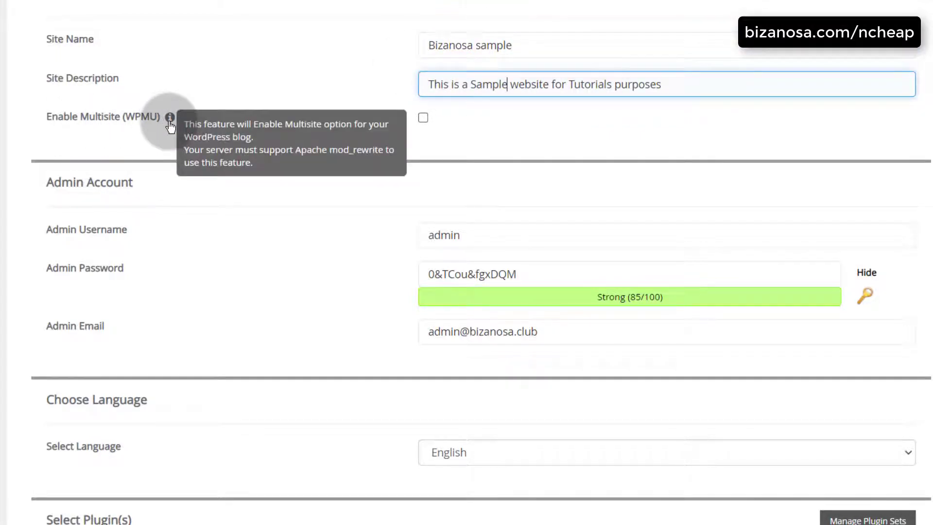
Replace the default admin username with a custom, harder-to-guess username.
{"action": "scroll", "coordinate": [223, 127], "scroll_direction": "down", "scroll_amount": 2}
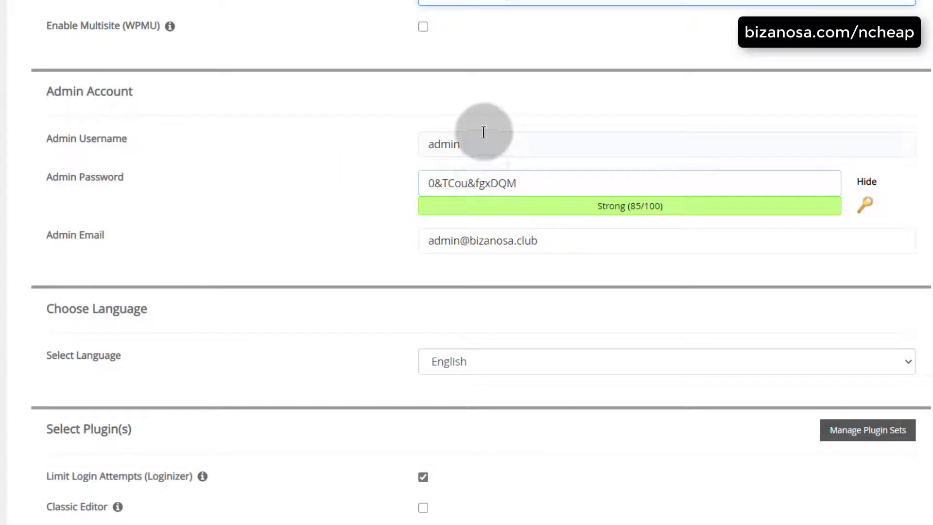
{"action": "left_click", "coordinate": [480, 192]}
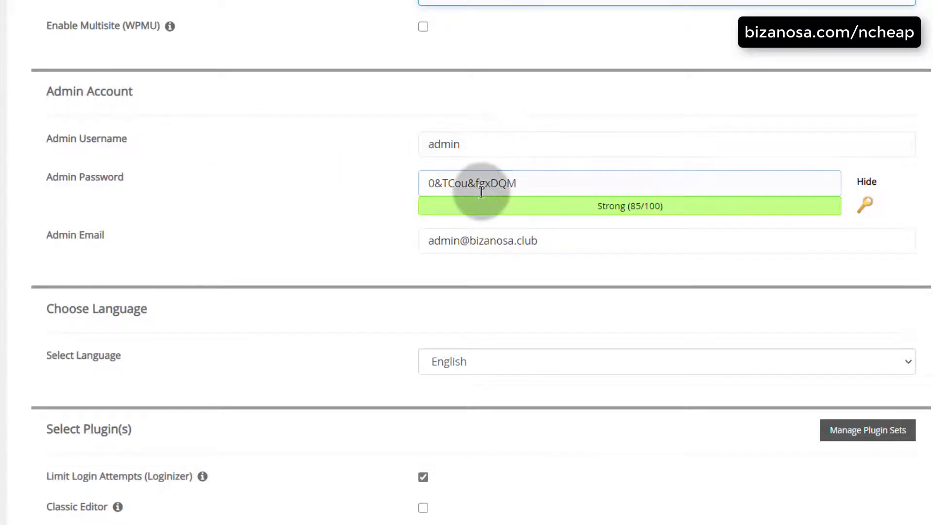
{"action": "left_click", "coordinate": [472, 143]}
{"action": "left_click_drag", "start_coordinate": [472, 143], "coordinate": [416, 142]}
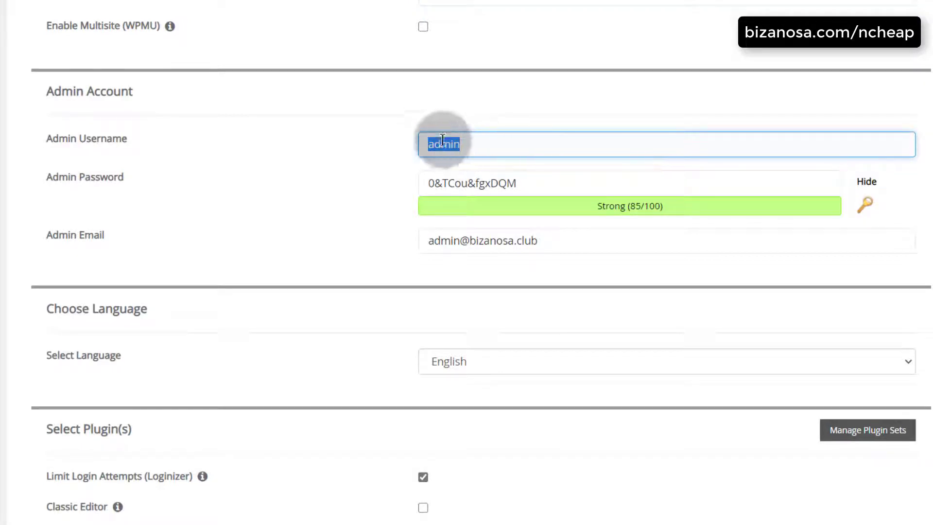
{"action": "left_click", "coordinate": [480, 146]}
{"action": "left_click_drag", "start_coordinate": [475, 143], "coordinate": [406, 144]}
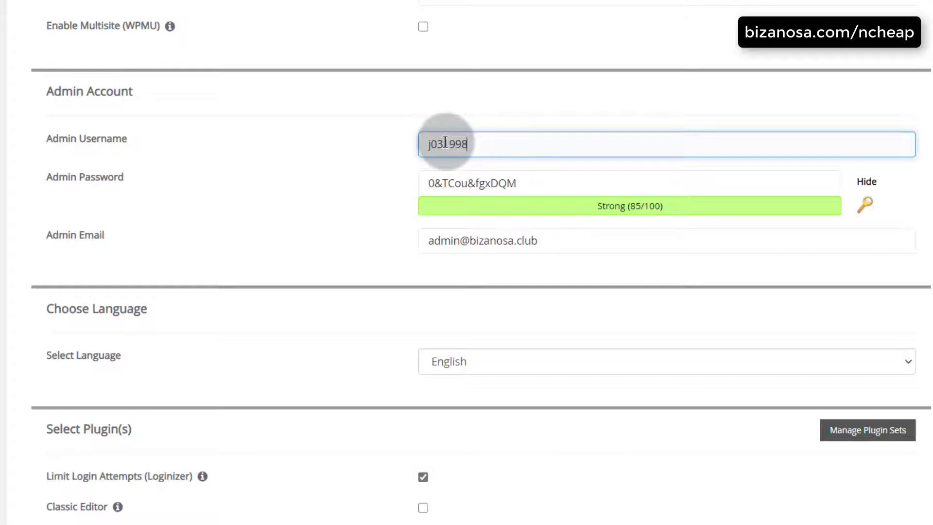
{"action": "left_click_drag", "start_coordinate": [444, 143], "coordinate": [427, 144]}
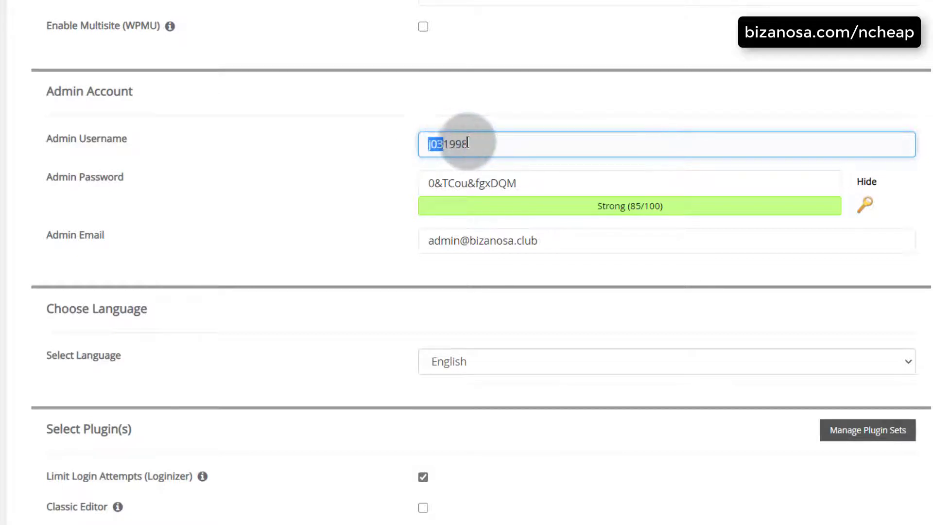
{"action": "left_click", "coordinate": [451, 142]}
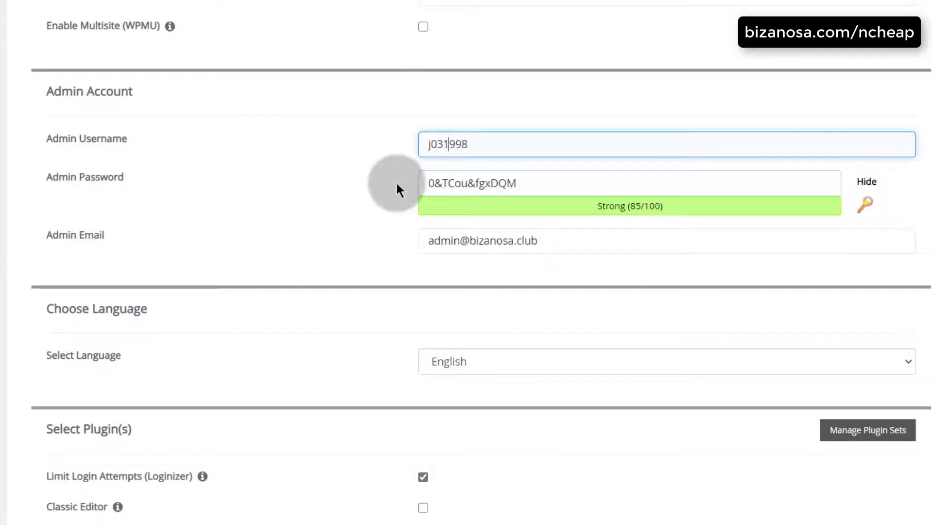
Exclude the W3 Total Cache plugin from the installation and expand the advanced options.
{"action": "scroll", "coordinate": [228, 270], "scroll_direction": "down", "scroll_amount": 2}
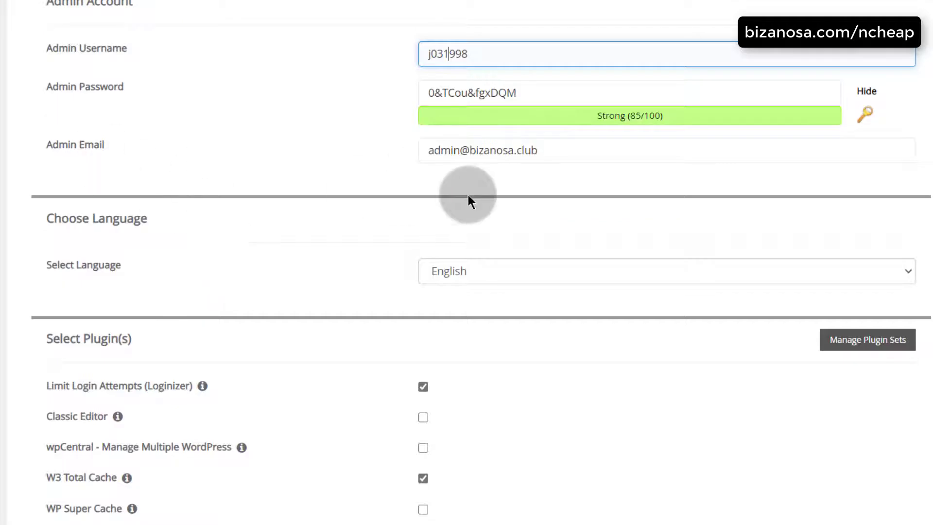
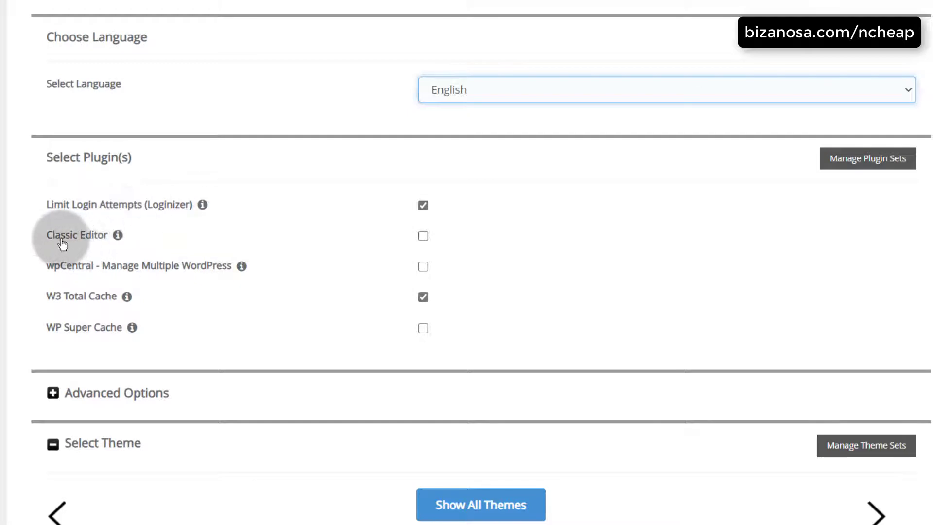
{"action": "mouse_move", "coordinate": [128, 237]}
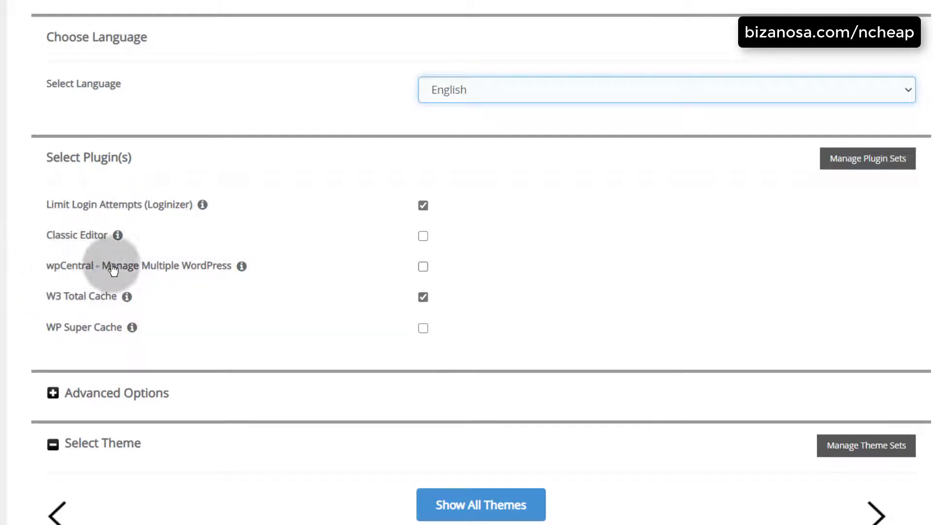
{"action": "mouse_move", "coordinate": [241, 266]}
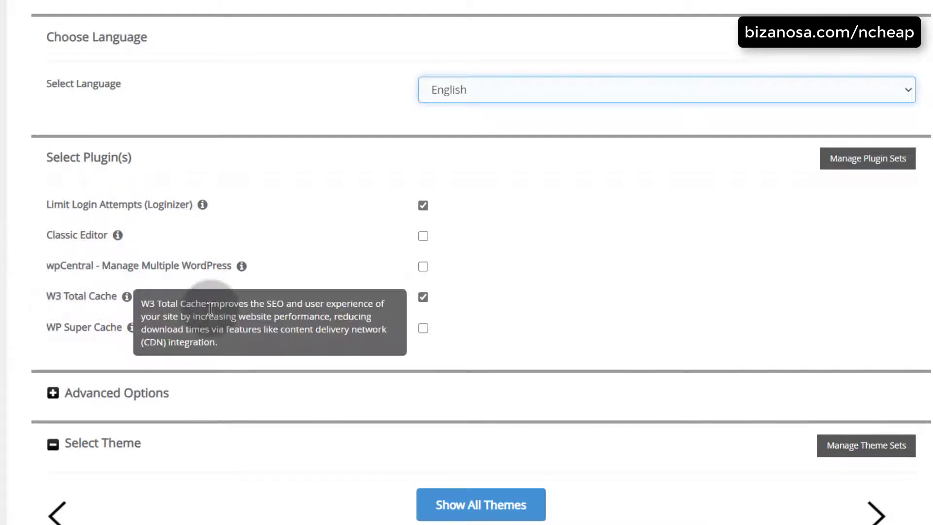
{"action": "left_click", "coordinate": [422, 297]}
{"action": "scroll", "coordinate": [92, 326], "scroll_direction": "down", "scroll_amount": 4}
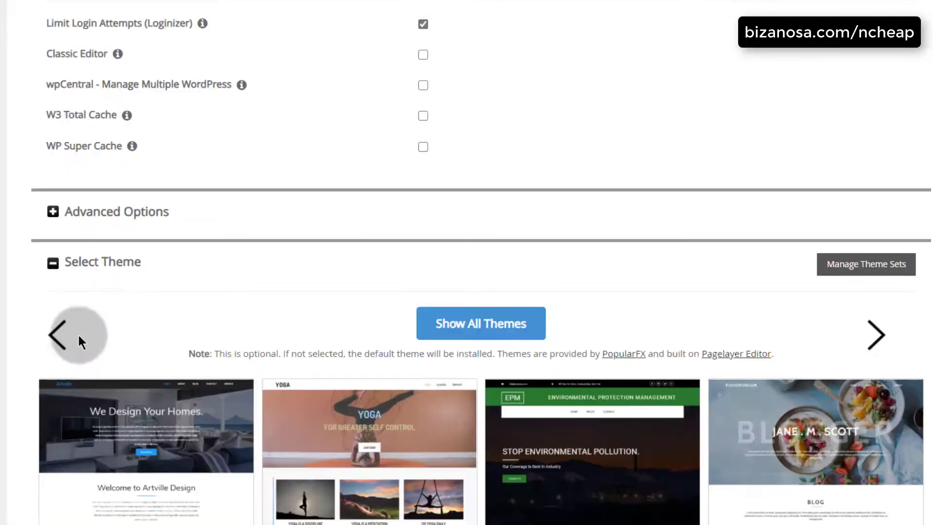
{"action": "left_click", "coordinate": [53, 211]}
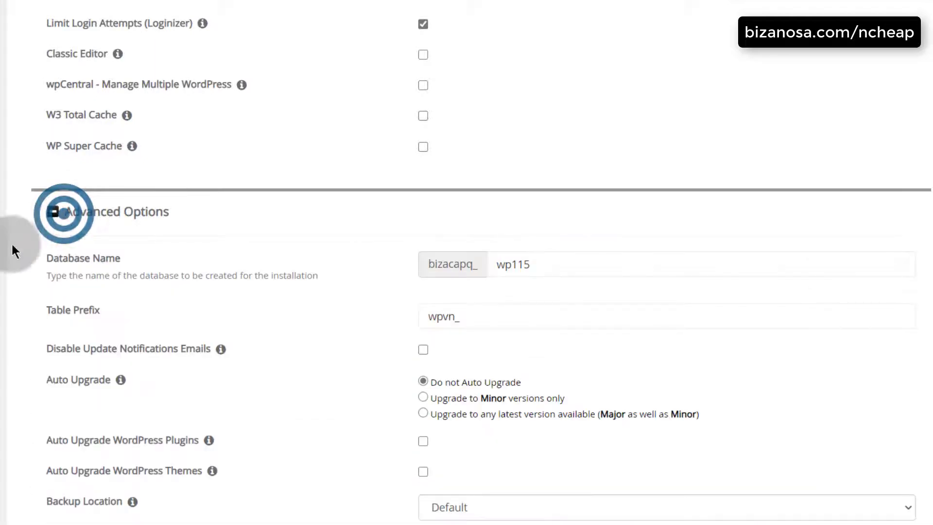
Try to extend the database name to wp115db3x30.
{"action": "scroll", "coordinate": [338, 294], "scroll_direction": "down", "scroll_amount": 2}
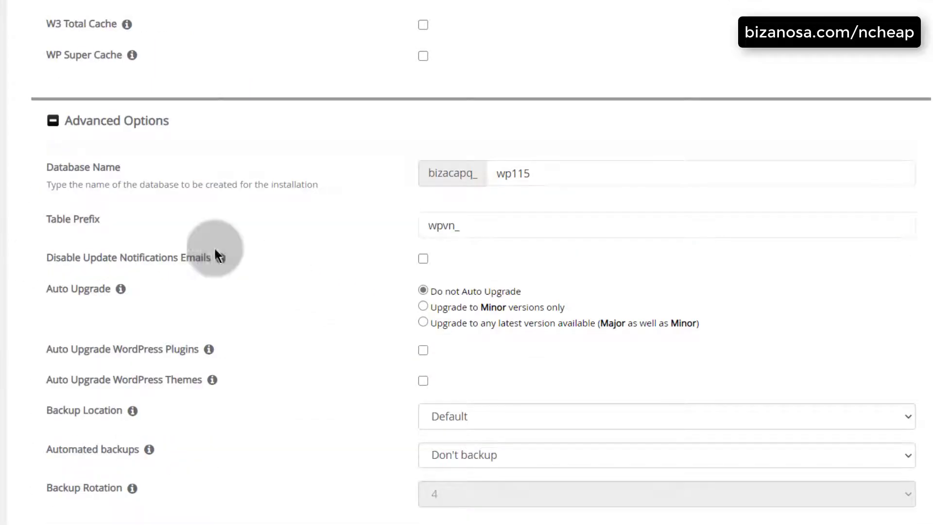
{"action": "left_click", "coordinate": [81, 174]}
{"action": "left_click_drag", "start_coordinate": [549, 171], "coordinate": [491, 175]}
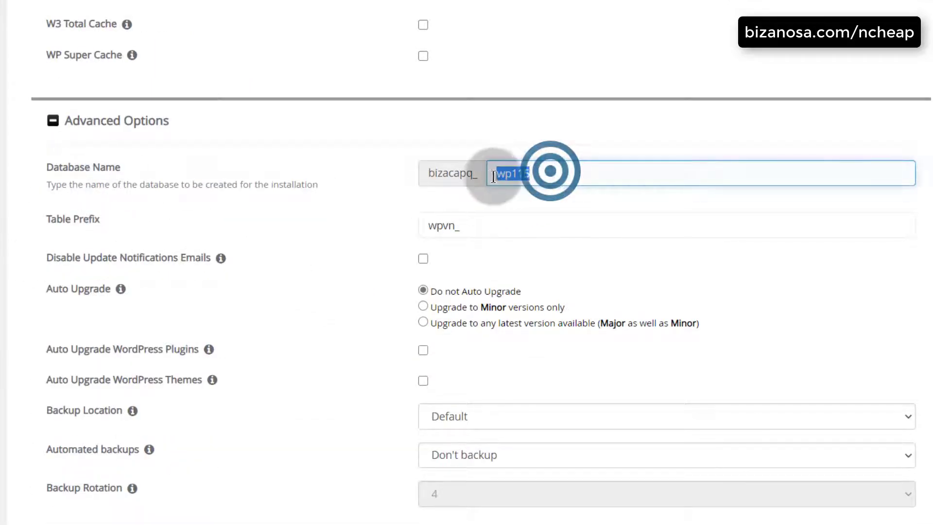
{"action": "left_click", "coordinate": [544, 173]}
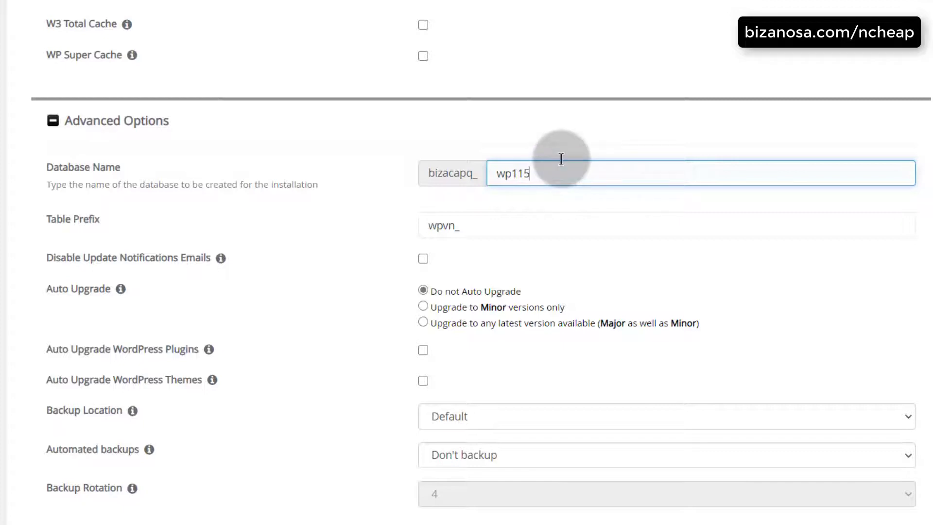
{"action": "type", "text": "30"}
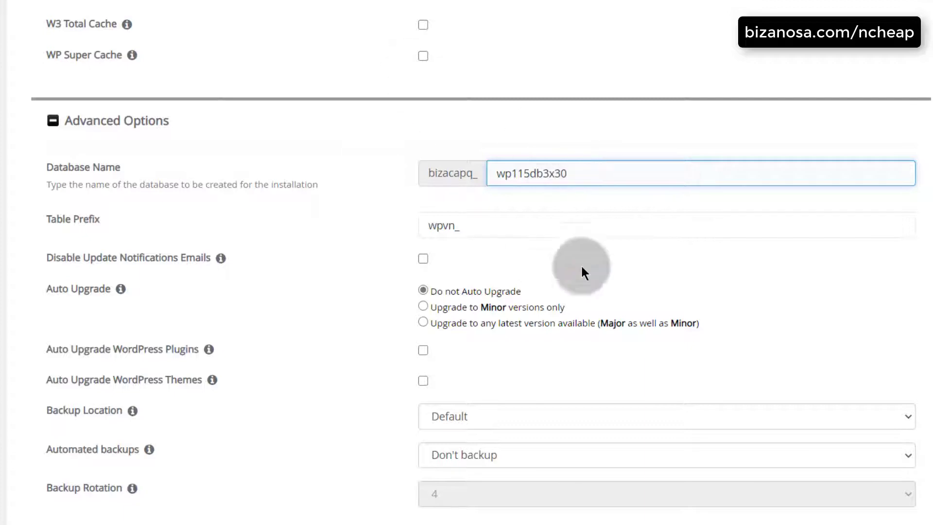
{"action": "left_click", "coordinate": [475, 219]}
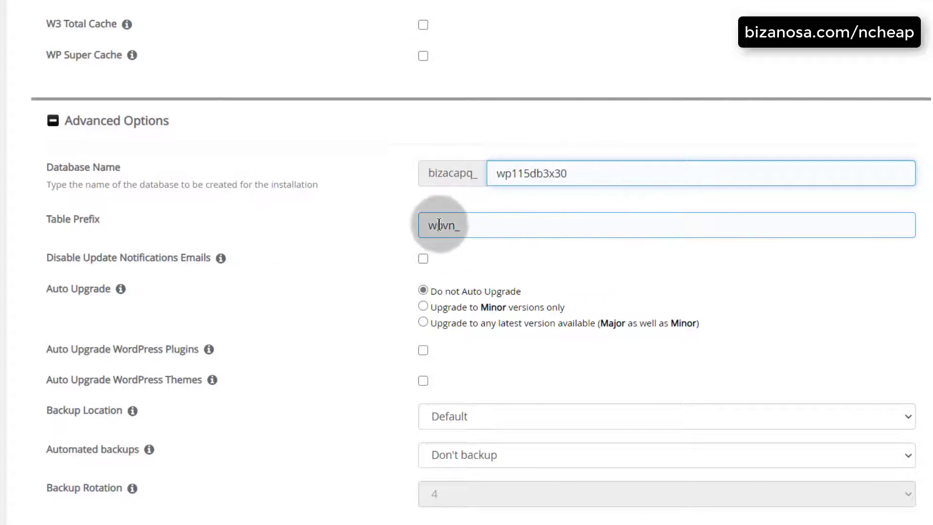
{"action": "left_click_drag", "start_coordinate": [443, 225], "coordinate": [456, 226]}
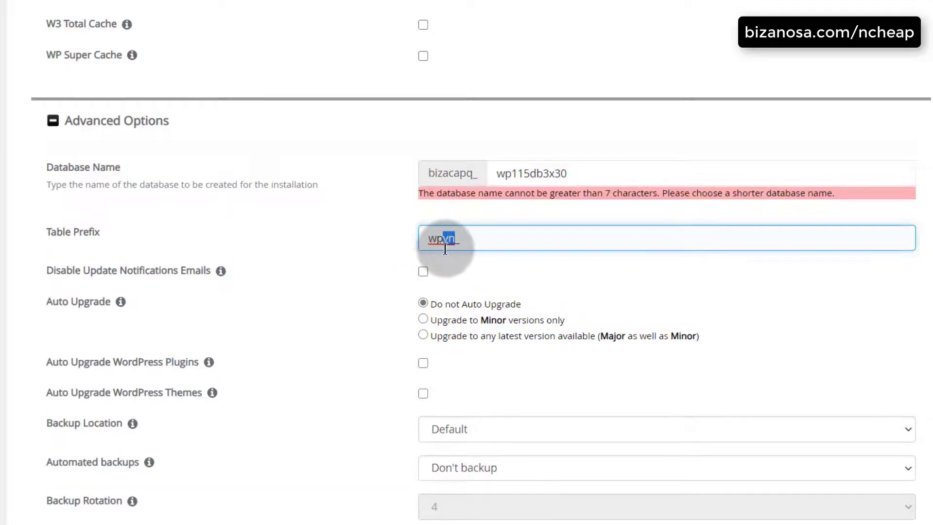
Shorten the database name after the fixed prefix to D315dbx.
{"action": "left_click", "coordinate": [573, 173]}
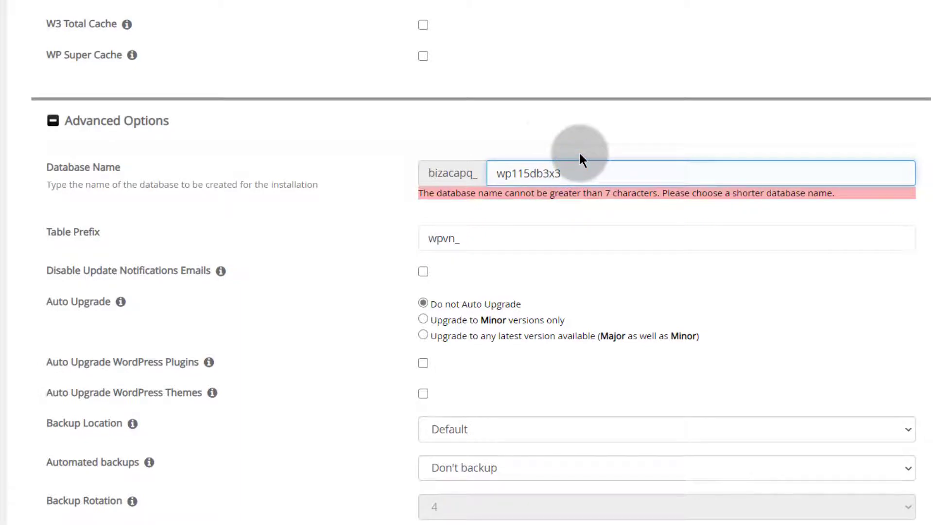
{"action": "key", "text": "BackSpace"}
{"action": "left_click_drag", "start_coordinate": [497, 173], "coordinate": [509, 173]}
{"action": "type", "text": "D3"}
{"action": "key", "text": "Delete"}
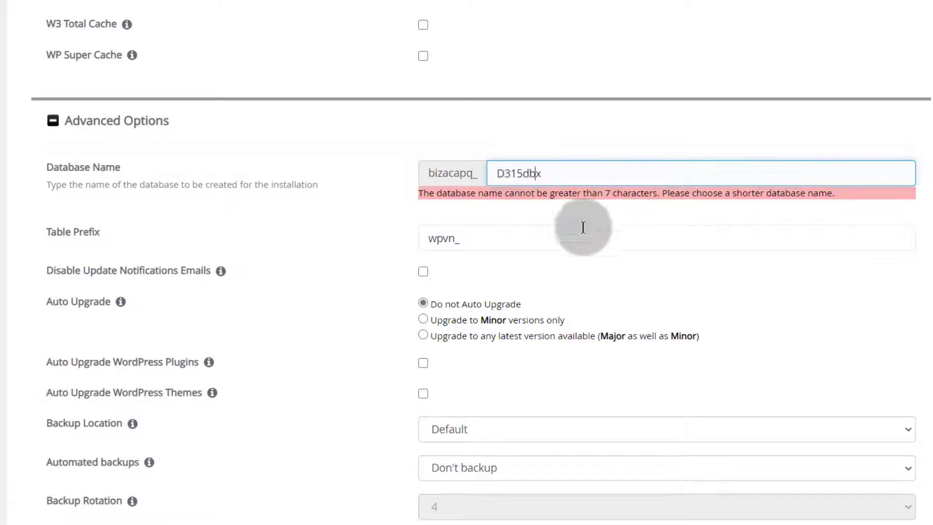
{"action": "key", "text": "End"}
{"action": "key", "text": "Left"}
{"action": "key", "text": "BackSpace"}
Change the database table prefix to 2dvvn_.
{"action": "left_click", "coordinate": [494, 238]}
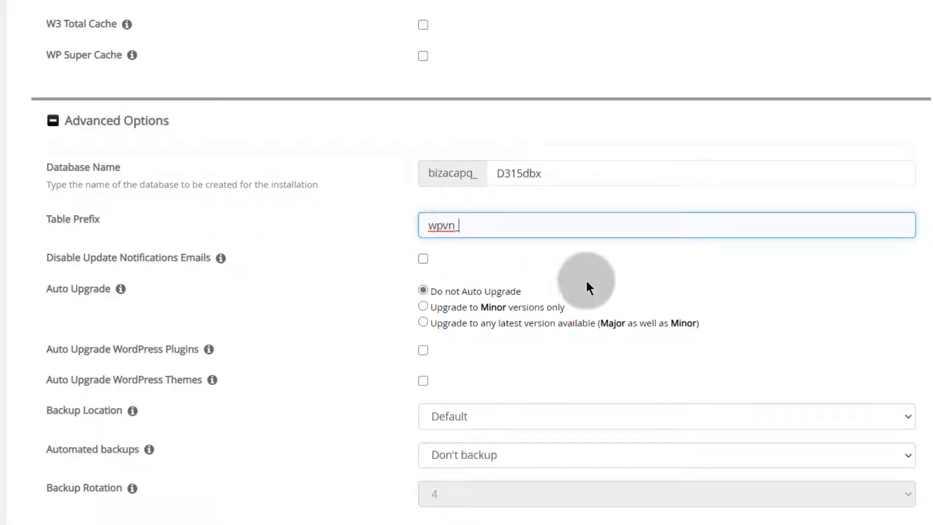
{"action": "left_click", "coordinate": [441, 227]}
{"action": "left_click_drag", "start_coordinate": [441, 227], "coordinate": [427, 226]}
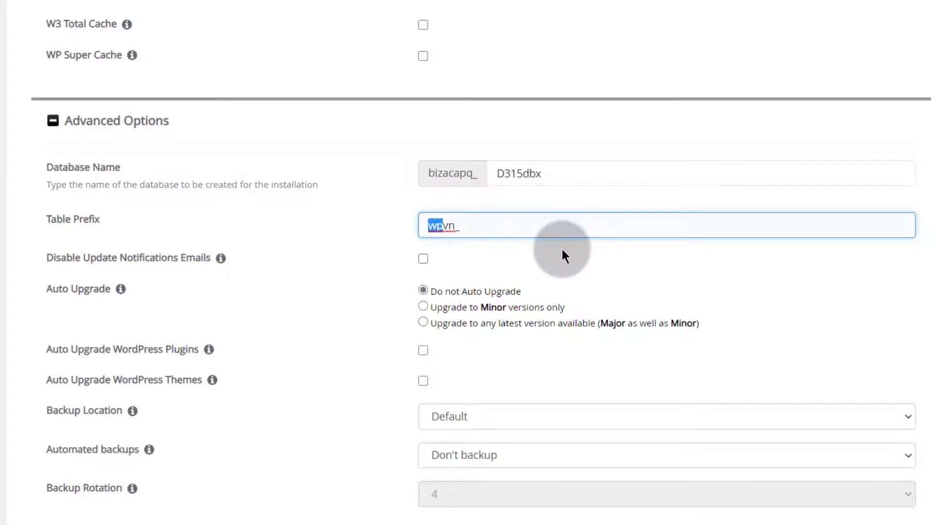
{"action": "type", "text": "2dv"}
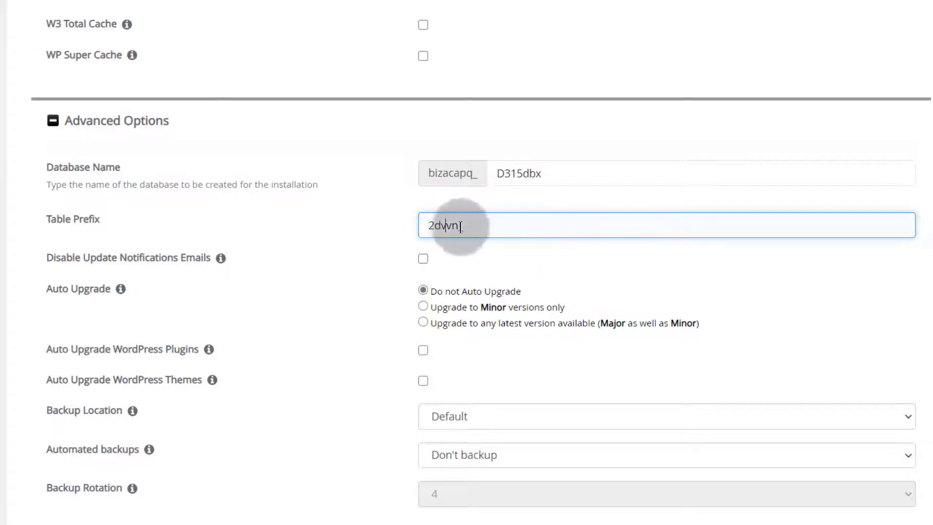
{"action": "left_click", "coordinate": [500, 224]}
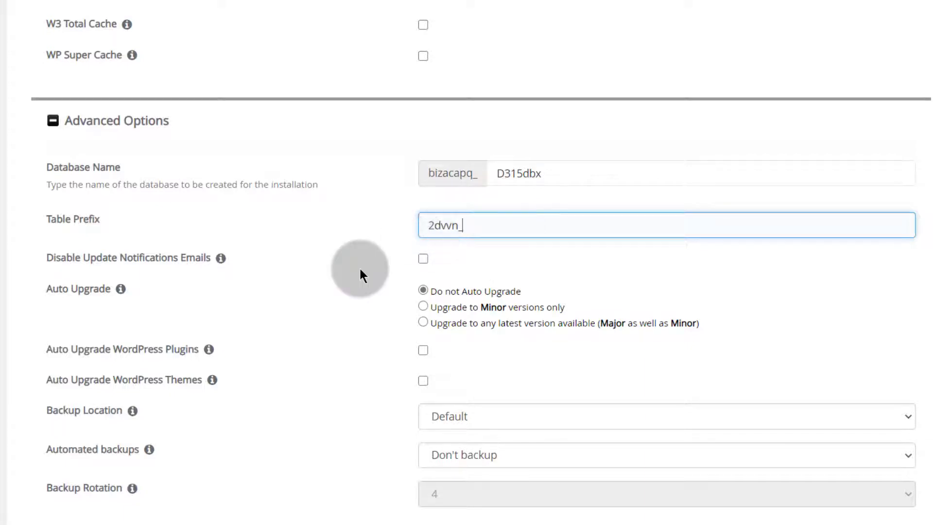
Disable update notification emails and enable auto upgrades to any latest WordPress version, major or minor, plus plugins and themes.
{"action": "scroll", "coordinate": [397, 245], "scroll_direction": "down", "scroll_amount": 2}
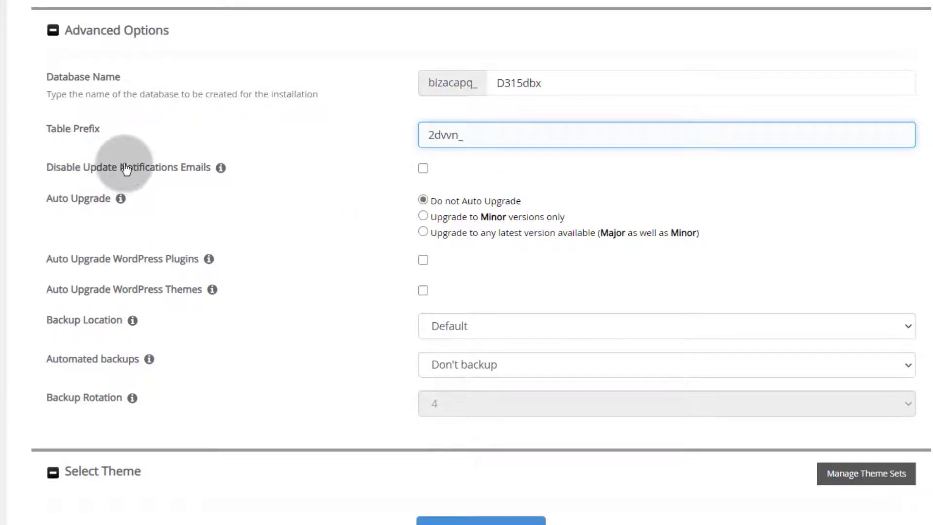
{"action": "mouse_move", "coordinate": [219, 175]}
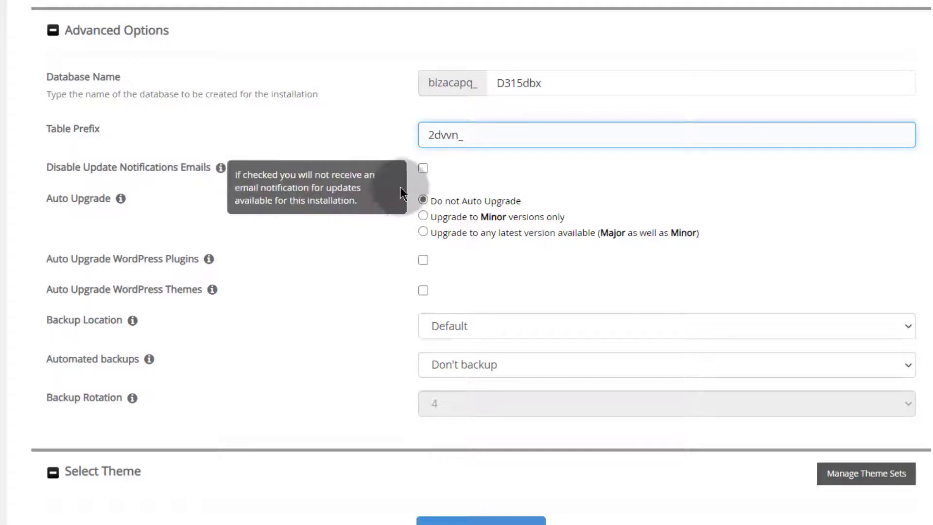
{"action": "left_click", "coordinate": [423, 168]}
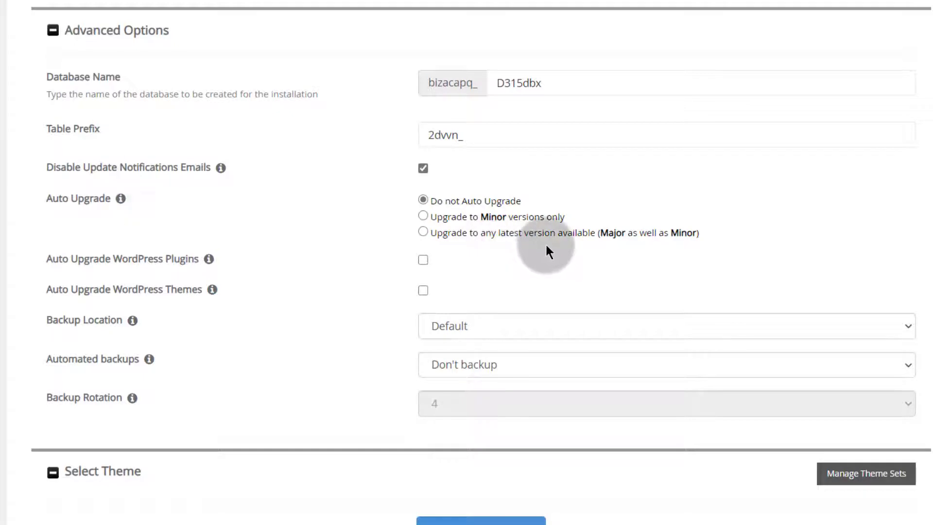
{"action": "left_click", "coordinate": [423, 231]}
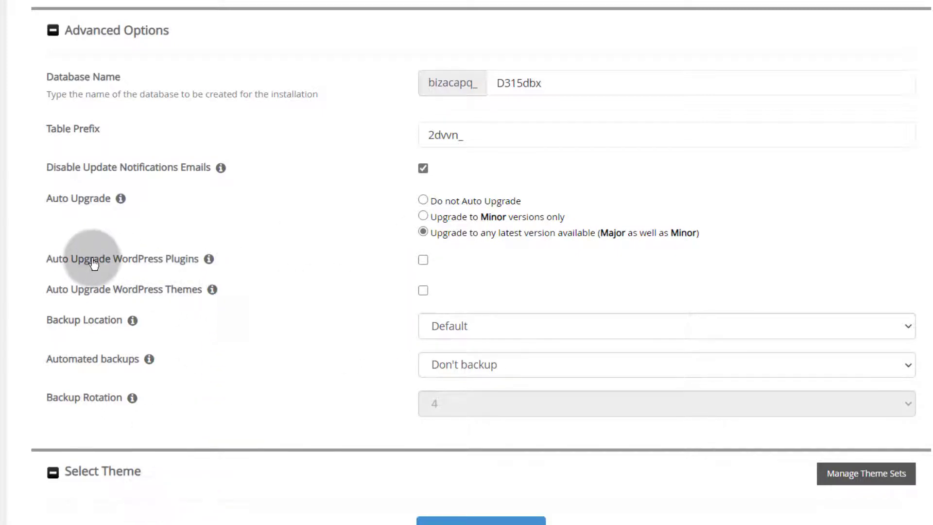
{"action": "left_click", "coordinate": [422, 260]}
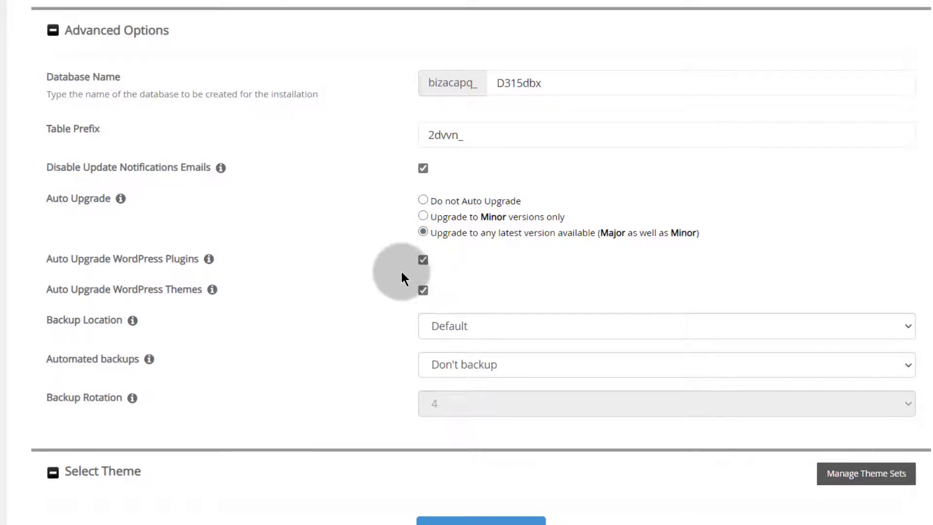
Try Local Folder as the backup location and set it back to Default.
{"action": "left_click", "coordinate": [125, 321]}
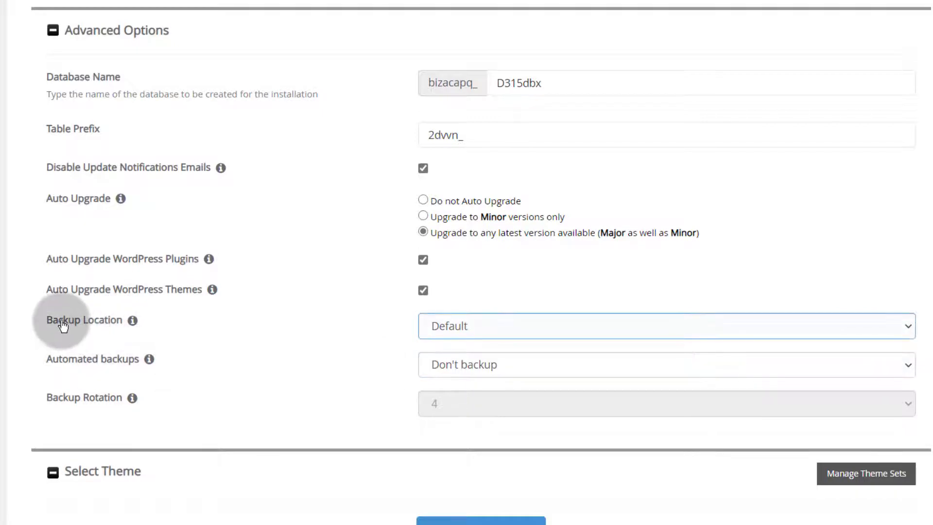
{"action": "left_click", "coordinate": [488, 357]}
{"action": "left_click", "coordinate": [464, 322]}
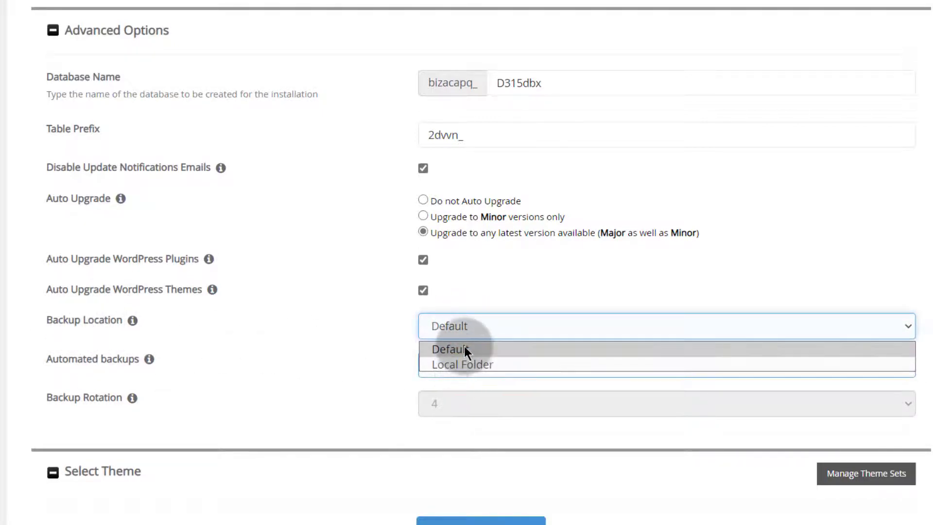
{"action": "left_click", "coordinate": [451, 360]}
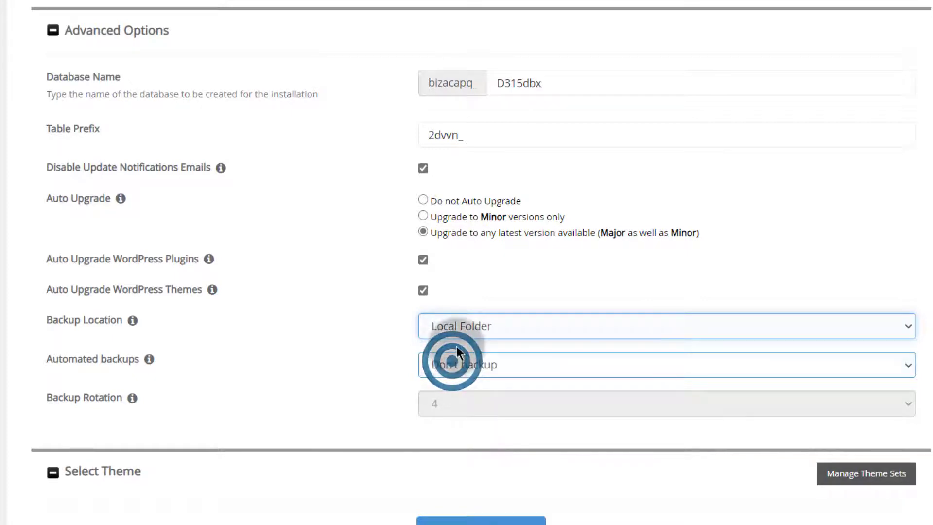
{"action": "left_click", "coordinate": [453, 326]}
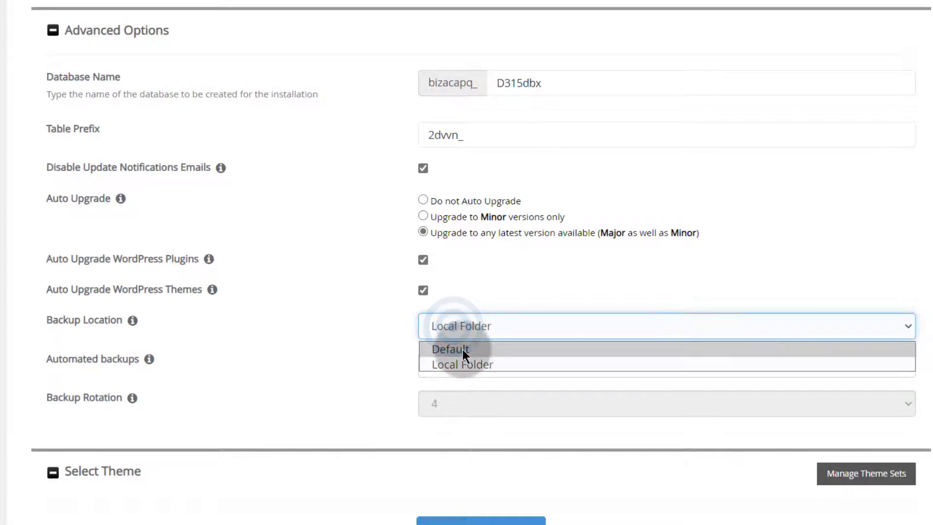
{"action": "left_click", "coordinate": [462, 349]}
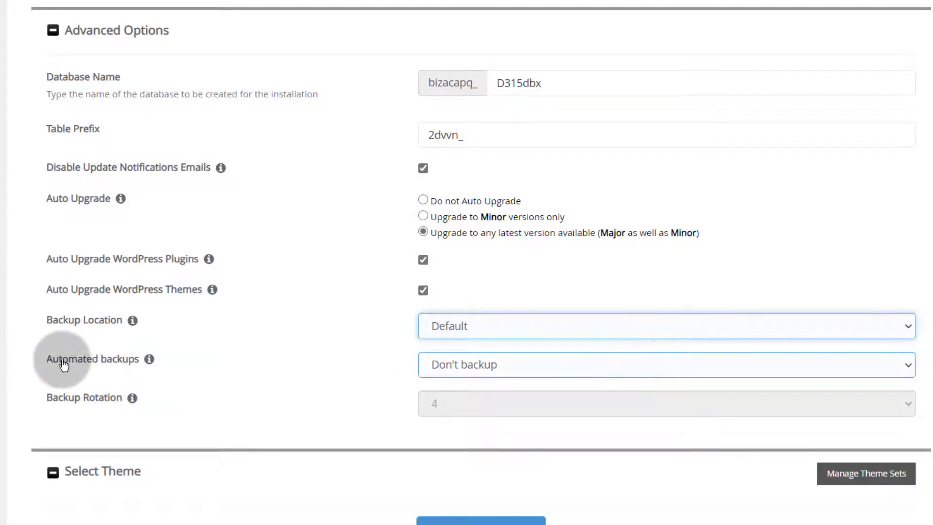
Schedule automated backups once a month and set the backup rotation to 2.
{"action": "left_click", "coordinate": [478, 368]}
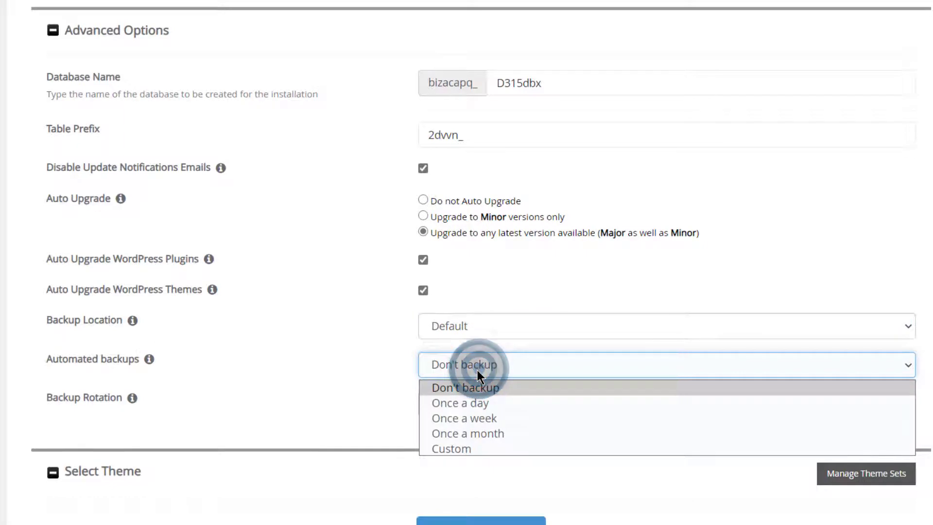
{"action": "left_click", "coordinate": [469, 433]}
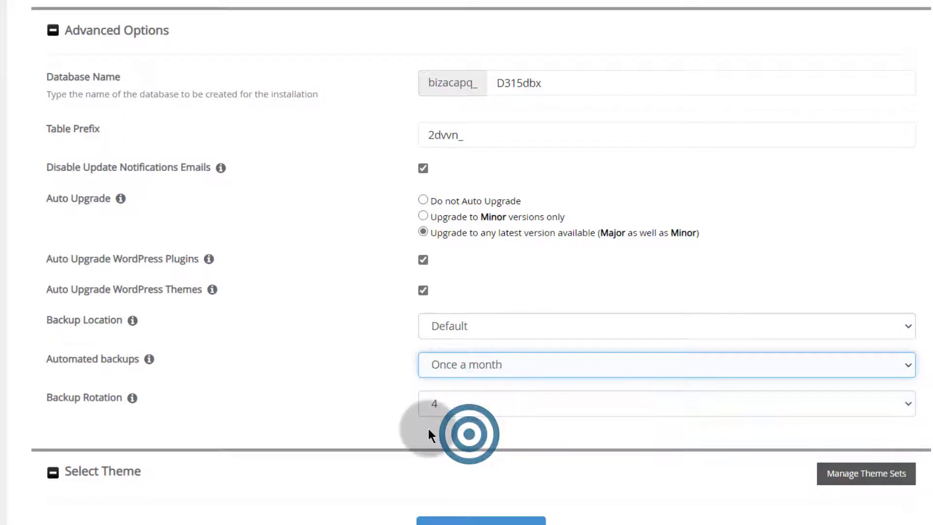
{"action": "scroll", "coordinate": [153, 416], "scroll_direction": "down", "scroll_amount": 3}
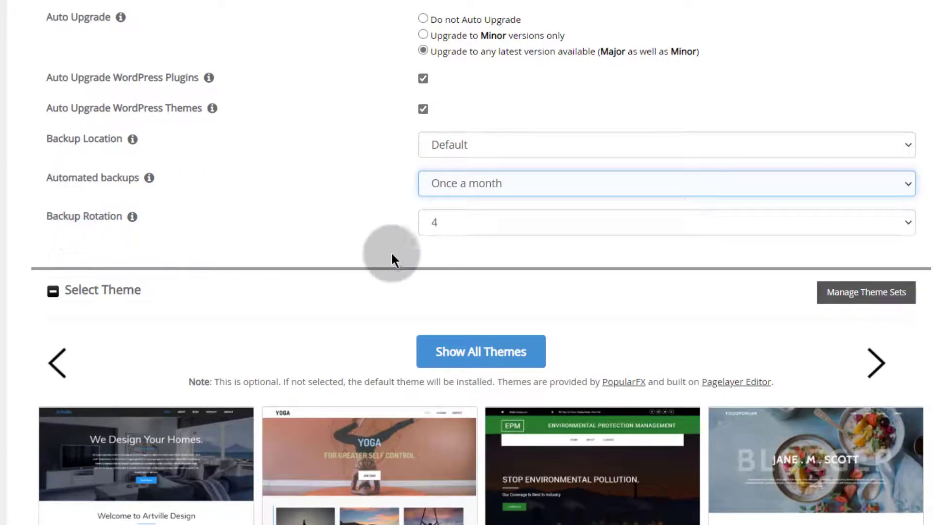
{"action": "left_click", "coordinate": [439, 221]}
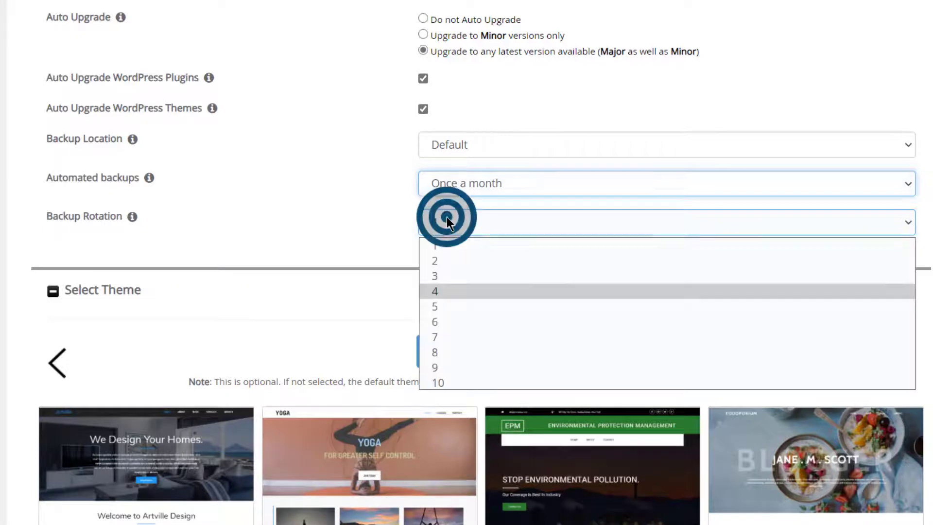
{"action": "left_click", "coordinate": [444, 261]}
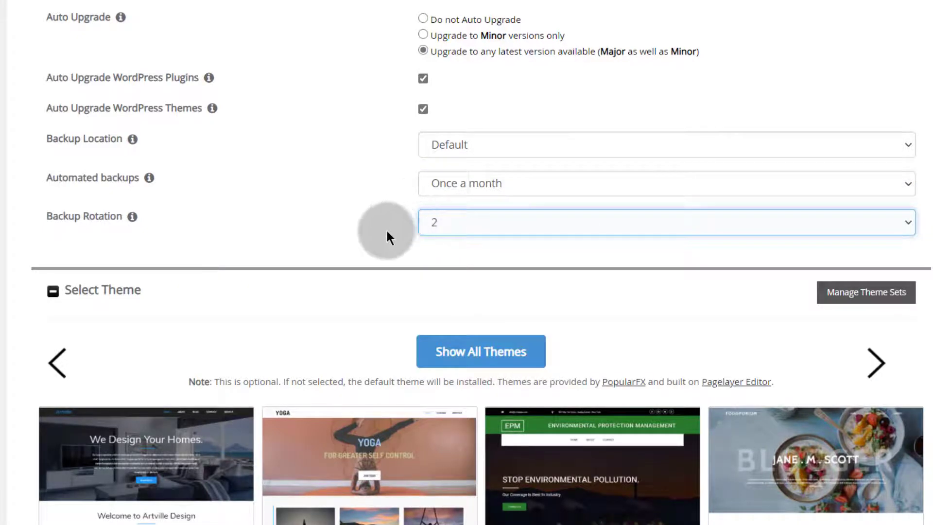
Look over the optional theme section and start the WordPress installation without selecting a theme.
{"action": "scroll", "coordinate": [340, 375], "scroll_direction": "down", "scroll_amount": 6}
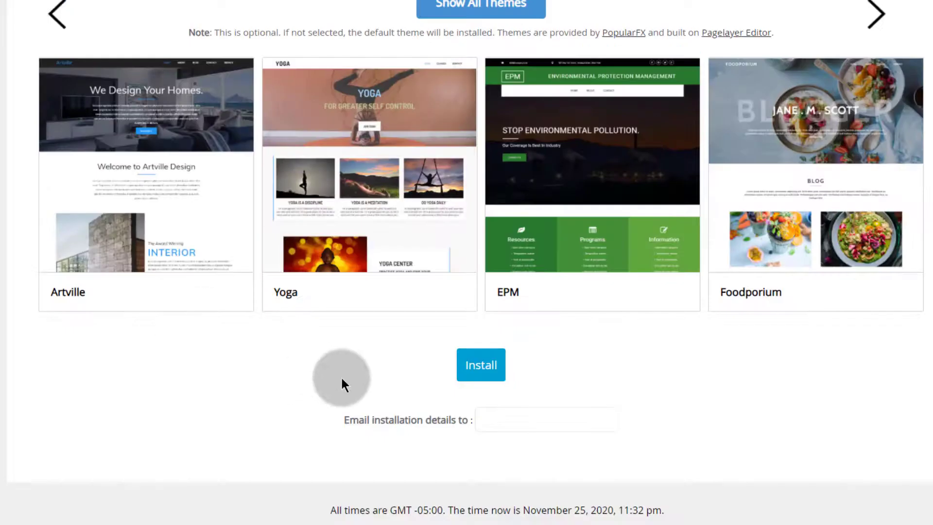
{"action": "scroll", "coordinate": [380, 374], "scroll_direction": "up", "scroll_amount": 5}
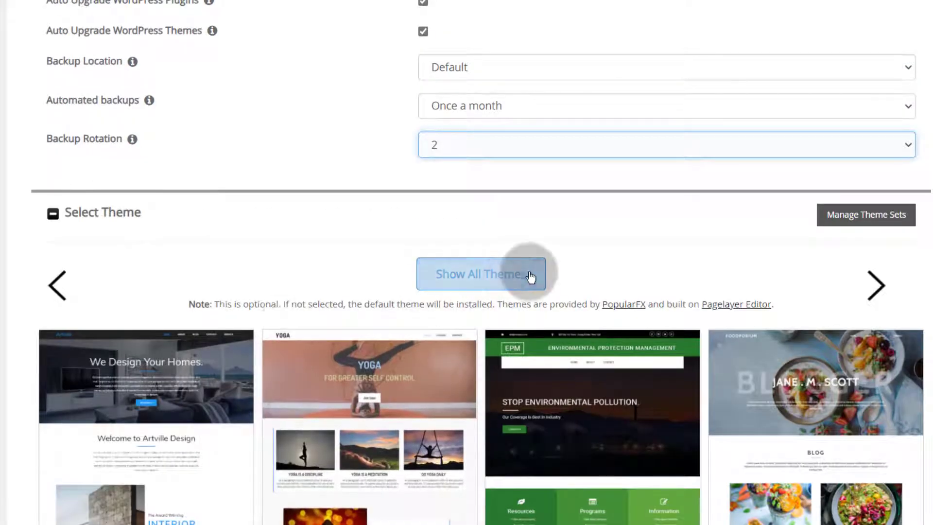
{"action": "scroll", "coordinate": [255, 345], "scroll_direction": "down", "scroll_amount": 5}
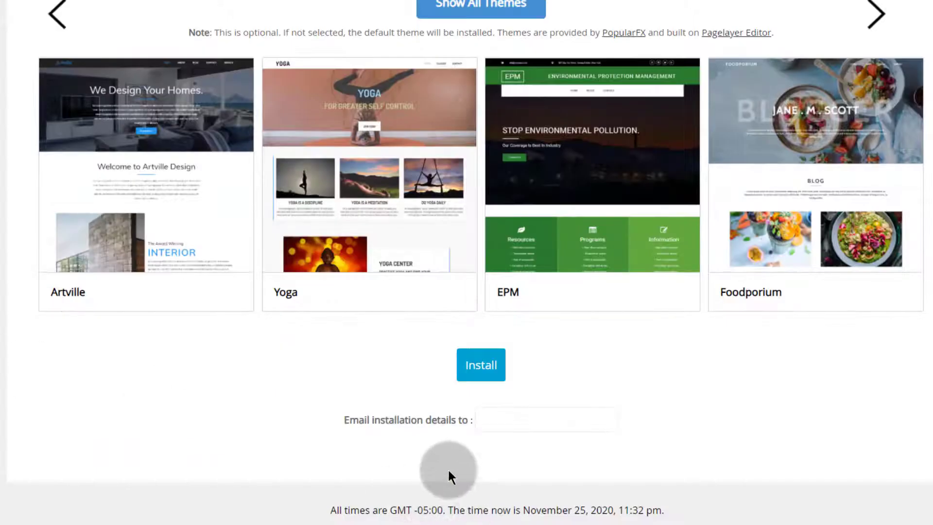
{"action": "scroll", "coordinate": [536, 381], "scroll_direction": "up", "scroll_amount": 8}
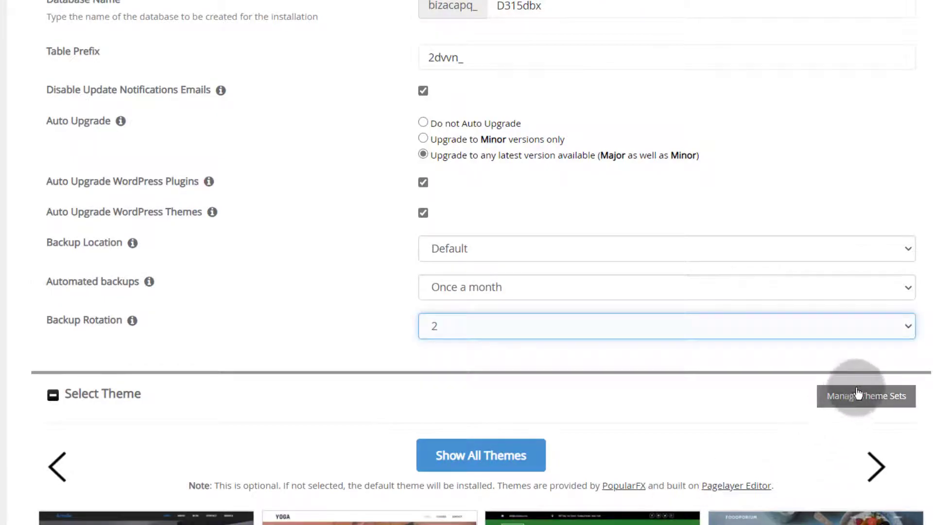
{"action": "scroll", "coordinate": [483, 367], "scroll_direction": "down", "scroll_amount": 8}
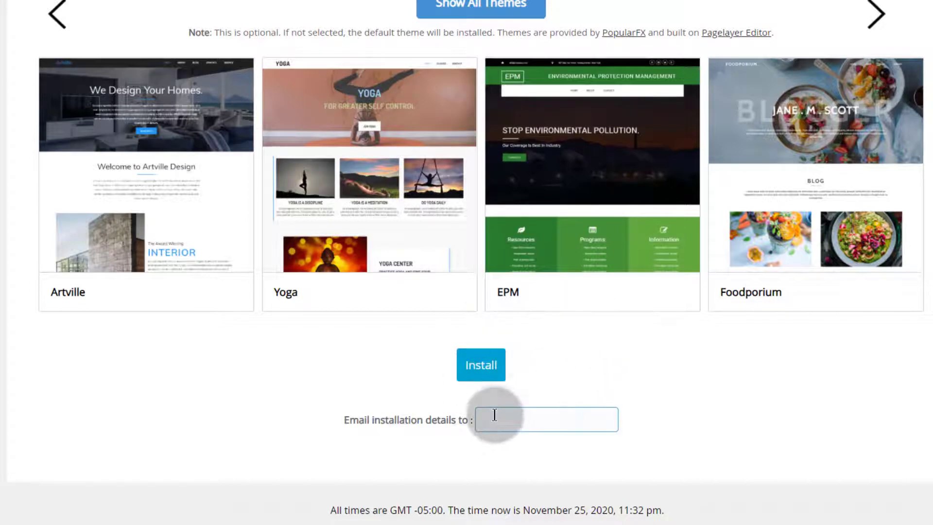
{"action": "left_click", "coordinate": [492, 382]}
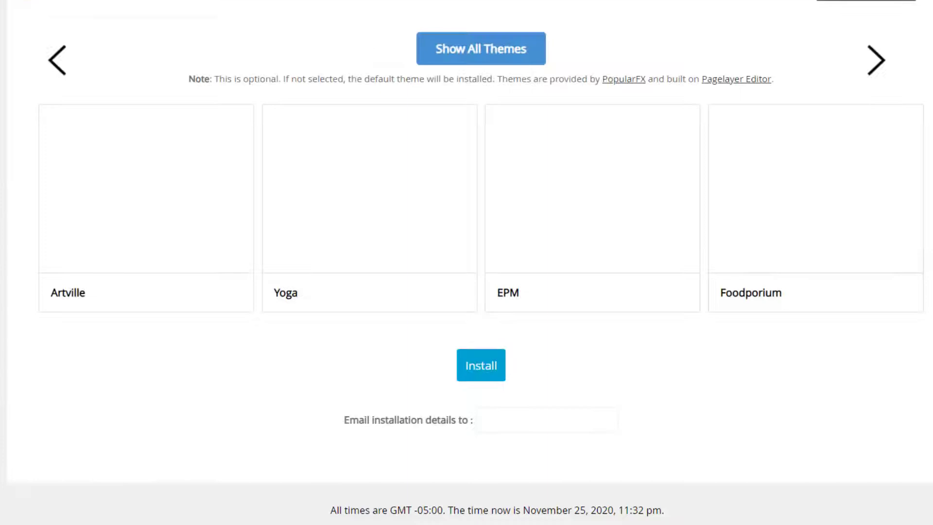
Allow all existing files in the target folder to be overwritten and run the WordPress installation again.
{"action": "scroll", "coordinate": [466, 262], "scroll_direction": "down", "scroll_amount": 1}
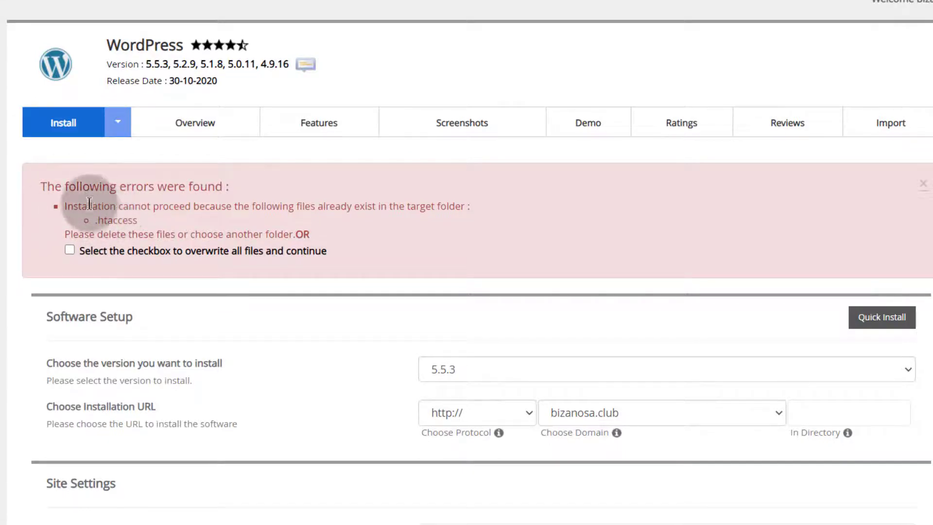
{"action": "left_click", "coordinate": [70, 250]}
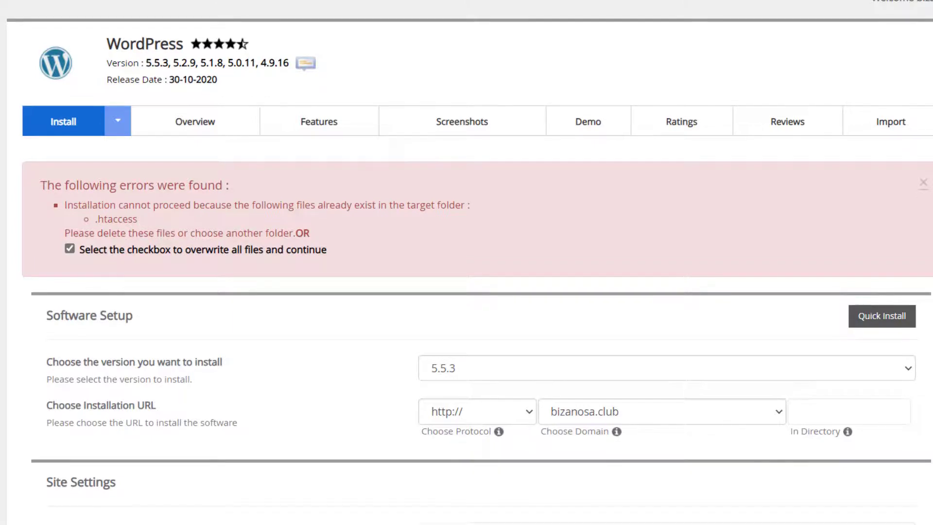
{"action": "left_click", "coordinate": [63, 122]}
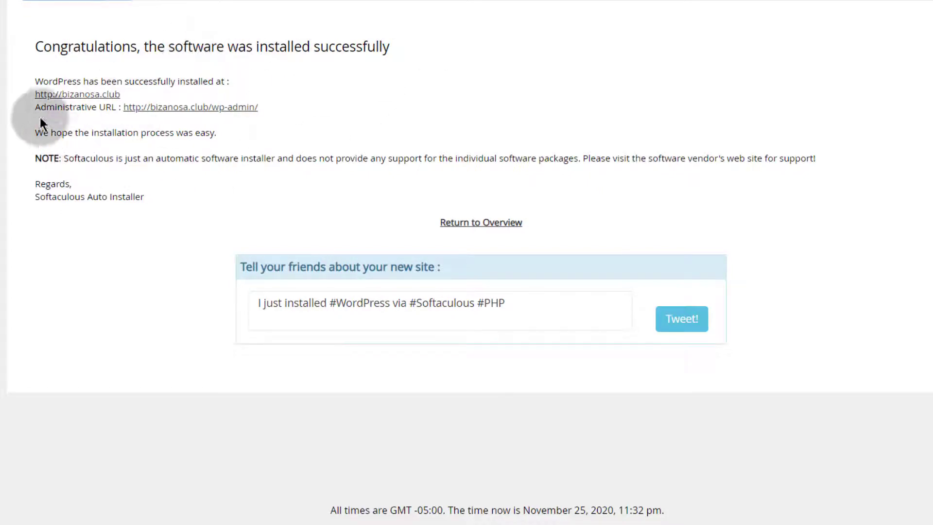
Open the installed site bizanosa.club in a new browser tab and look over its homepage.
{"action": "right_click", "coordinate": [50, 95]}
{"action": "left_click", "coordinate": [93, 112]}
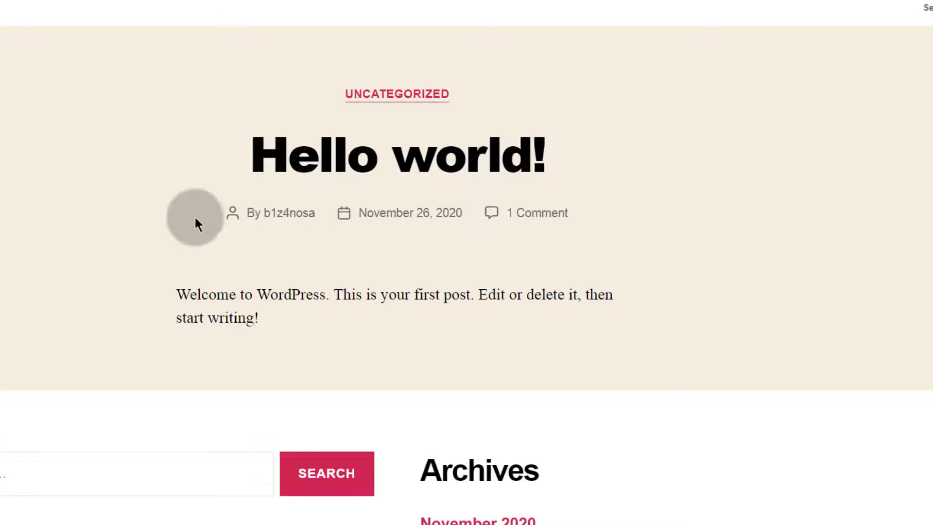
{"action": "scroll", "coordinate": [379, 167], "scroll_direction": "down", "scroll_amount": 3}
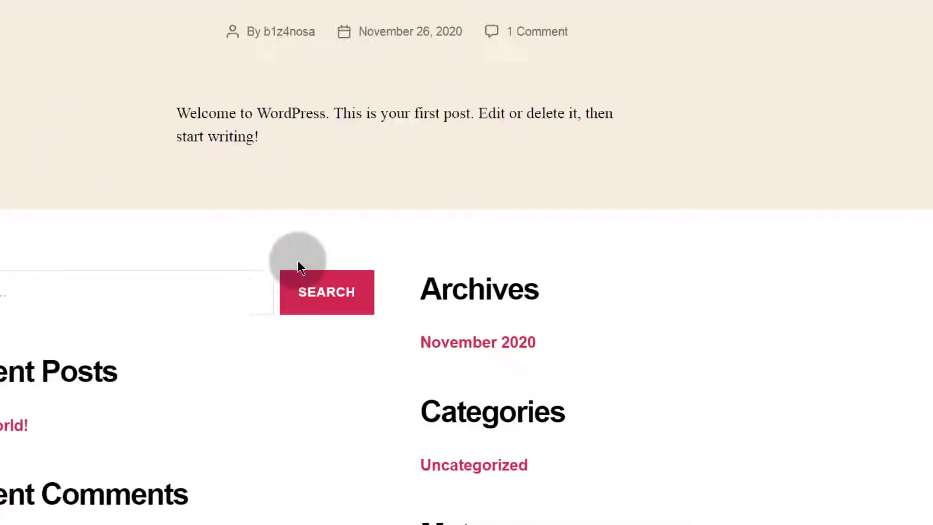
{"action": "scroll", "coordinate": [298, 263], "scroll_direction": "up", "scroll_amount": 3}
{"action": "scroll", "coordinate": [315, 252], "scroll_direction": "down", "scroll_amount": 6}
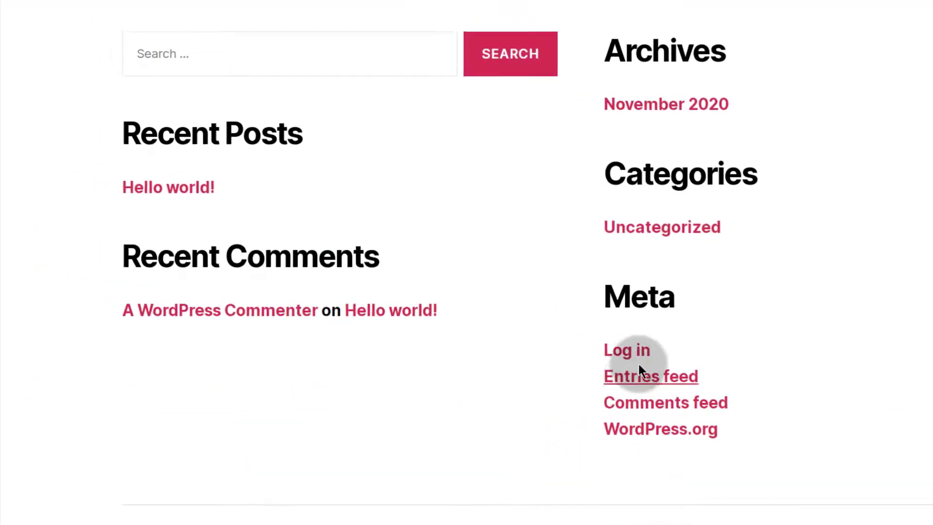
{"action": "scroll", "coordinate": [437, 243], "scroll_direction": "up", "scroll_amount": 10}
Go to the site's admin address bizanosa.club/wp-admin and log in to the WordPress dashboard.
{"action": "left_click", "coordinate": [636, 29]}
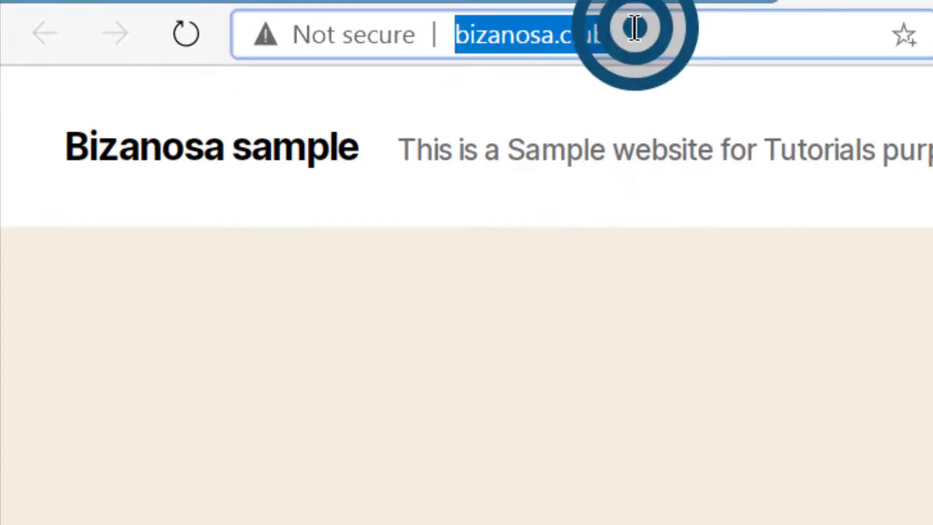
{"action": "left_click", "coordinate": [635, 29]}
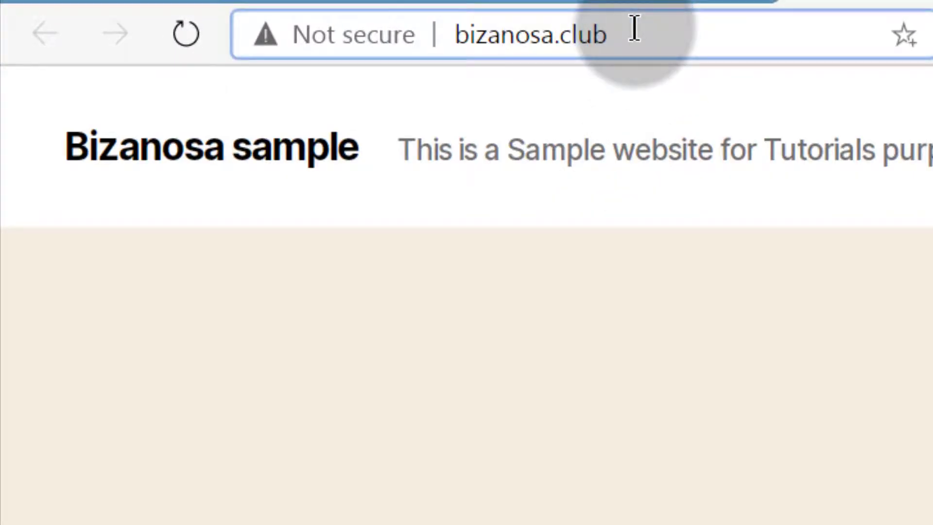
{"action": "type", "text": "/wp"}
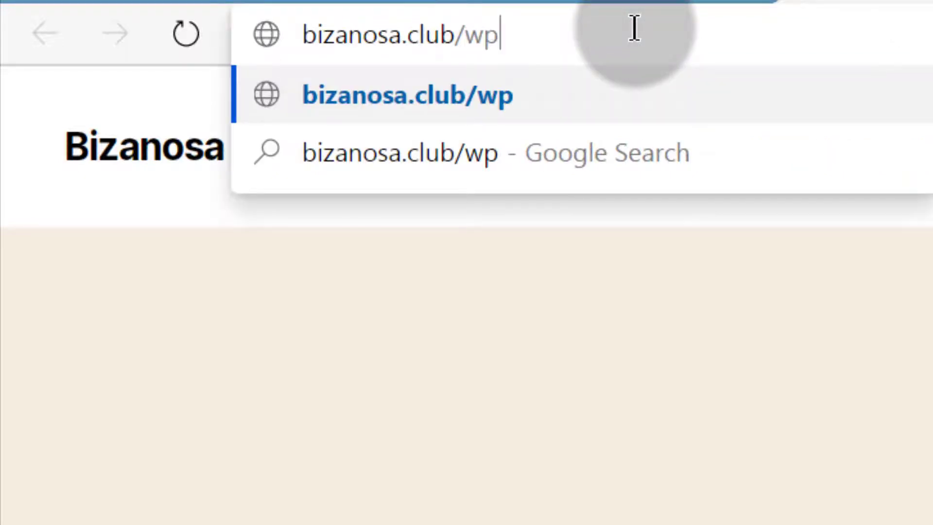
{"action": "type", "text": "-admin"}
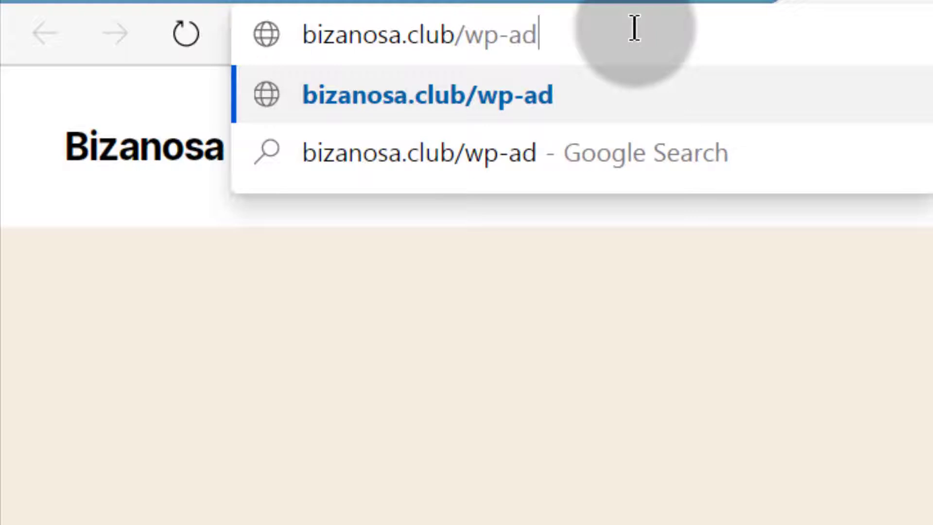
{"action": "key", "text": "Return"}
{"action": "left_click", "coordinate": [645, 323]}
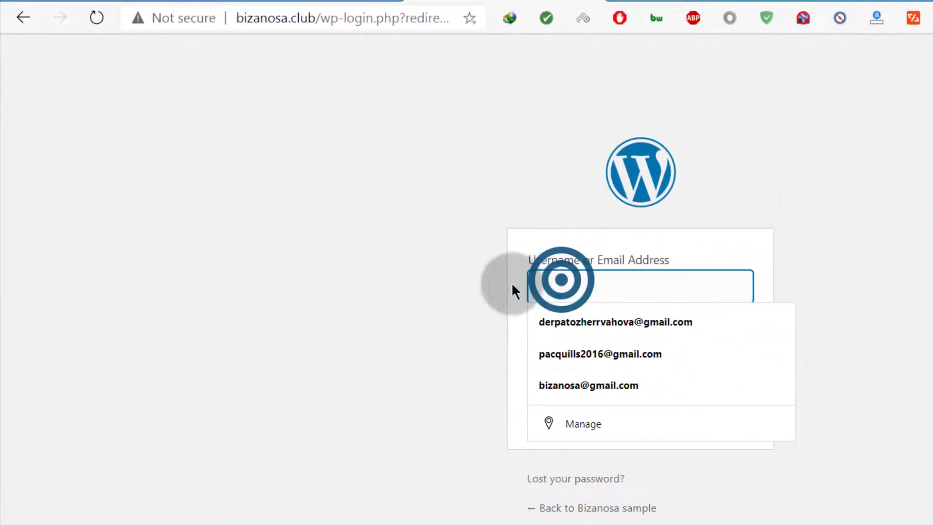
{"action": "left_click", "coordinate": [506, 282]}
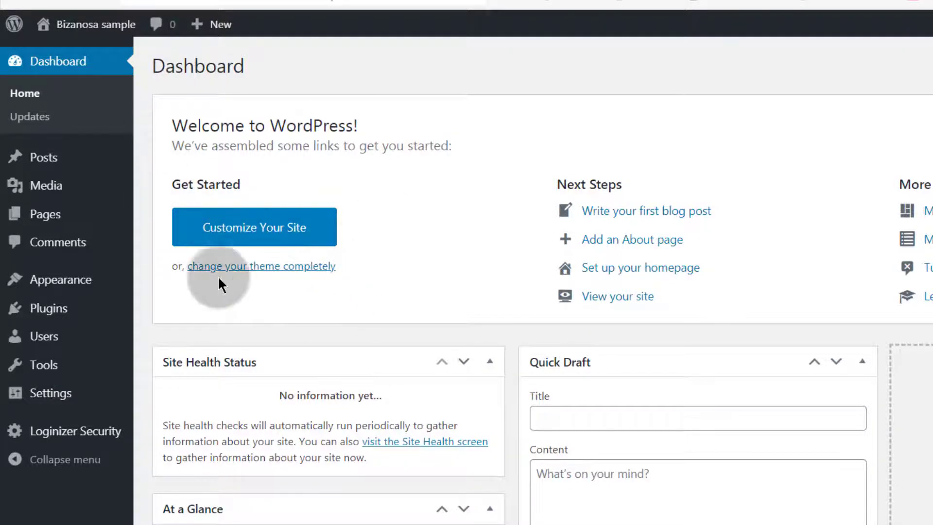
Search the WordPress theme directory for "astra" and install the Astra theme.
{"action": "mouse_move", "coordinate": [52, 286]}
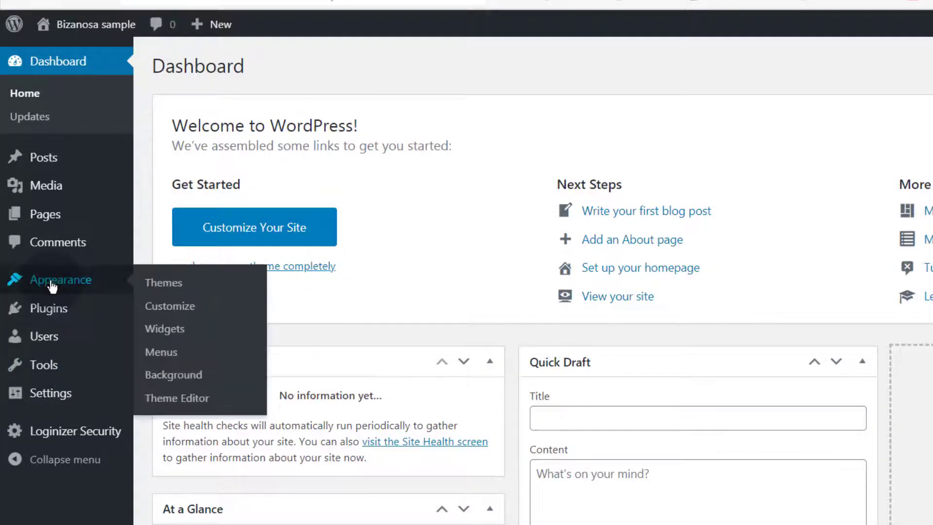
{"action": "left_click", "coordinate": [171, 287]}
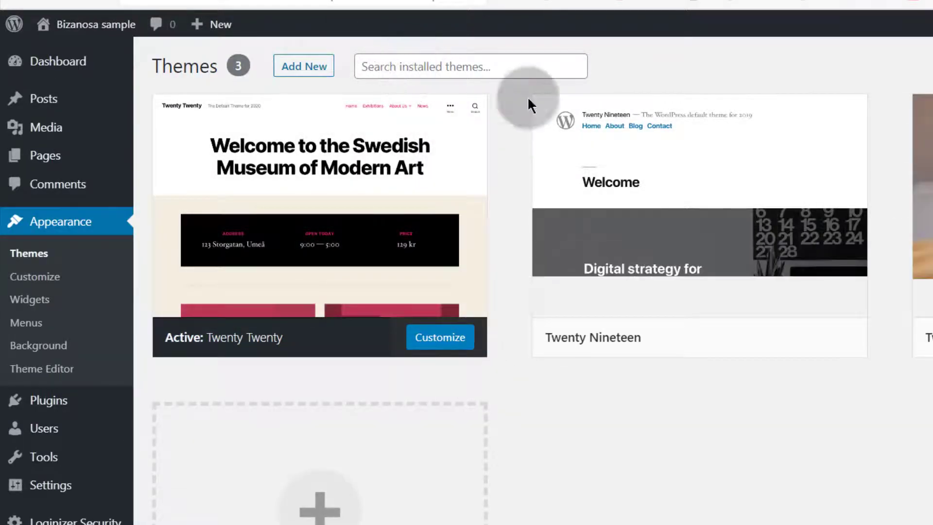
{"action": "left_click", "coordinate": [304, 67]}
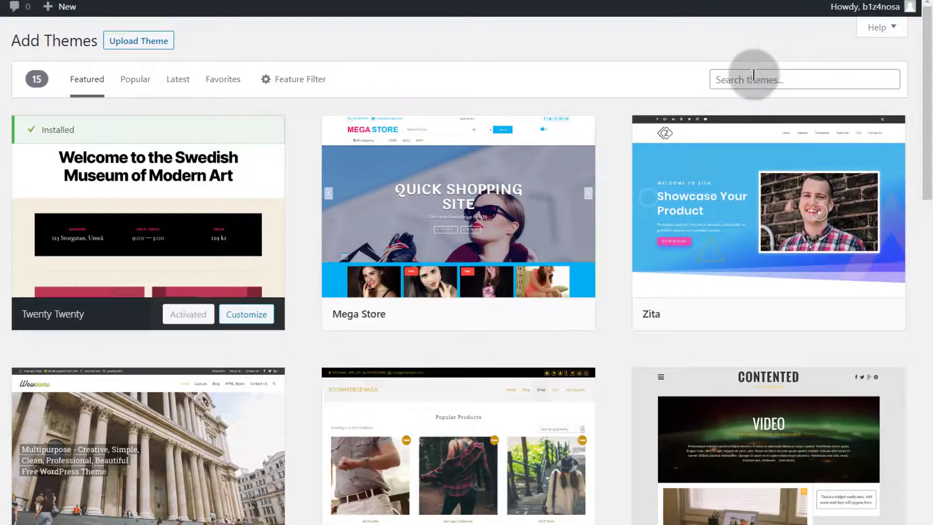
{"action": "left_click", "coordinate": [752, 75]}
{"action": "type", "text": "astra"}
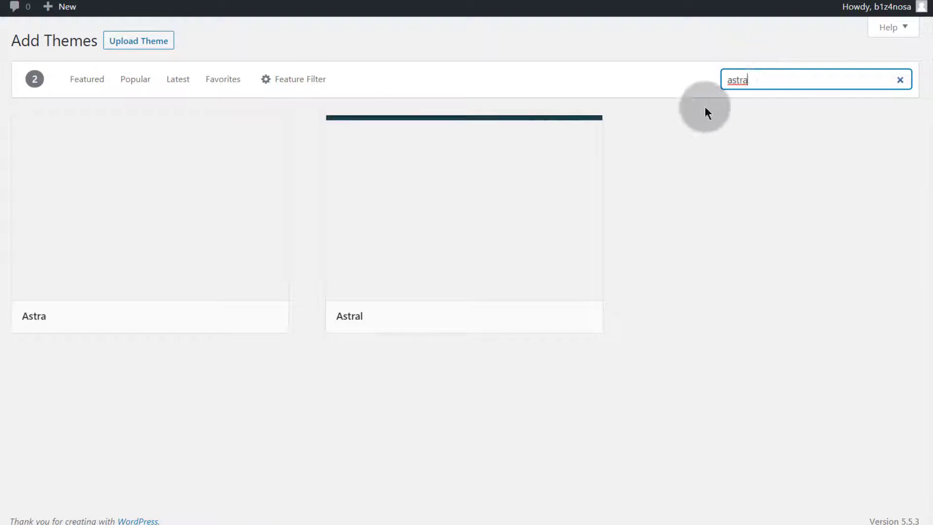
{"action": "mouse_move", "coordinate": [134, 255]}
{"action": "left_click", "coordinate": [212, 317]}
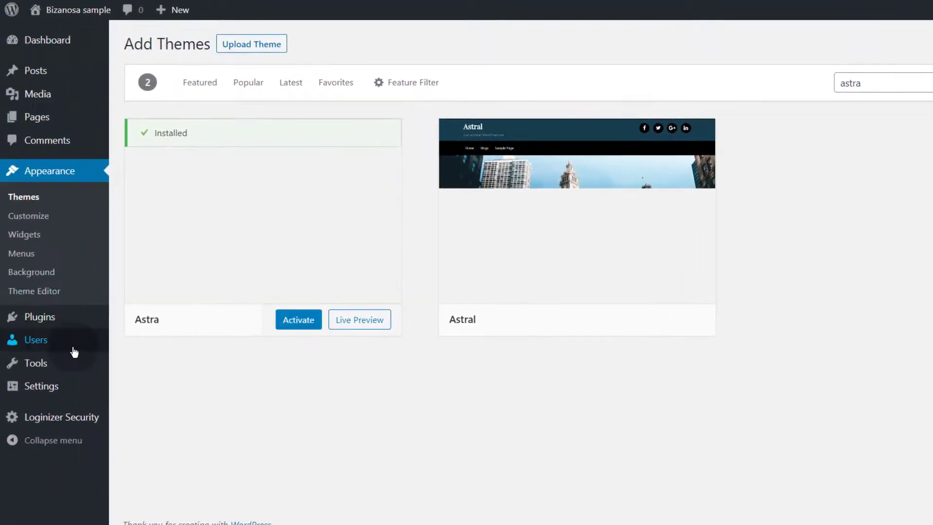
Search the plugin directory for "child theme", then install and activate Child Theme Configurator.
{"action": "mouse_move", "coordinate": [53, 325]}
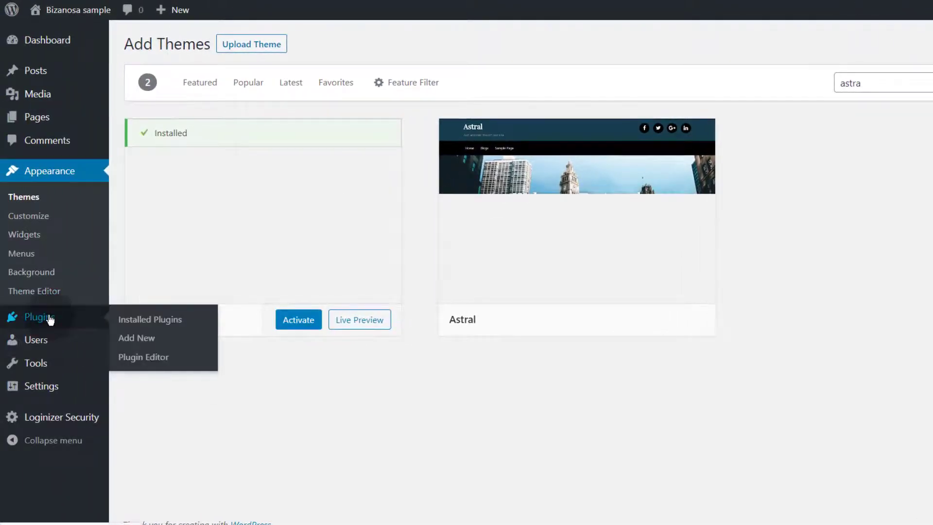
{"action": "left_click", "coordinate": [140, 342]}
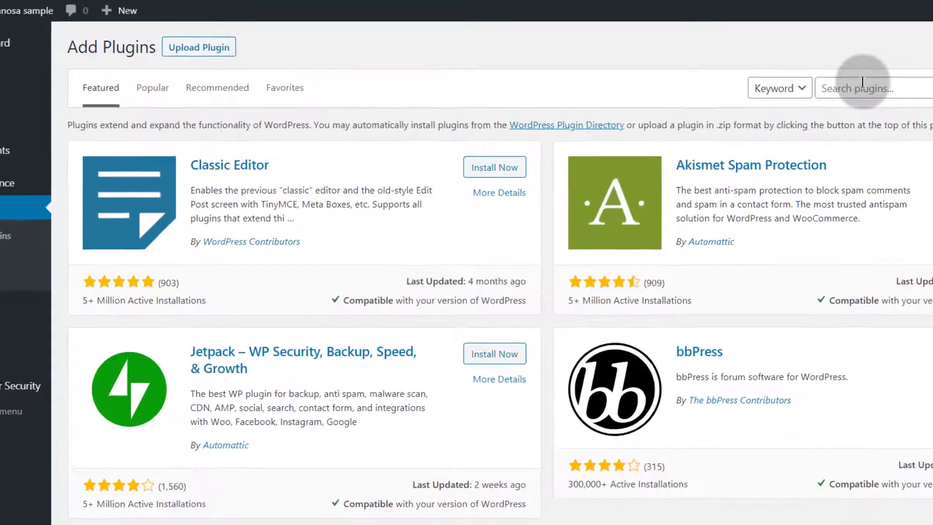
{"action": "left_click", "coordinate": [856, 82]}
{"action": "type", "text": "child theme"}
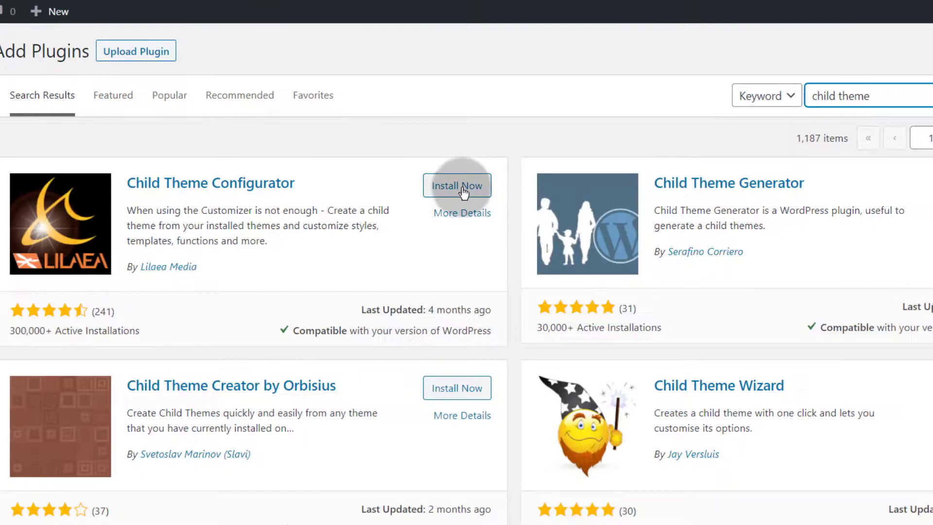
{"action": "left_click", "coordinate": [462, 192]}
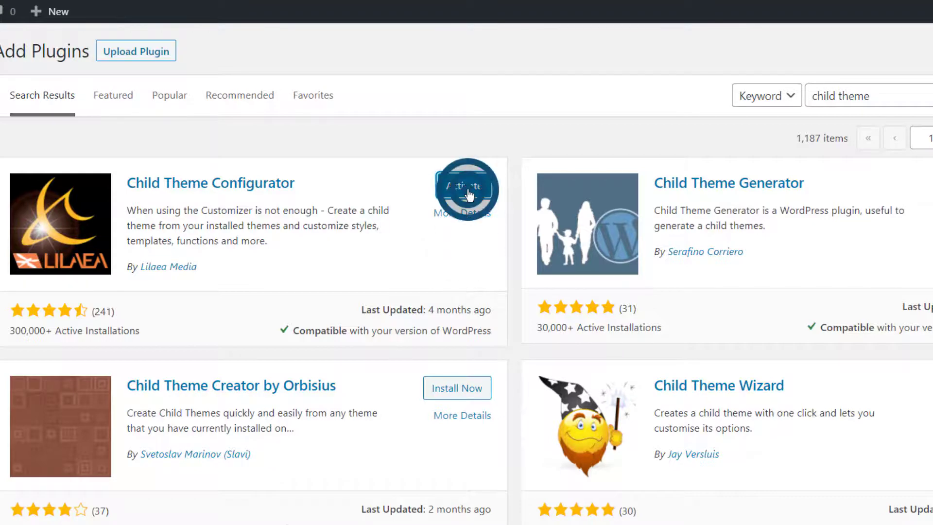
{"action": "left_click", "coordinate": [466, 191]}
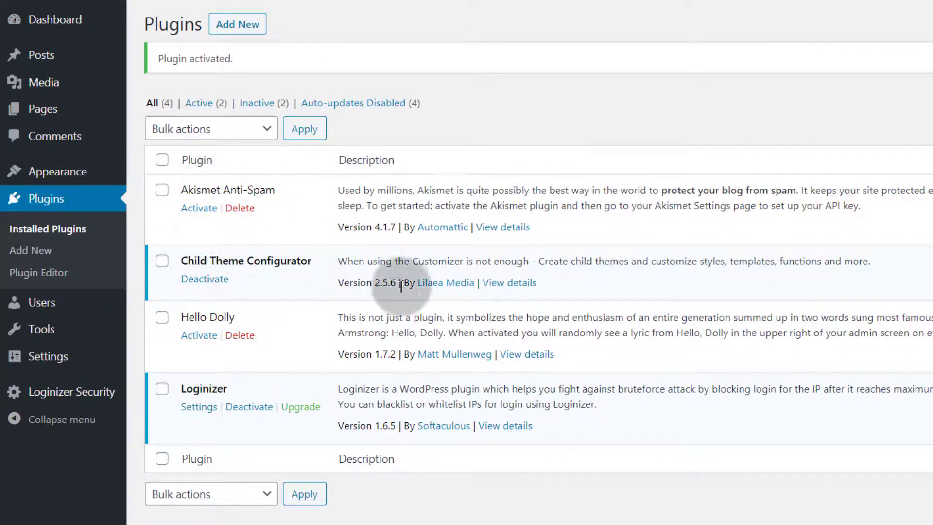
Open the Child Themes tool and analyze Astra as the parent theme for a new child theme.
{"action": "mouse_move", "coordinate": [62, 382]}
{"action": "mouse_move", "coordinate": [42, 323]}
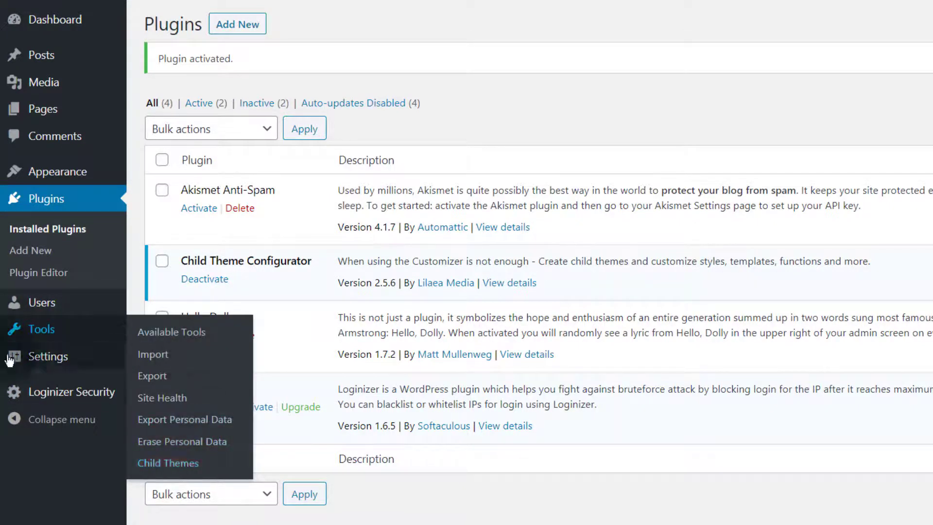
{"action": "left_click", "coordinate": [162, 463]}
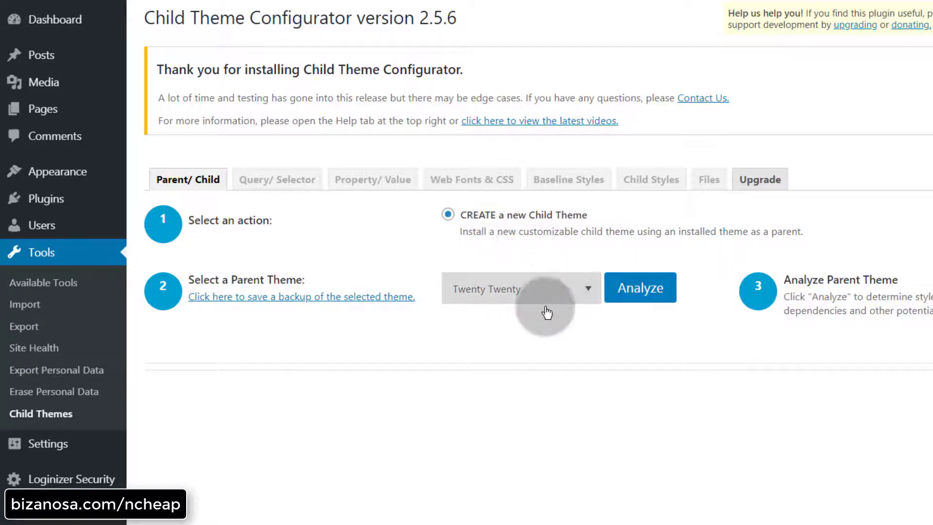
{"action": "left_click", "coordinate": [589, 290]}
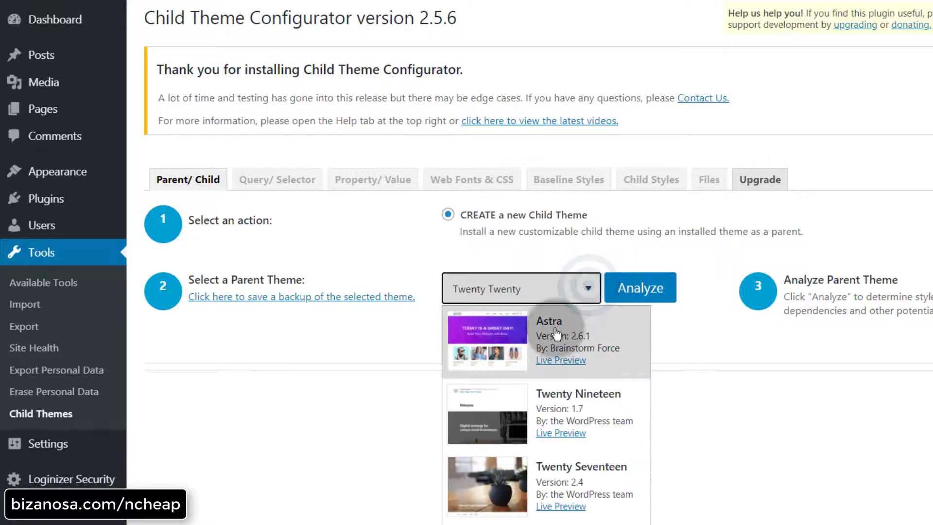
{"action": "left_click", "coordinate": [554, 328]}
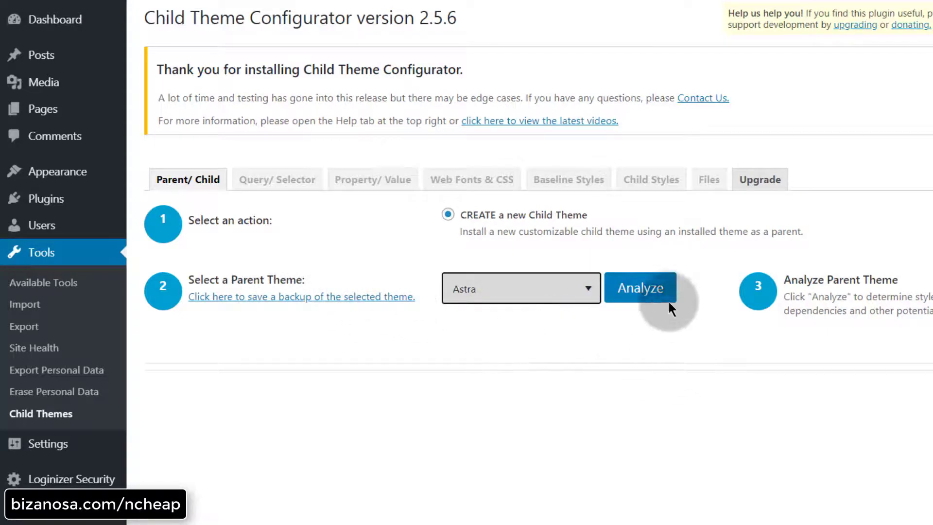
{"action": "left_click", "coordinate": [654, 292]}
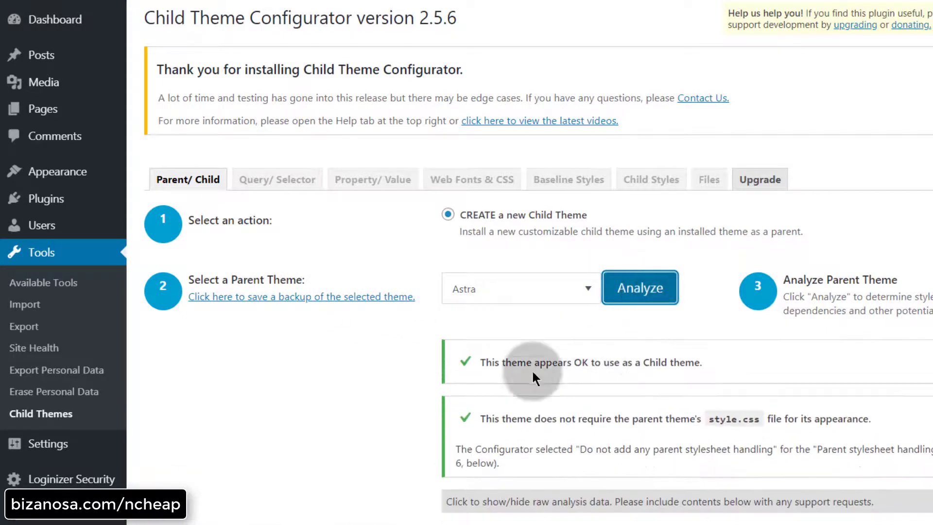
Examine the Astra analysis results, the proposed child theme directory name and the options for saving new styles.
{"action": "left_click", "coordinate": [369, 357]}
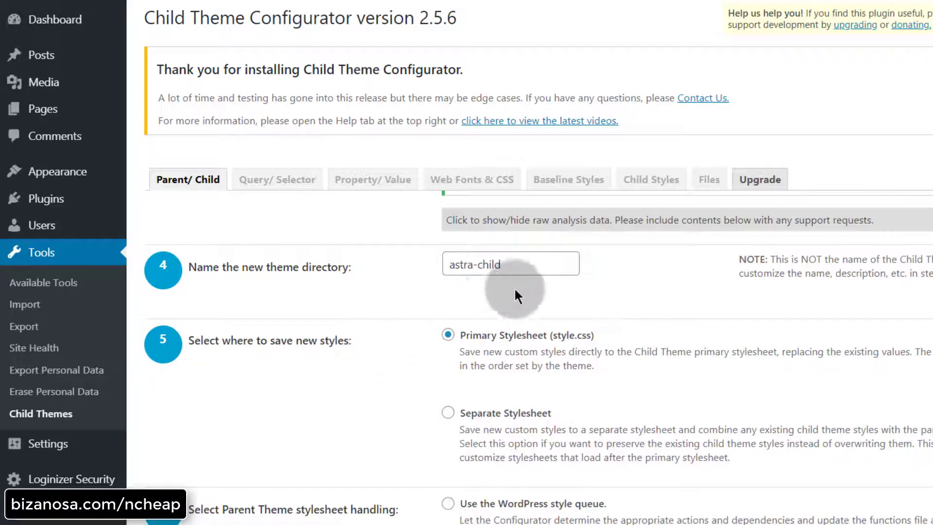
{"action": "left_click", "coordinate": [475, 271]}
{"action": "left_click", "coordinate": [488, 263]}
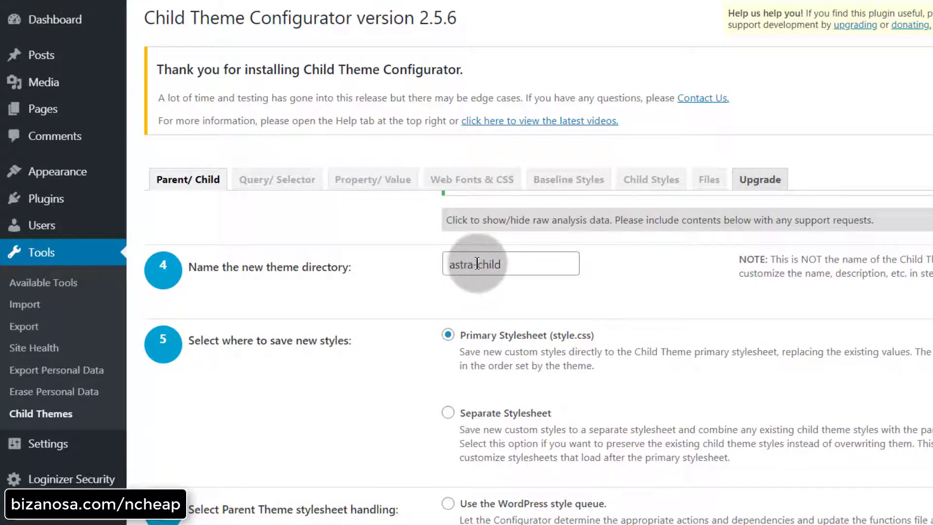
{"action": "left_click", "coordinate": [489, 266]}
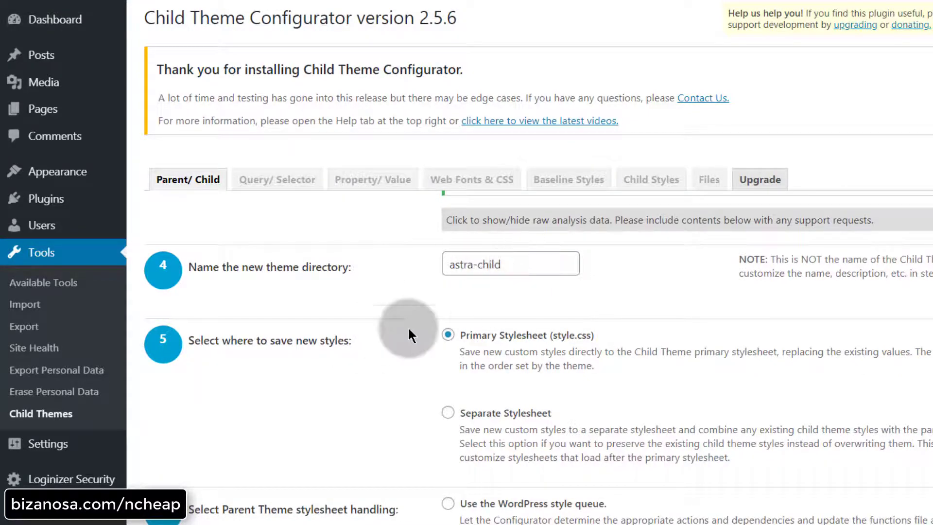
{"action": "scroll", "coordinate": [368, 340], "scroll_direction": "down", "scroll_amount": 1}
{"action": "scroll", "coordinate": [499, 326], "scroll_direction": "up", "scroll_amount": 4}
{"action": "scroll", "coordinate": [501, 349], "scroll_direction": "down", "scroll_amount": 1}
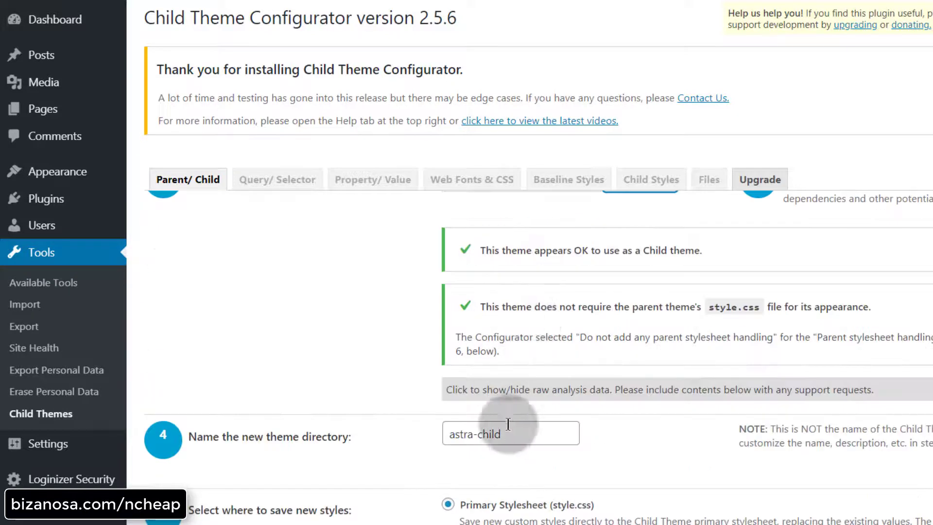
{"action": "scroll", "coordinate": [486, 381], "scroll_direction": "down", "scroll_amount": 1}
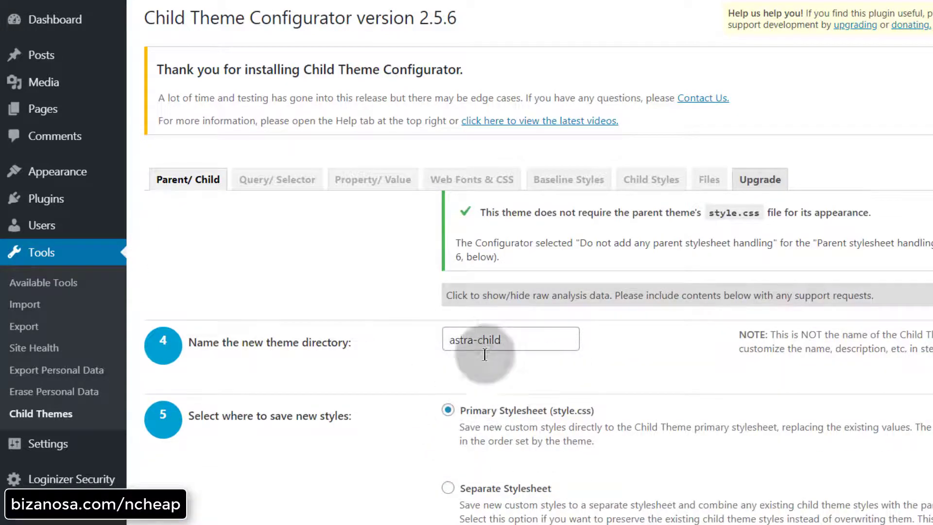
{"action": "scroll", "coordinate": [395, 398], "scroll_direction": "down", "scroll_amount": 2}
{"action": "scroll", "coordinate": [395, 393], "scroll_direction": "up", "scroll_amount": 4}
{"action": "scroll", "coordinate": [438, 466], "scroll_direction": "down", "scroll_amount": 4}
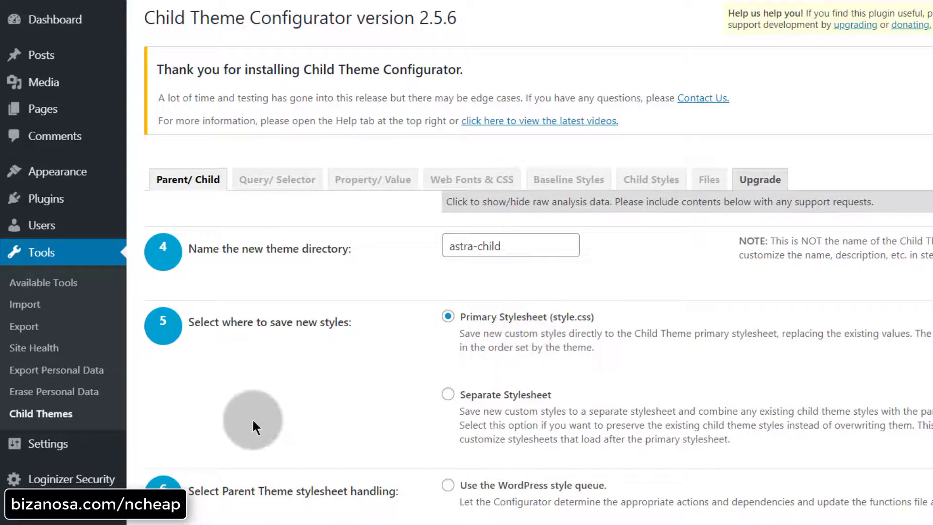
Set the parent theme stylesheet handling to use the WordPress style queue.
{"action": "scroll", "coordinate": [271, 425], "scroll_direction": "down", "scroll_amount": 2}
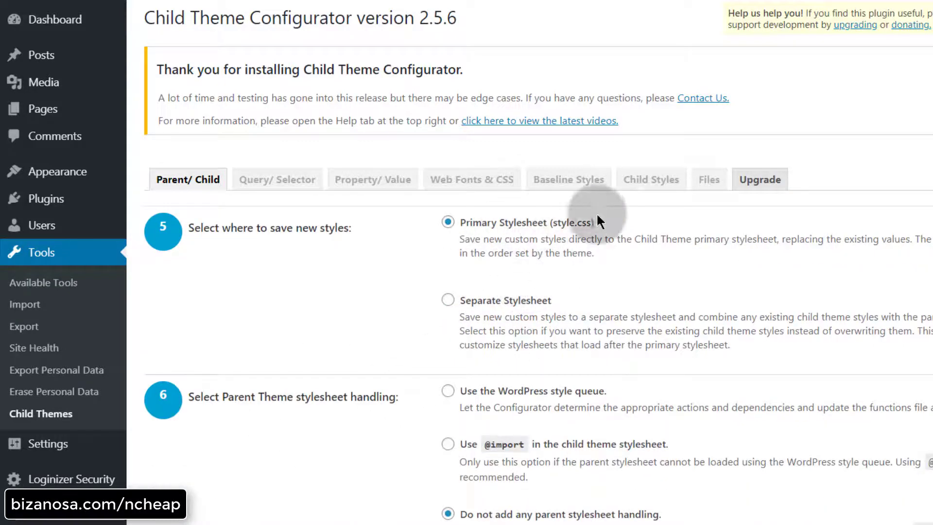
{"action": "scroll", "coordinate": [427, 307], "scroll_direction": "down", "scroll_amount": 4}
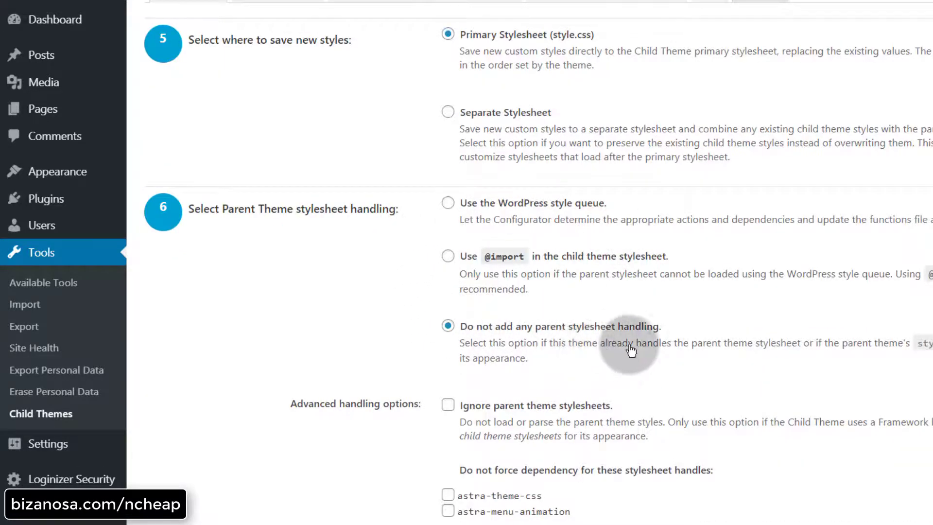
{"action": "left_click", "coordinate": [449, 204]}
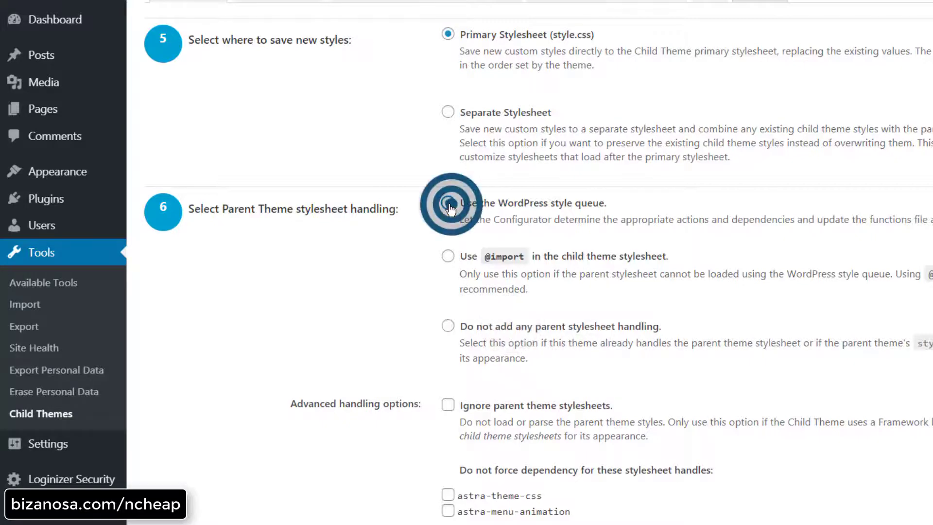
{"action": "scroll", "coordinate": [327, 289], "scroll_direction": "down", "scroll_amount": 2}
{"action": "scroll", "coordinate": [346, 294], "scroll_direction": "down", "scroll_amount": 2}
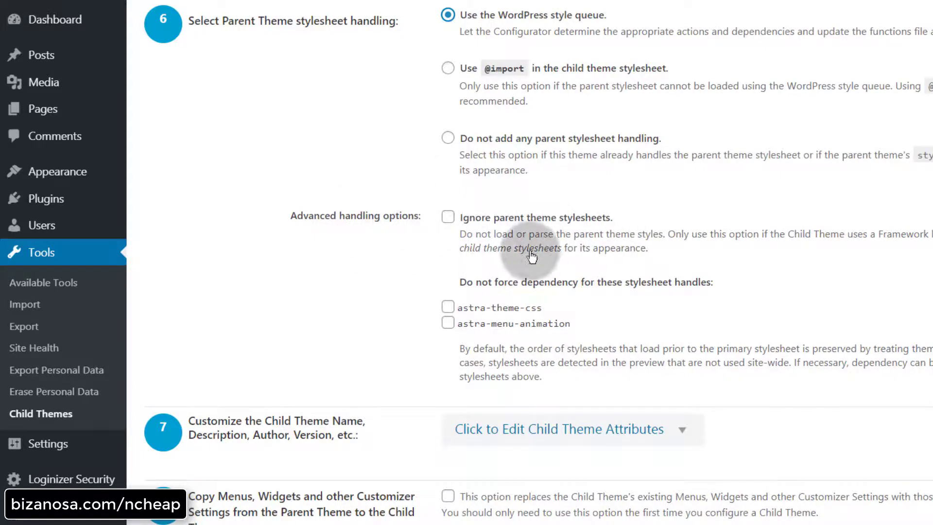
Check the child theme attributes without changing them and create the new Astra child theme.
{"action": "scroll", "coordinate": [513, 238], "scroll_direction": "down", "scroll_amount": 3}
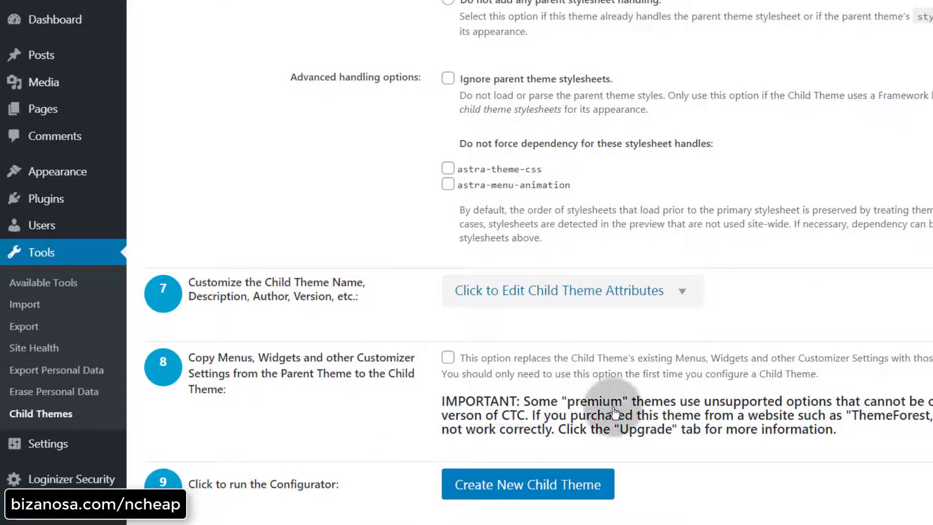
{"action": "left_click", "coordinate": [634, 293]}
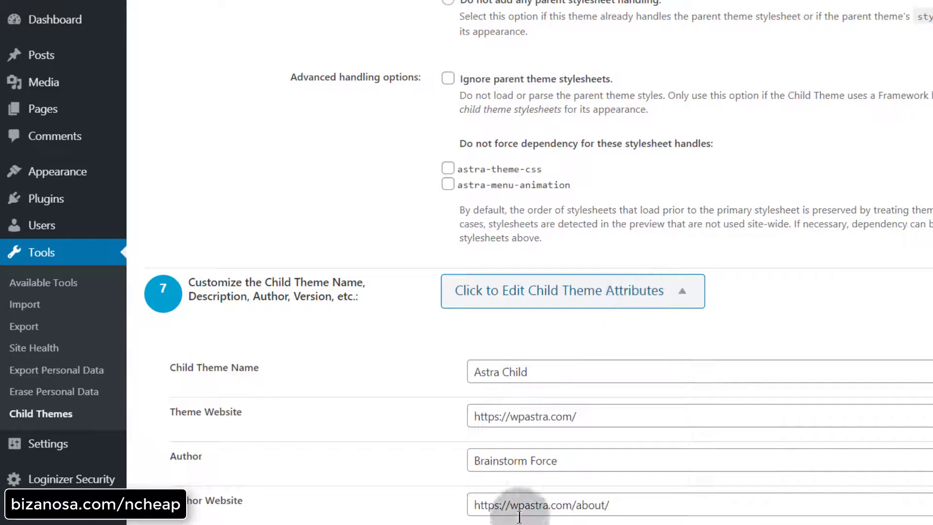
{"action": "left_click", "coordinate": [663, 288]}
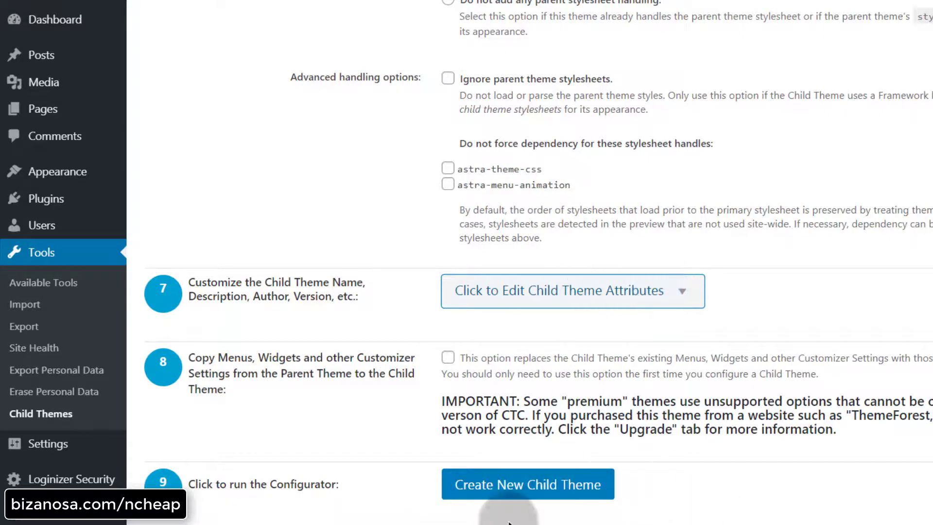
{"action": "left_click", "coordinate": [518, 487]}
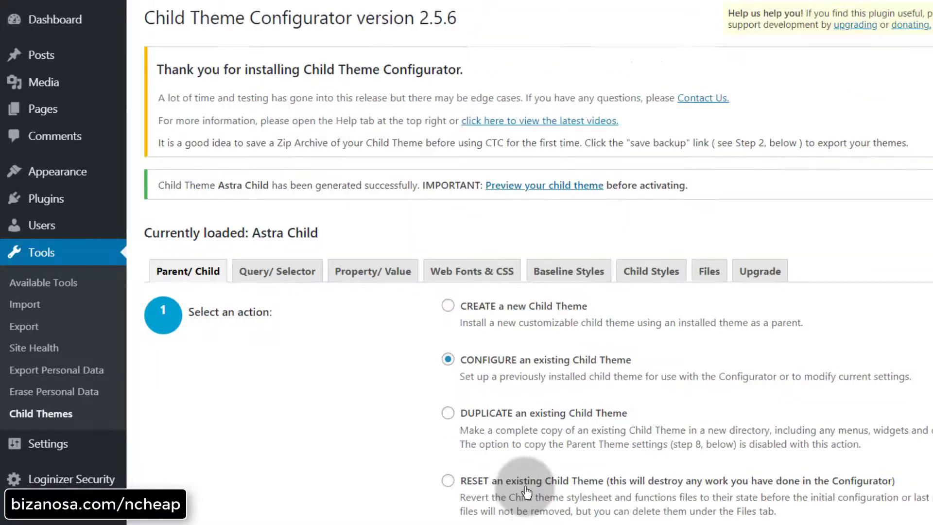
Go to the installed themes and activate the Astra Child theme.
{"action": "scroll", "coordinate": [141, 344], "scroll_direction": "down", "scroll_amount": 2}
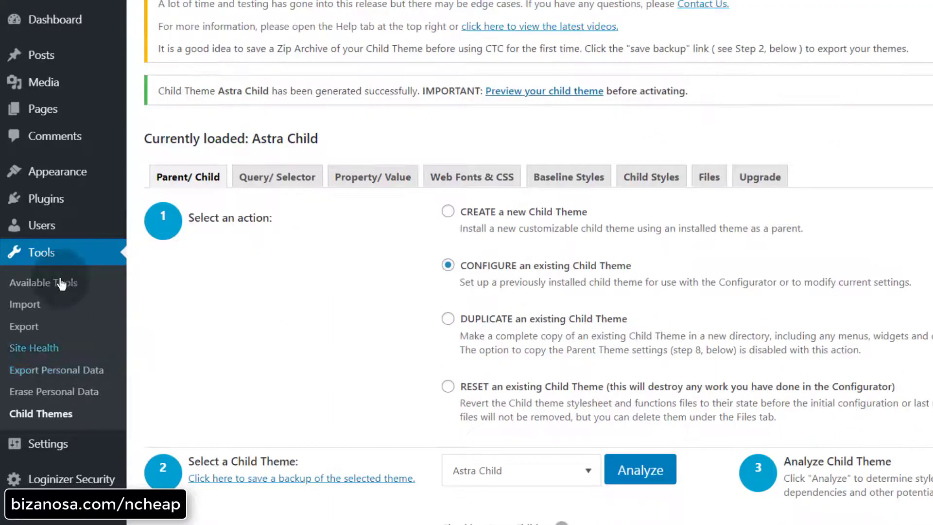
{"action": "mouse_move", "coordinate": [59, 173]}
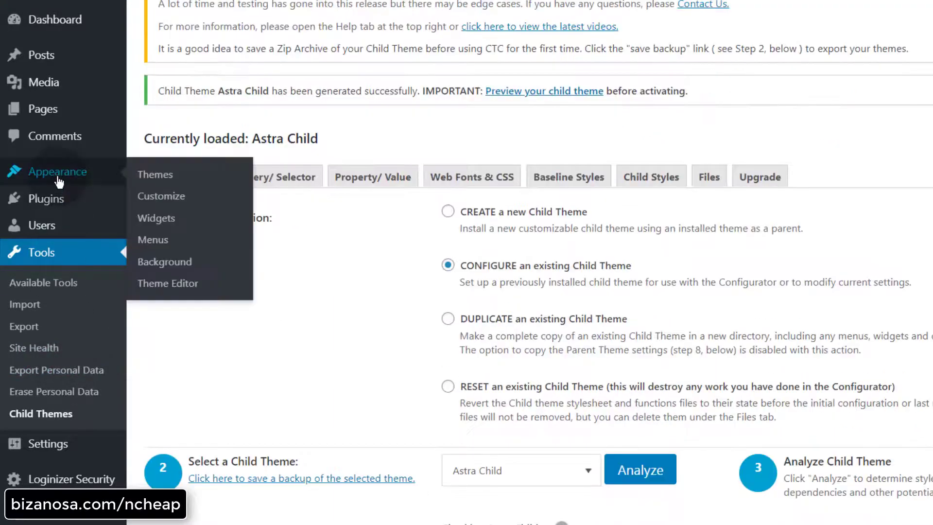
{"action": "left_click", "coordinate": [148, 177]}
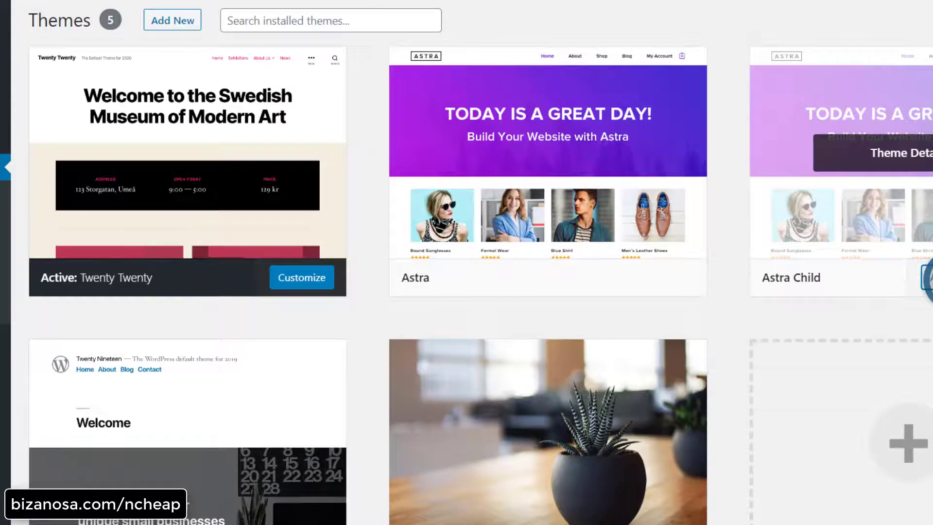
{"action": "left_click", "coordinate": [927, 278]}
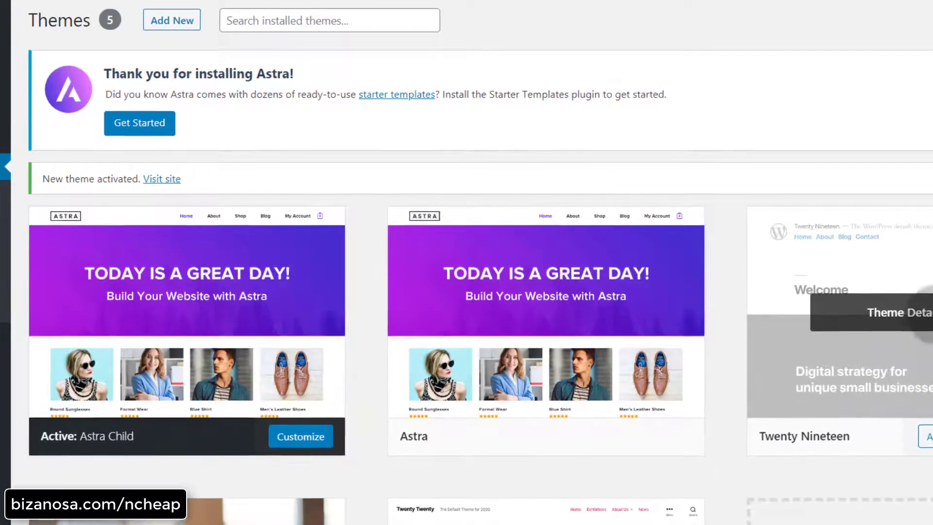
Open the details of the Twenty Nineteen theme and delete it, confirming the deletion.
{"action": "scroll", "coordinate": [804, 238], "scroll_direction": "down", "scroll_amount": 2}
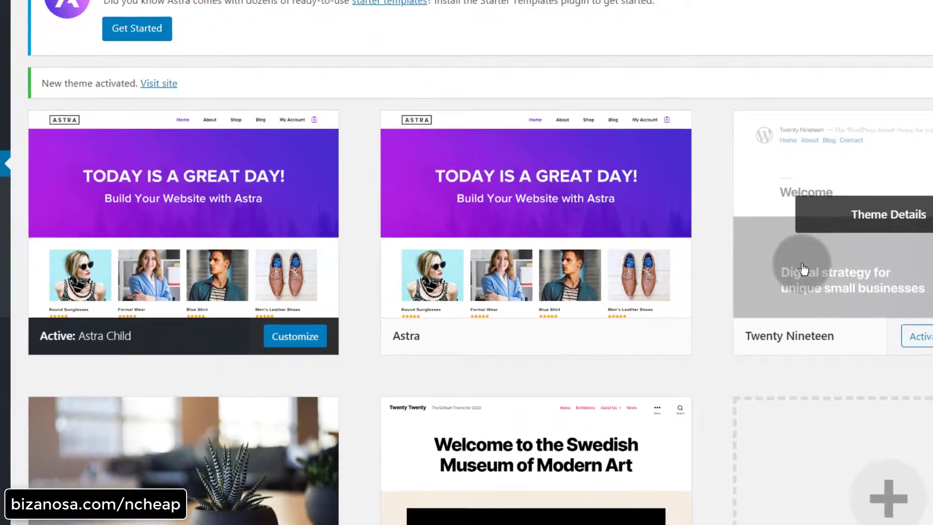
{"action": "left_click", "coordinate": [873, 213]}
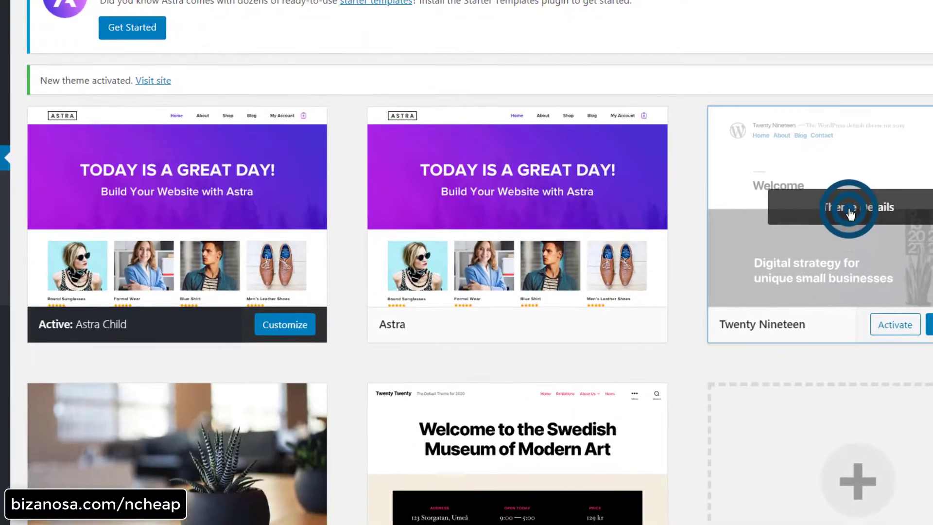
{"action": "left_click", "coordinate": [926, 516]}
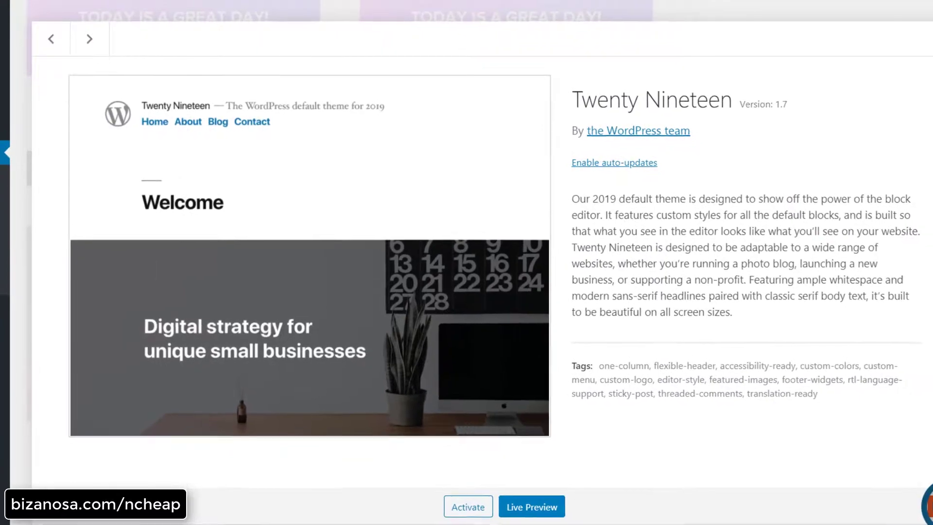
{"action": "left_click", "coordinate": [509, 58]}
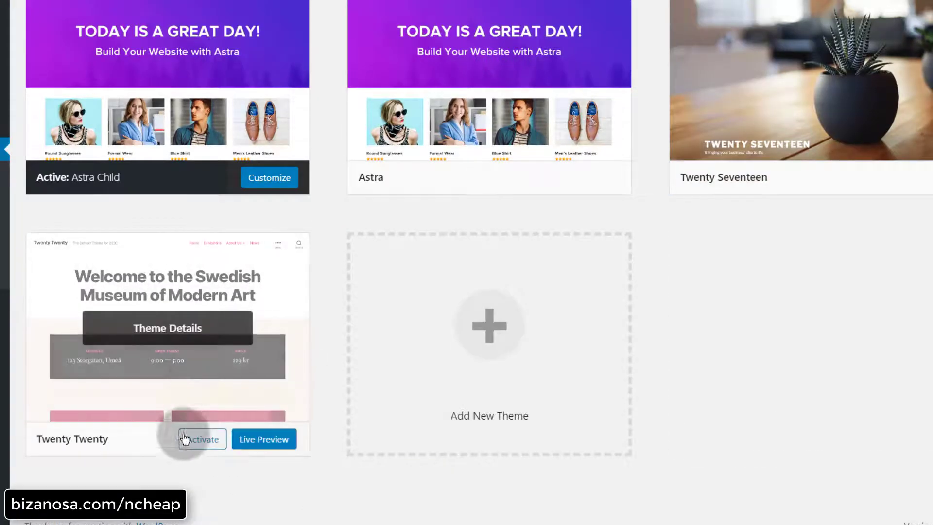
Open the details of the Twenty Twenty theme and delete it, confirming the deletion.
{"action": "left_click", "coordinate": [183, 343]}
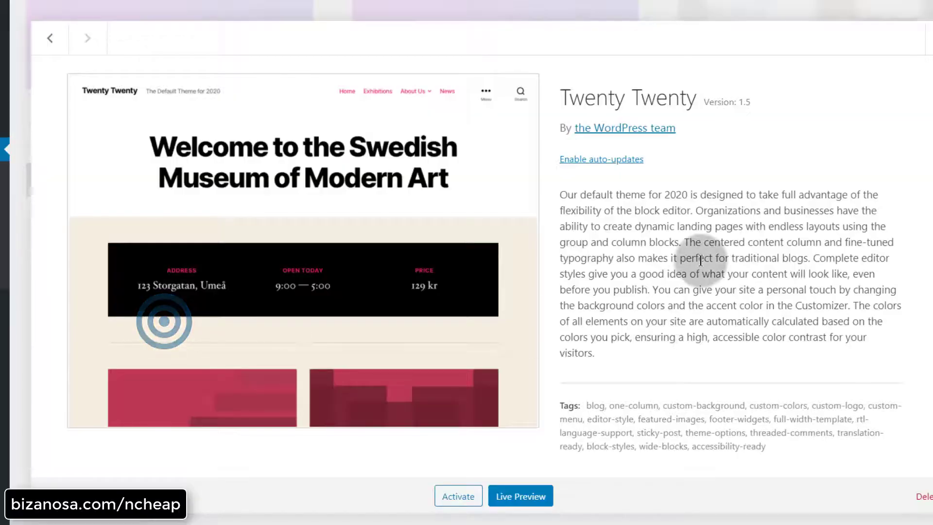
{"action": "left_click", "coordinate": [922, 496]}
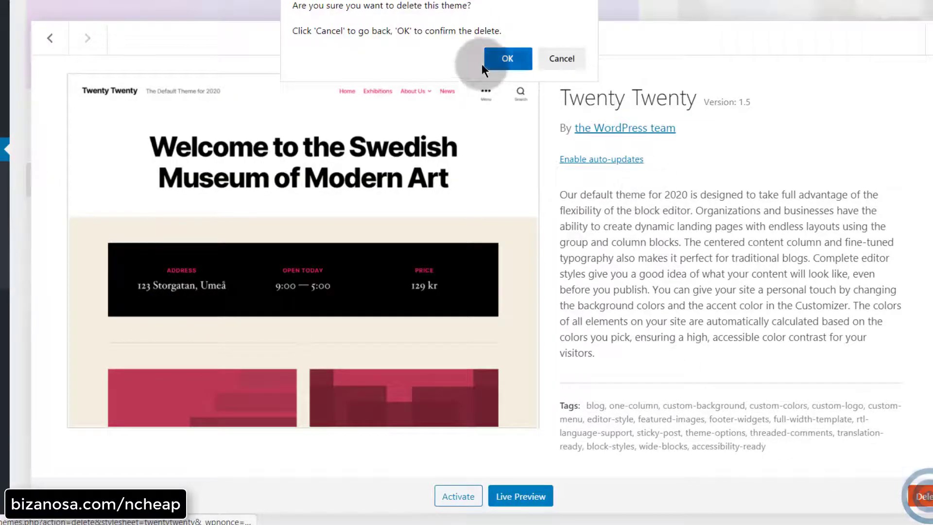
{"action": "left_click", "coordinate": [500, 57]}
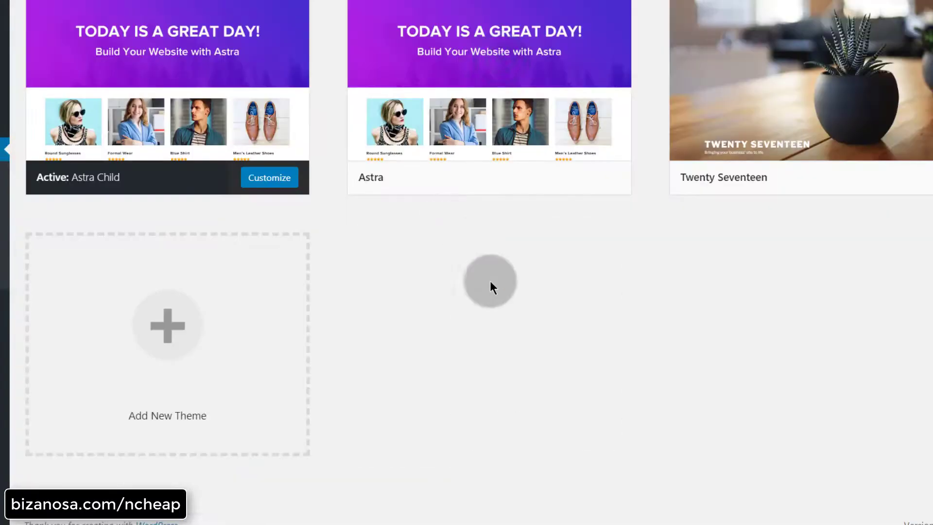
Open the details of the Twenty Seventeen theme and delete it, confirming the deletion.
{"action": "scroll", "coordinate": [489, 281], "scroll_direction": "up", "scroll_amount": 3}
{"action": "scroll", "coordinate": [439, 367], "scroll_direction": "up", "scroll_amount": 1}
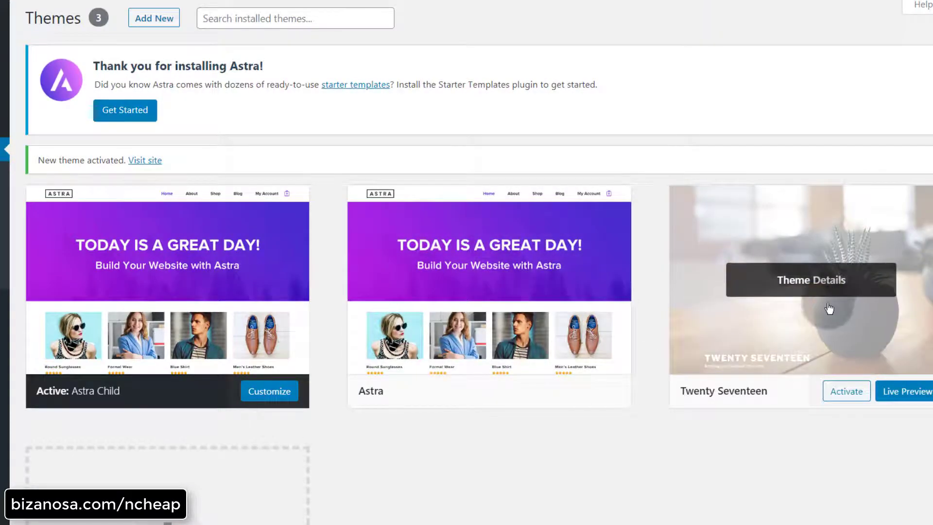
{"action": "left_click", "coordinate": [819, 289]}
{"action": "left_click", "coordinate": [922, 496]}
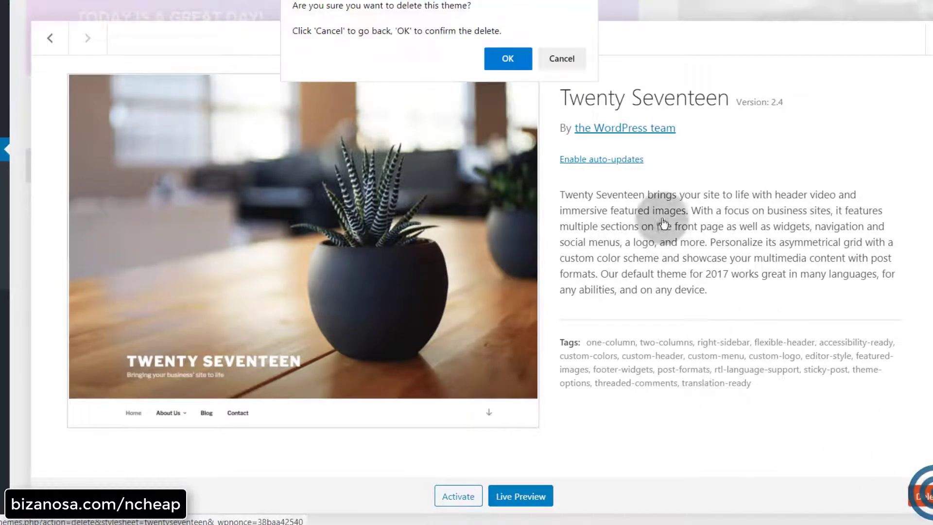
{"action": "left_click", "coordinate": [514, 61]}
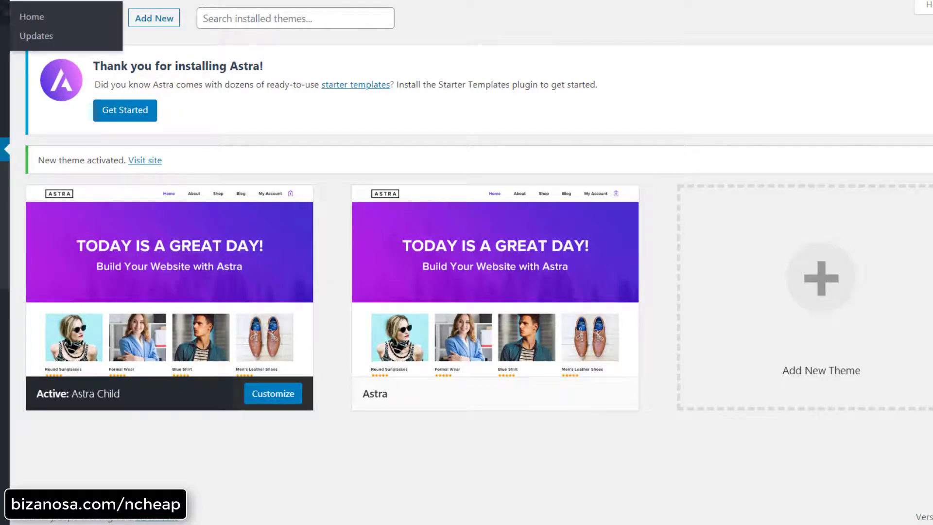
Create a new page, dismiss the block editor welcome guide, and title the page "Welcome".
{"action": "mouse_move", "coordinate": [4, 47]}
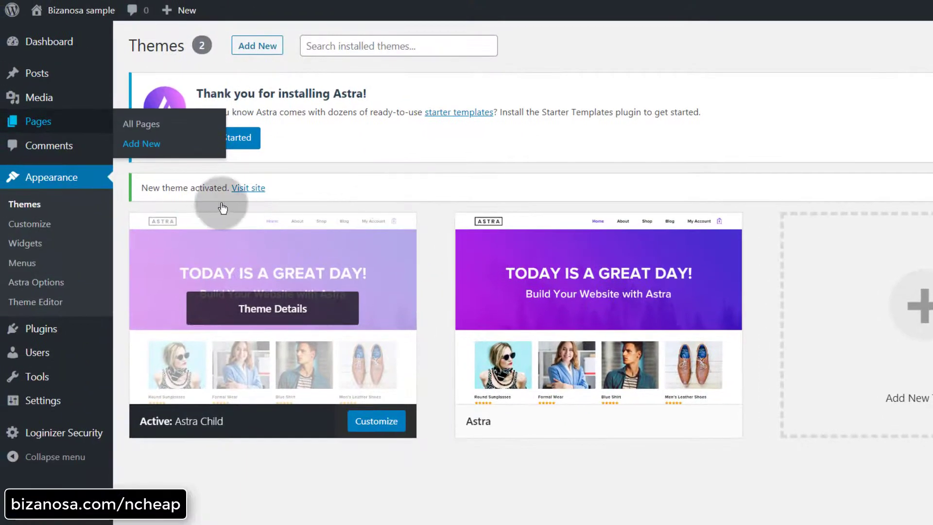
{"action": "left_click", "coordinate": [54, 283]}
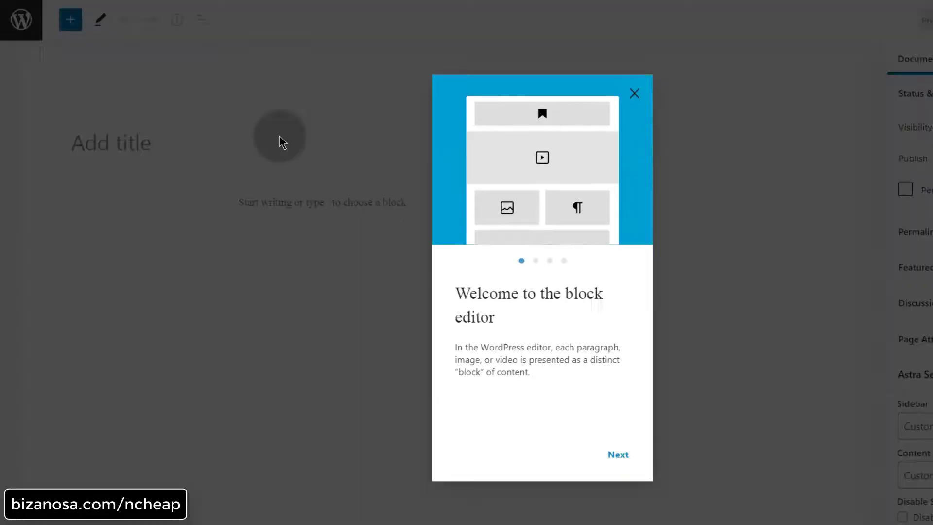
{"action": "left_click", "coordinate": [633, 93]}
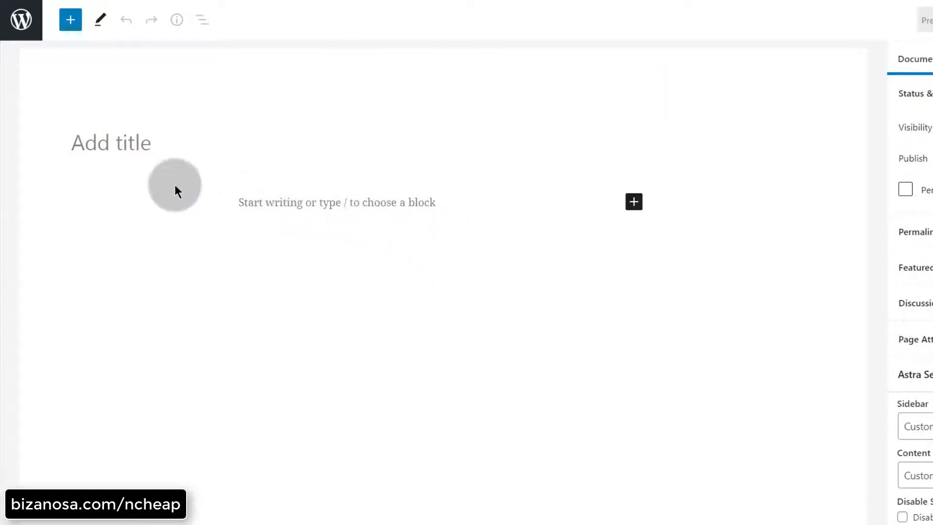
{"action": "left_click", "coordinate": [126, 144]}
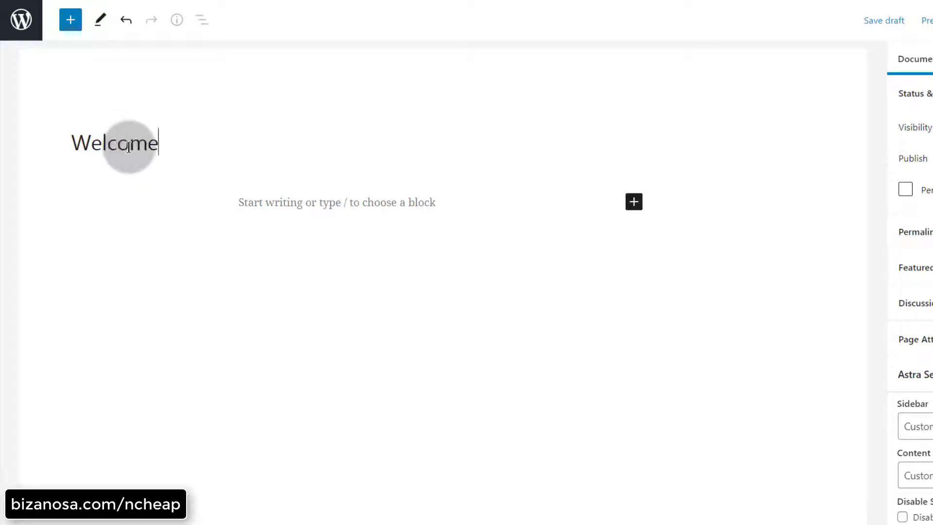
Insert a Columns block below the page title, searching for "col" and choosing the 50 / 50 variation.
{"action": "left_click", "coordinate": [263, 214]}
{"action": "left_click", "coordinate": [302, 213]}
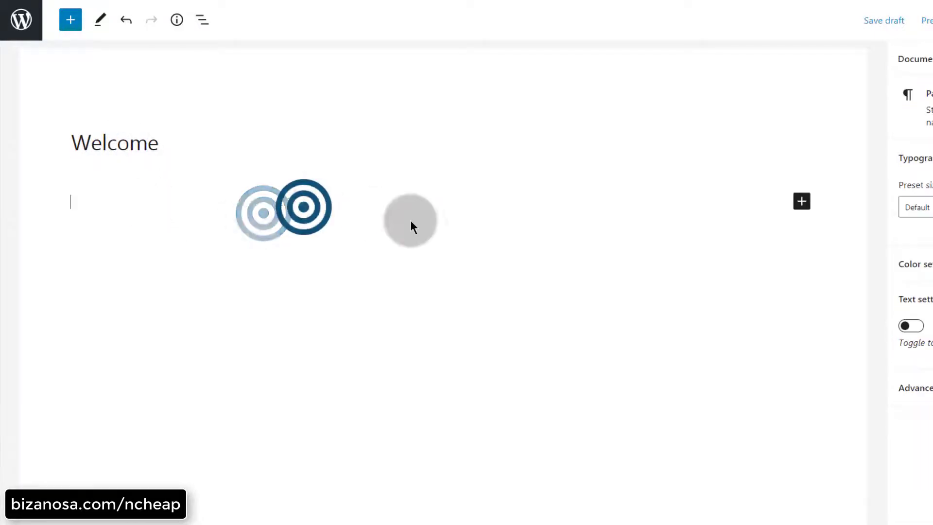
{"action": "left_click", "coordinate": [802, 202]}
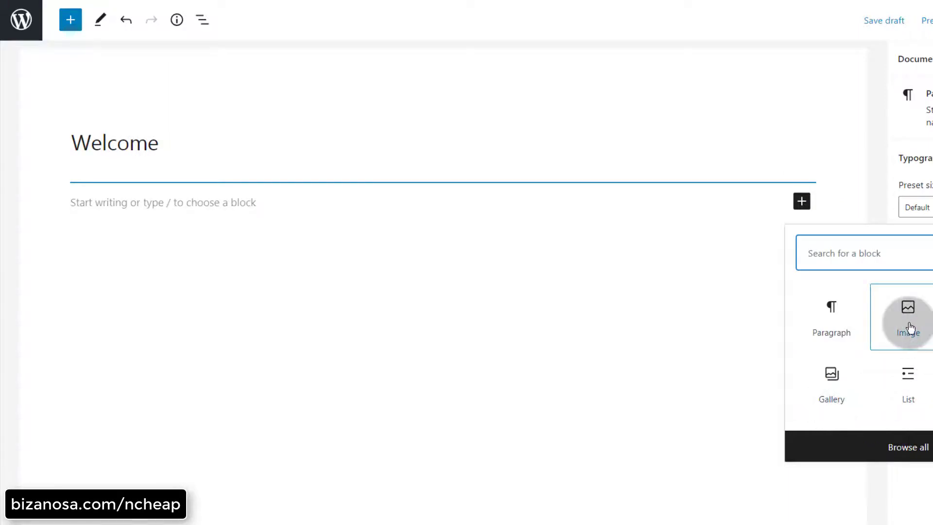
{"action": "left_click", "coordinate": [842, 255]}
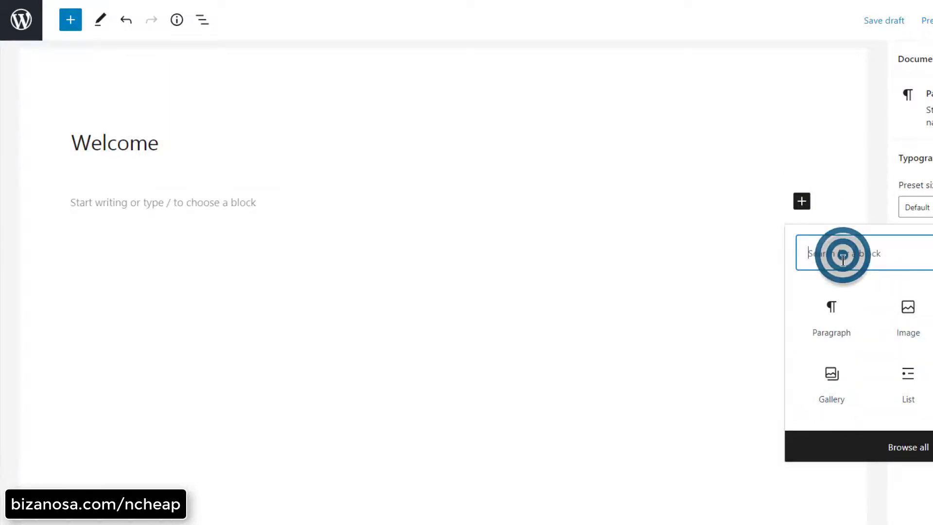
{"action": "type", "text": "col"}
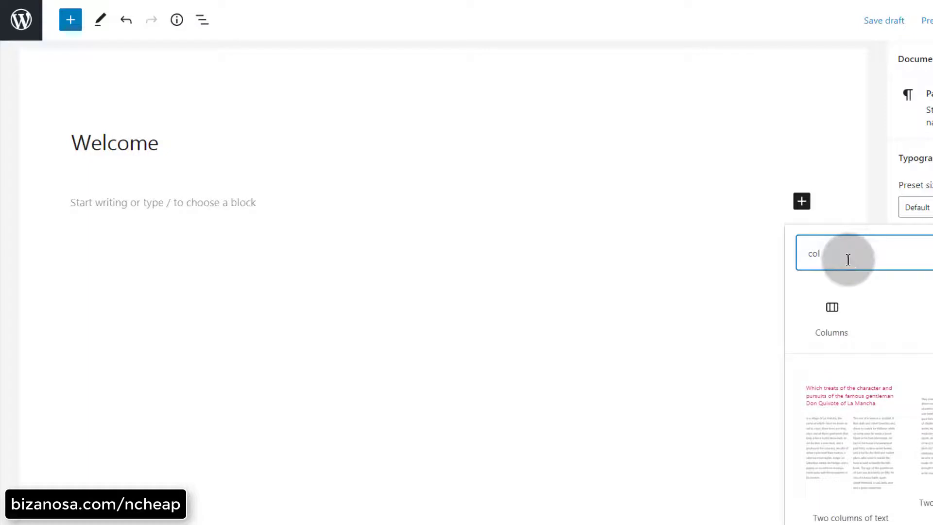
{"action": "left_click", "coordinate": [840, 316]}
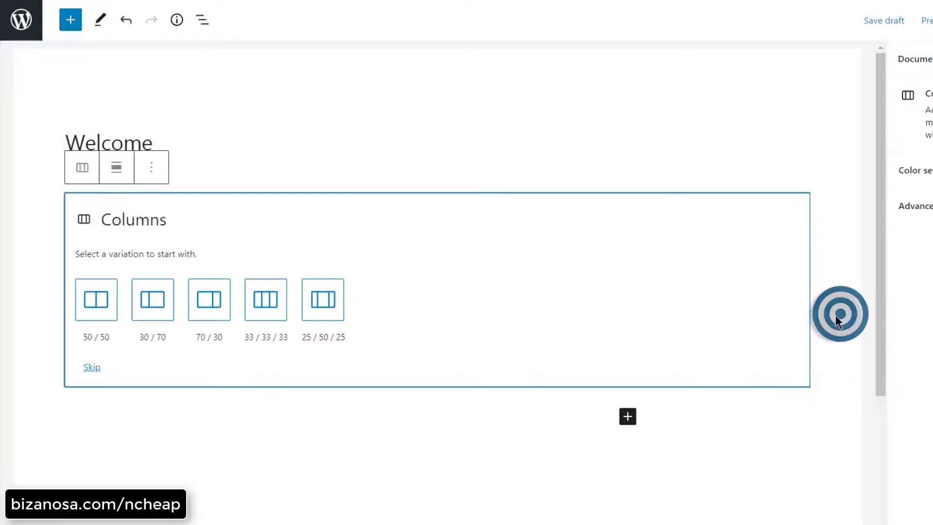
{"action": "left_click", "coordinate": [94, 304]}
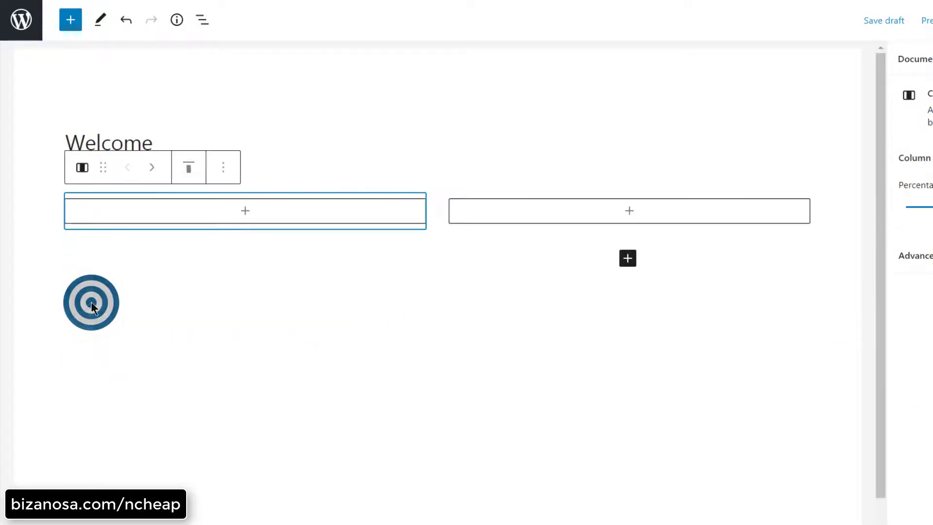
Add two paragraphs to the first column: "Welcome to this ample Website." and "This website is solely for tutorial purposes.".
{"action": "left_click", "coordinate": [245, 210]}
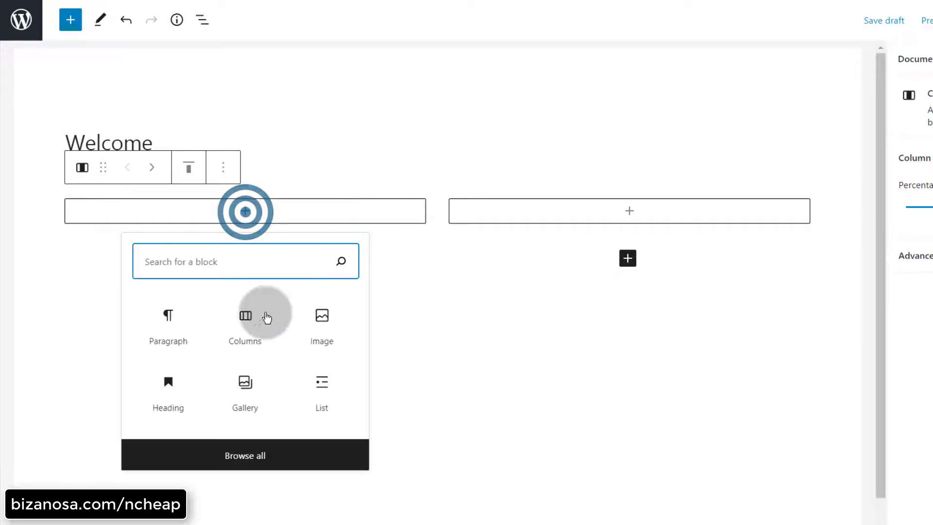
{"action": "left_click", "coordinate": [162, 326]}
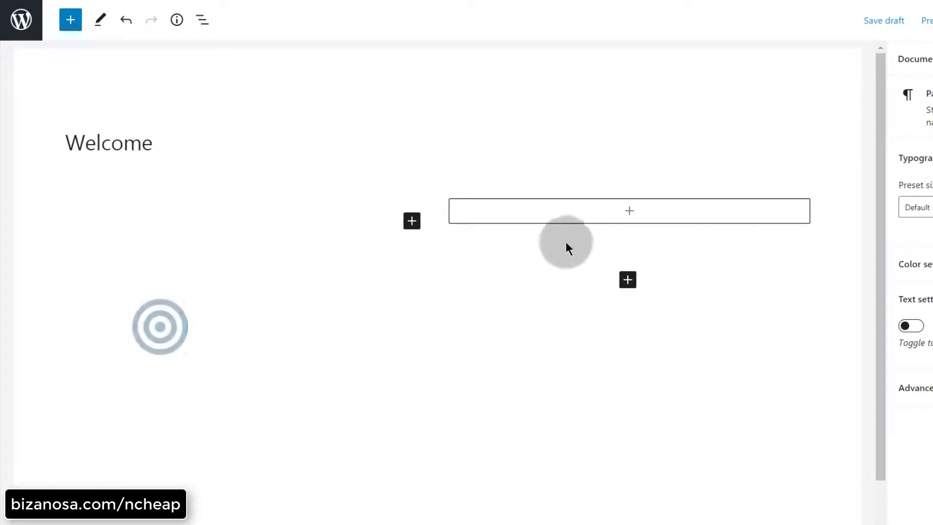
{"action": "type", "text": "Welcome to this ample Website."}
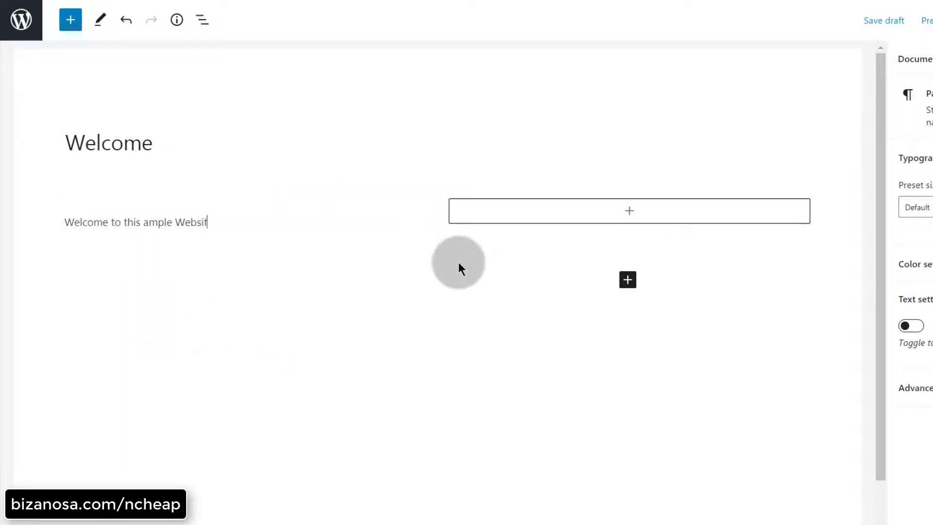
{"action": "key", "text": "Return"}
{"action": "type", "text": "this website is solely for tutorial purposes."}
{"action": "key", "text": "Return"}
Transform the paragraph "Welcome to this ample Website." into a heading.
{"action": "left_click", "coordinate": [78, 222]}
{"action": "left_click", "coordinate": [81, 187]}
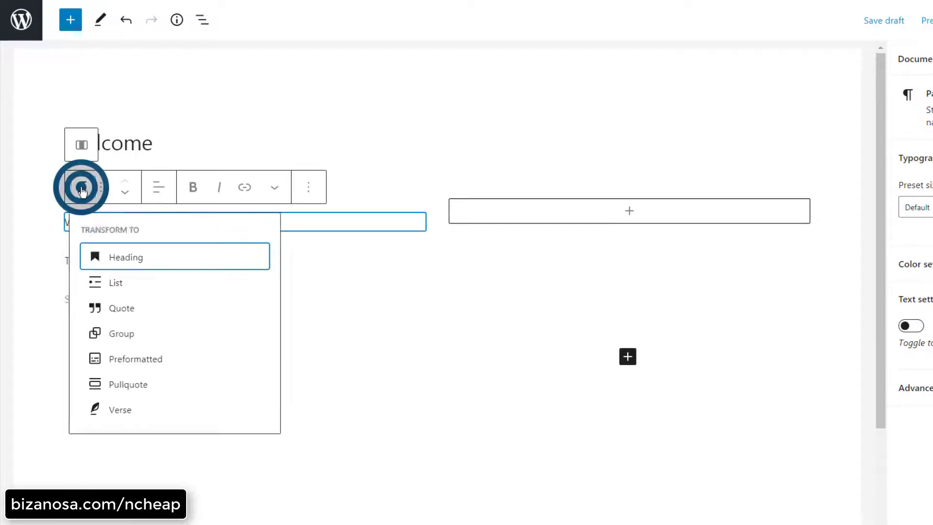
{"action": "left_click", "coordinate": [125, 258]}
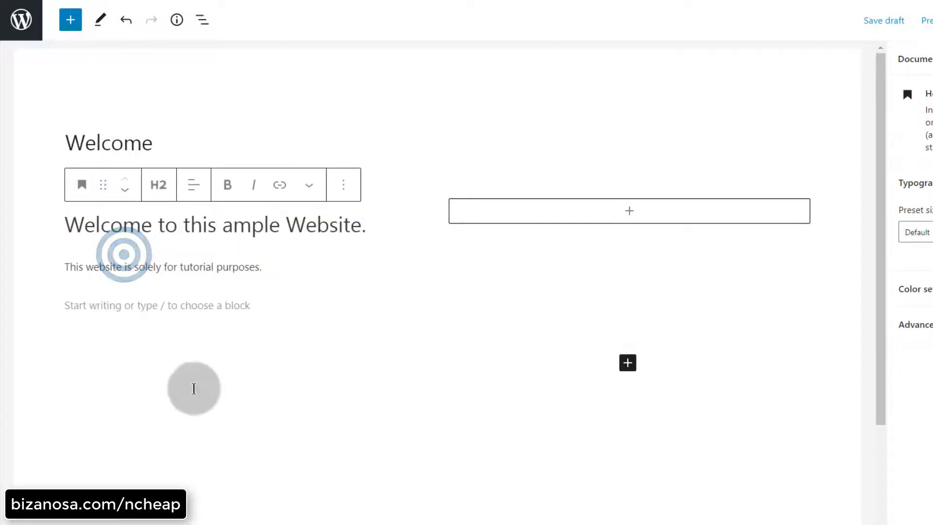
{"action": "left_click", "coordinate": [282, 266]}
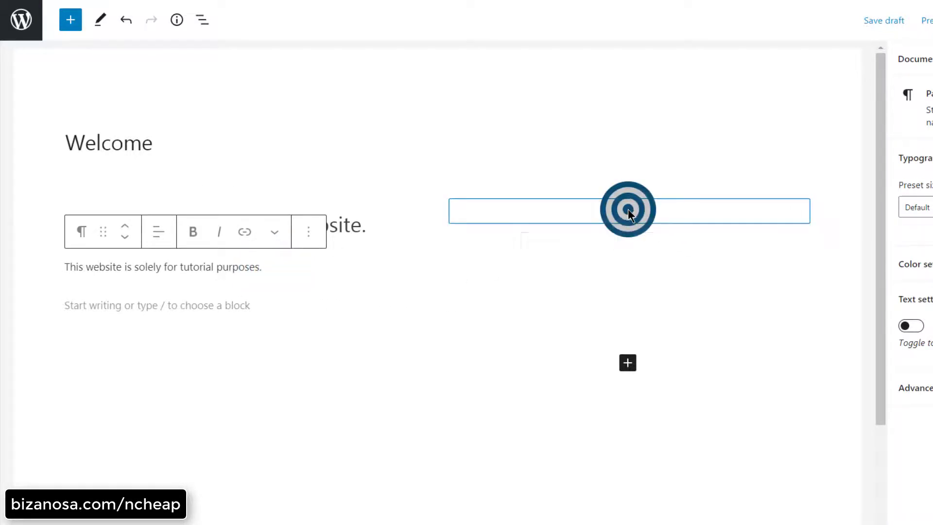
Add an Image block to the second column, upload the business man laptop photo, and insert it.
{"action": "left_click", "coordinate": [627, 209]}
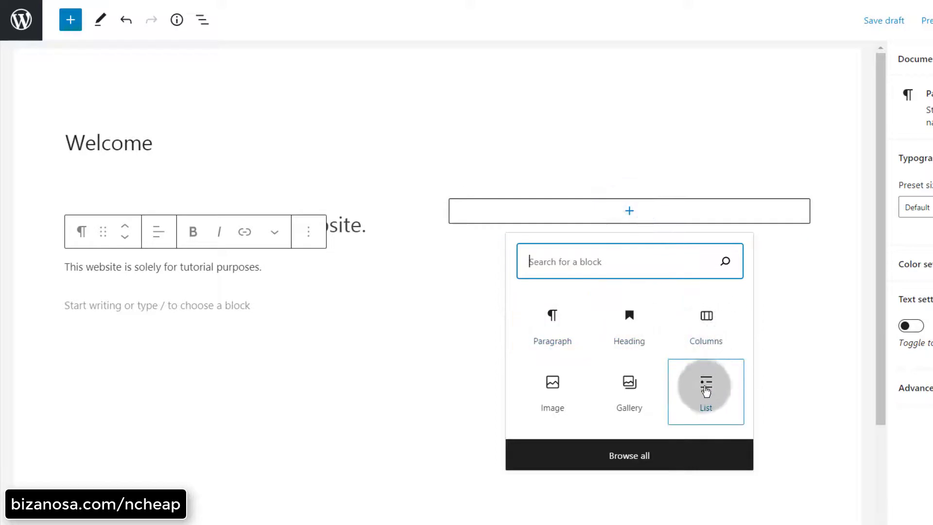
{"action": "left_click", "coordinate": [552, 383]}
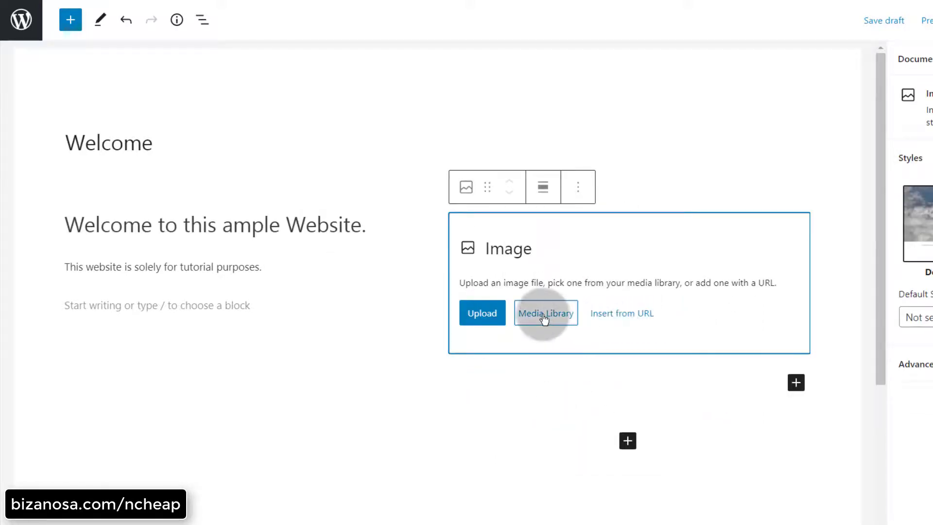
{"action": "left_click", "coordinate": [546, 313]}
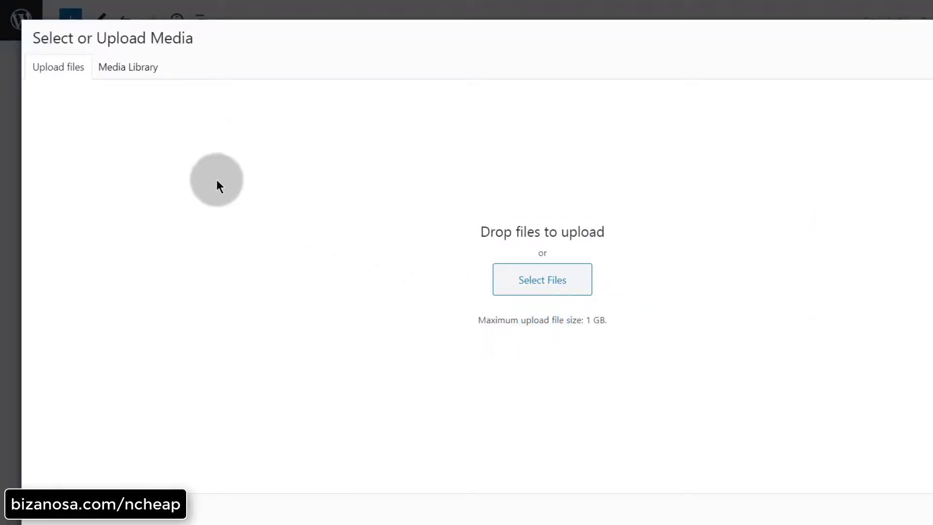
{"action": "left_click", "coordinate": [128, 68]}
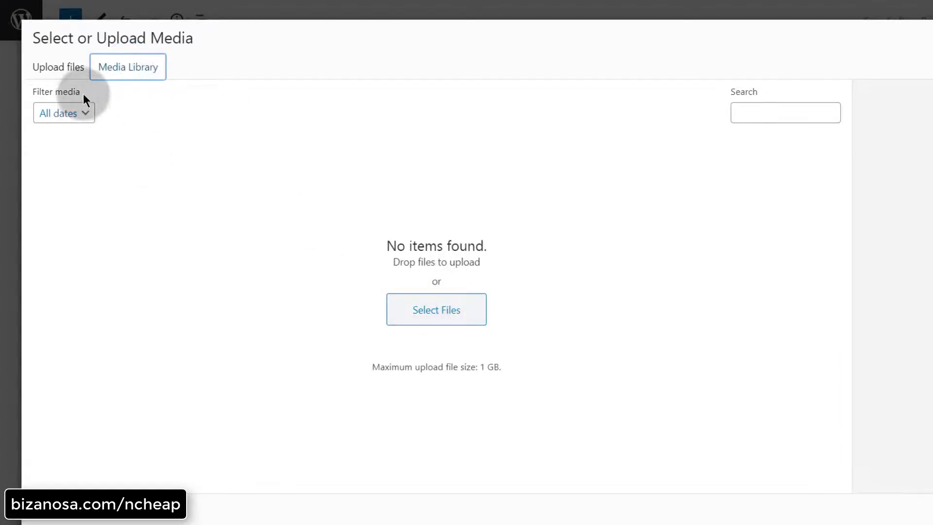
{"action": "left_click", "coordinate": [64, 72]}
{"action": "left_click", "coordinate": [537, 278]}
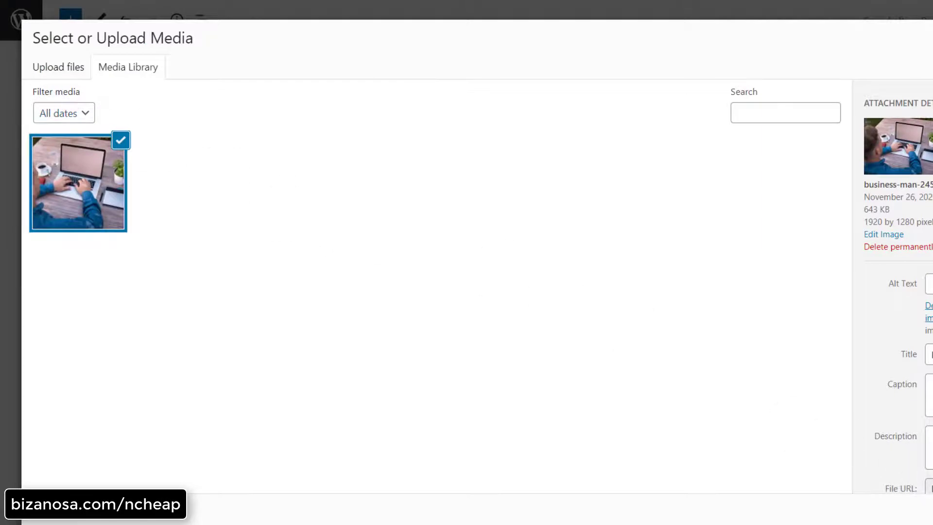
{"action": "key", "text": "Return"}
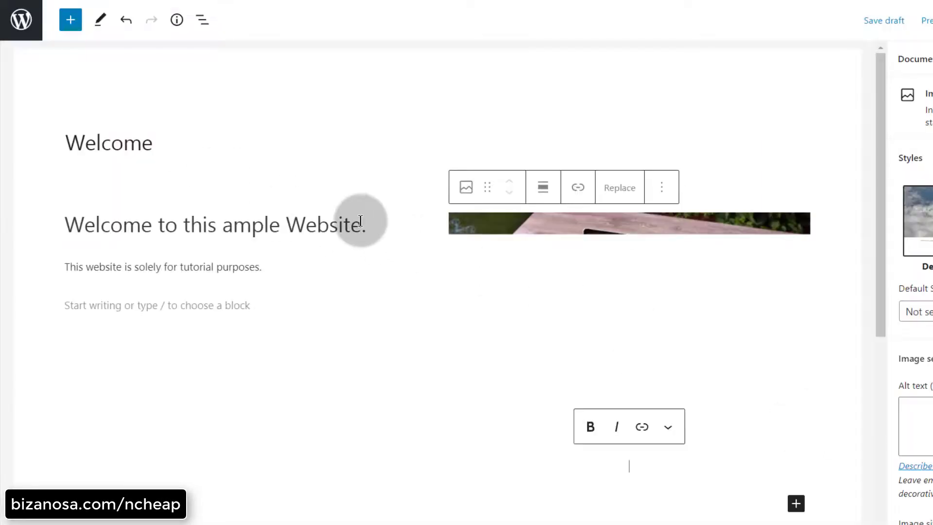
Insert a Buttons block below the tutorial paragraph in the first column and label the button "Visit Bizanosa.com".
{"action": "left_click", "coordinate": [245, 284]}
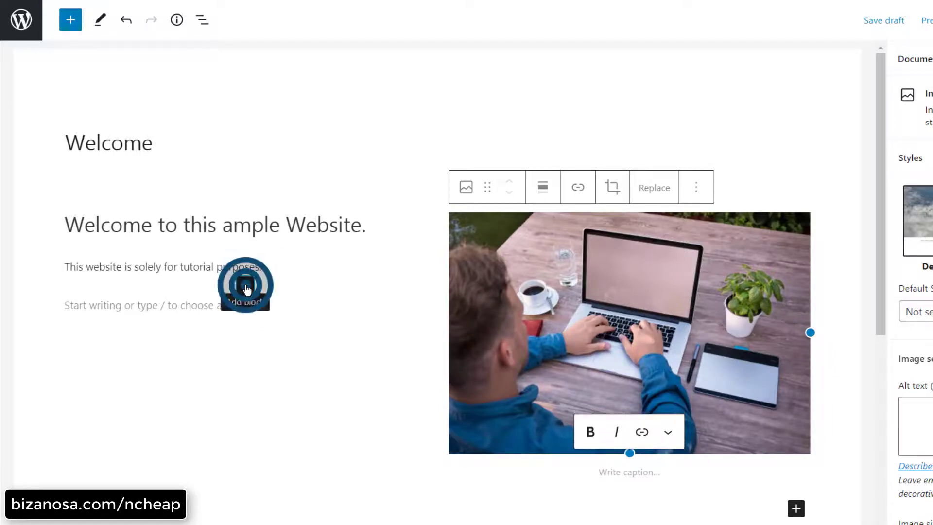
{"action": "left_click", "coordinate": [192, 333]}
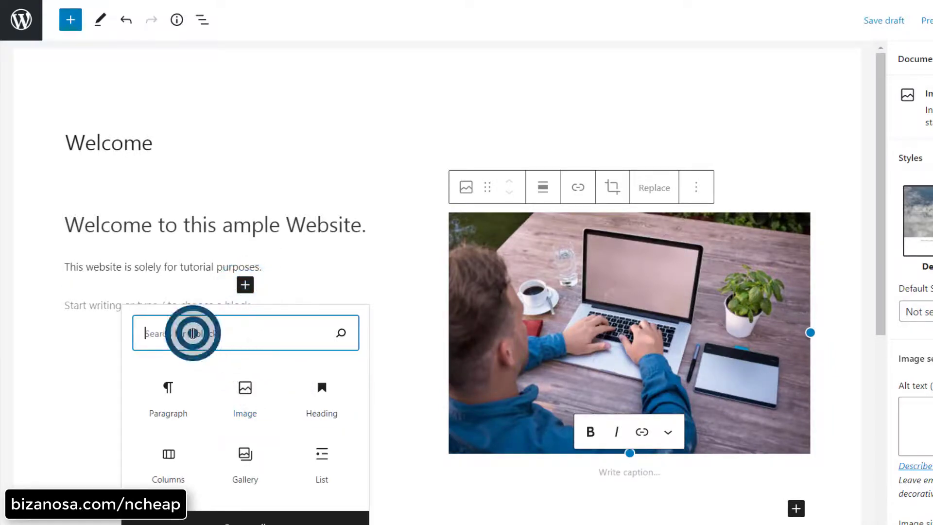
{"action": "type", "text": "butt"}
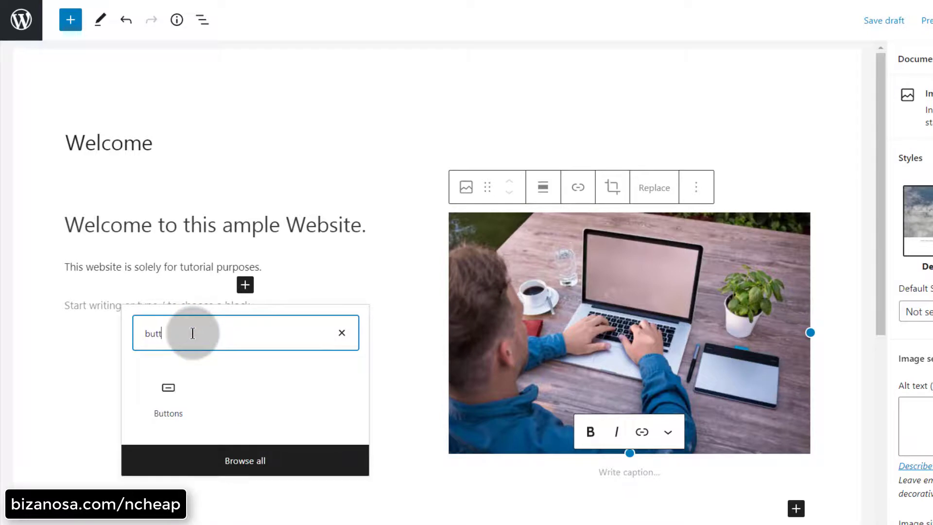
{"action": "left_click", "coordinate": [167, 386]}
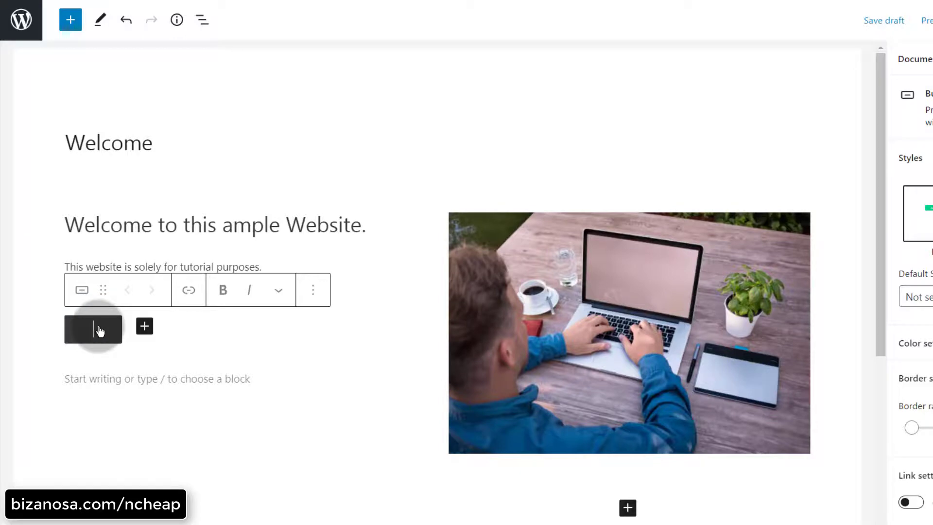
{"action": "type", "text": "C"}
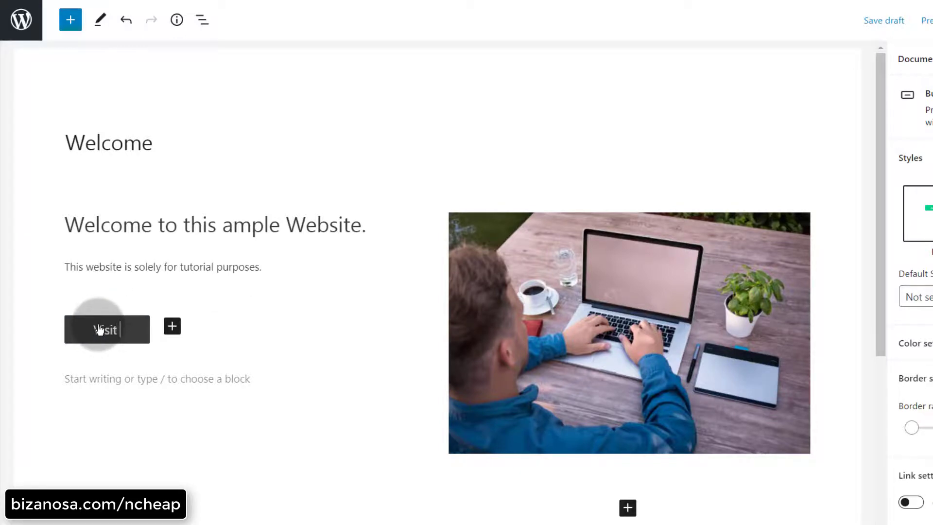
{"action": "type", "text": "isit Bizanosa"}
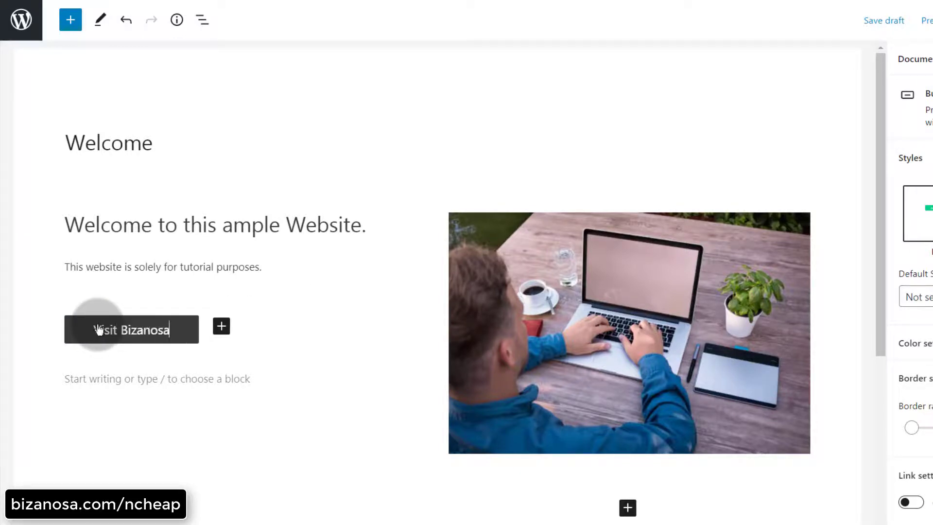
{"action": "type", "text": ".com"}
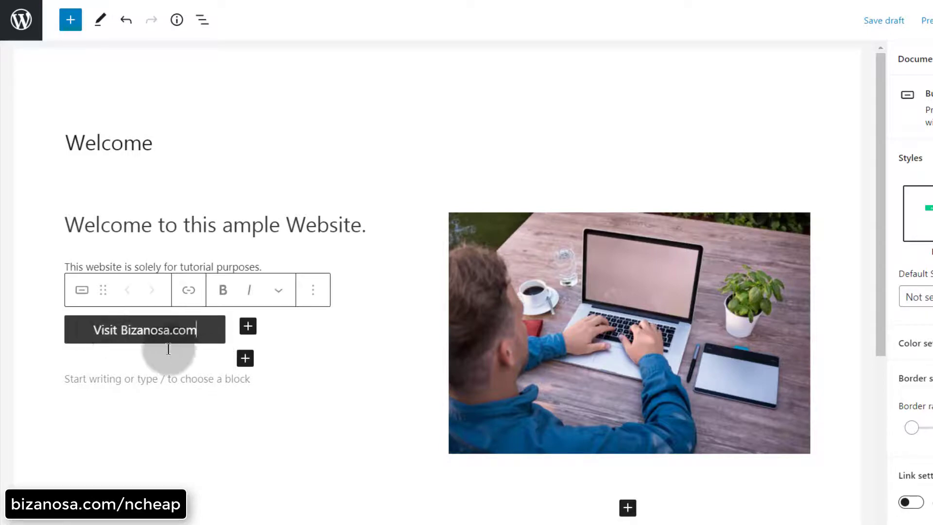
{"action": "left_click", "coordinate": [193, 292]}
{"action": "left_click", "coordinate": [163, 384]}
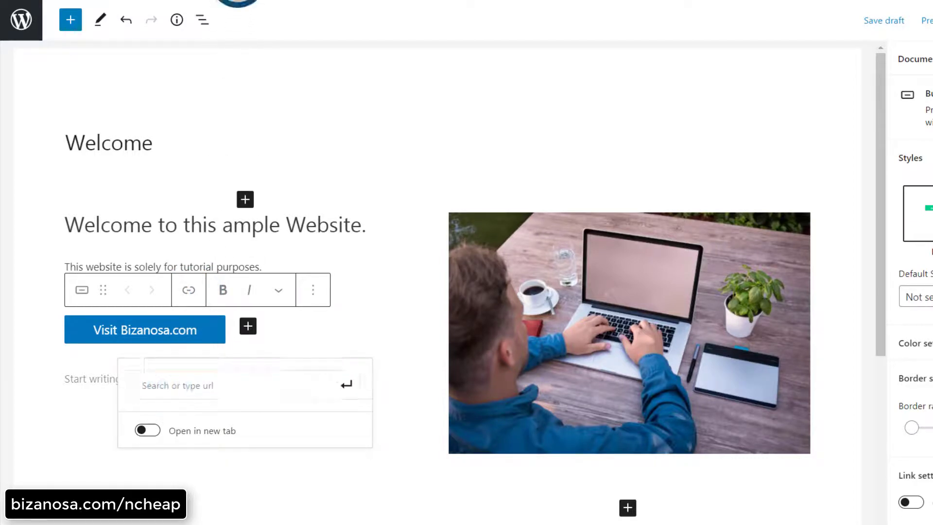
{"action": "left_click", "coordinate": [174, 380]}
{"action": "type", "text": "https:"}
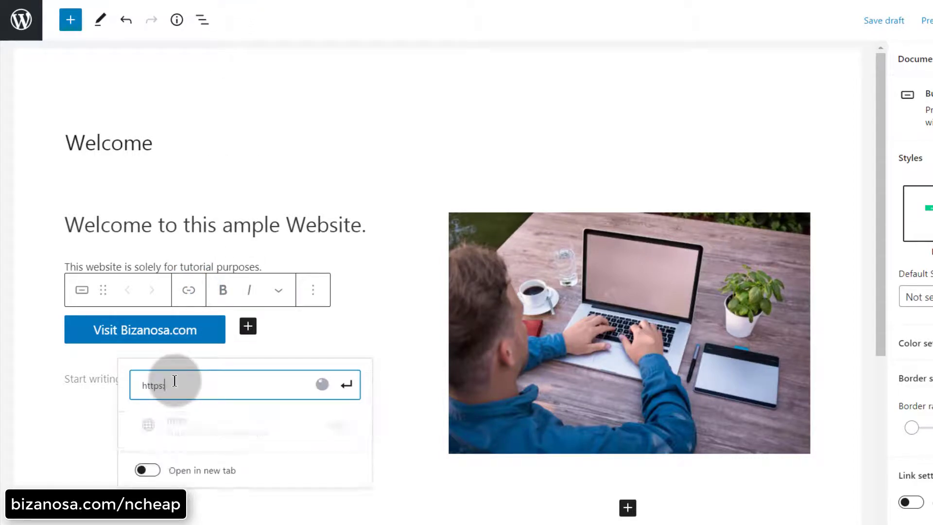
{"action": "type", "text": "//bizanosa.com"}
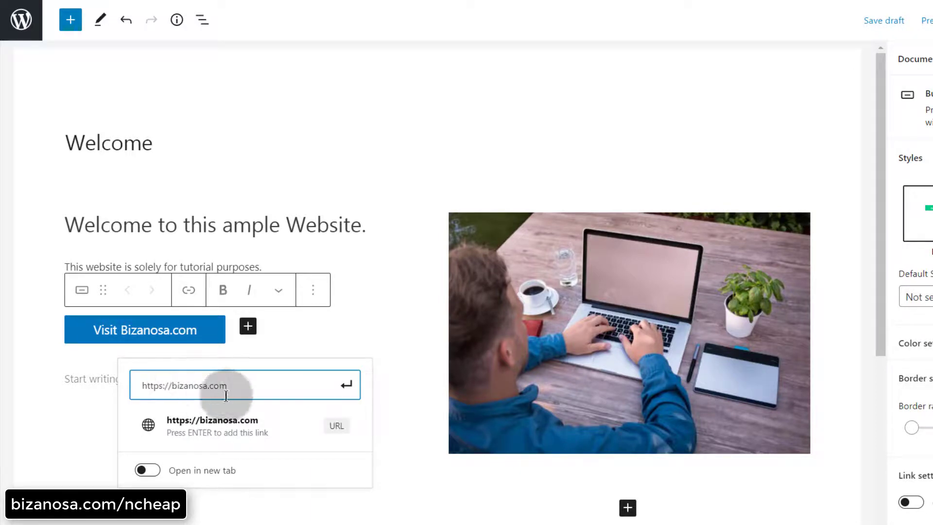
{"action": "left_click", "coordinate": [352, 384]}
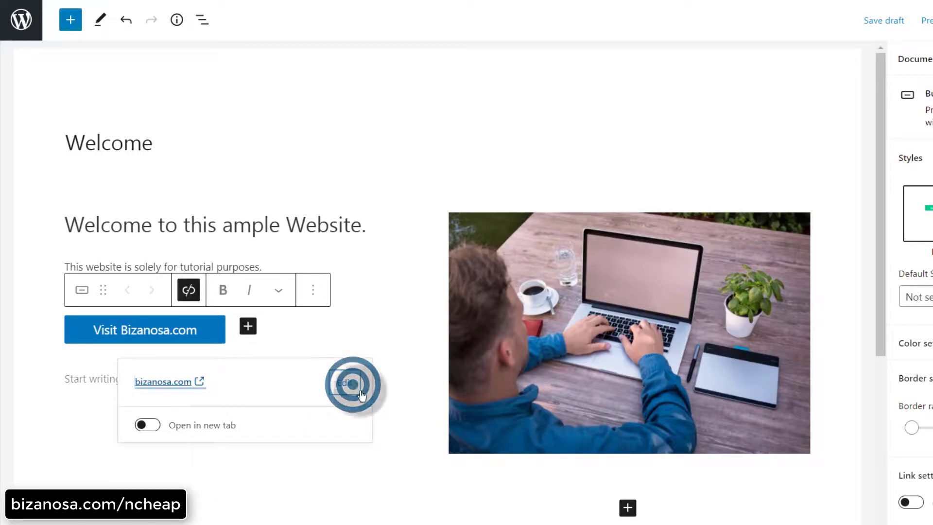
{"action": "left_click", "coordinate": [210, 447]}
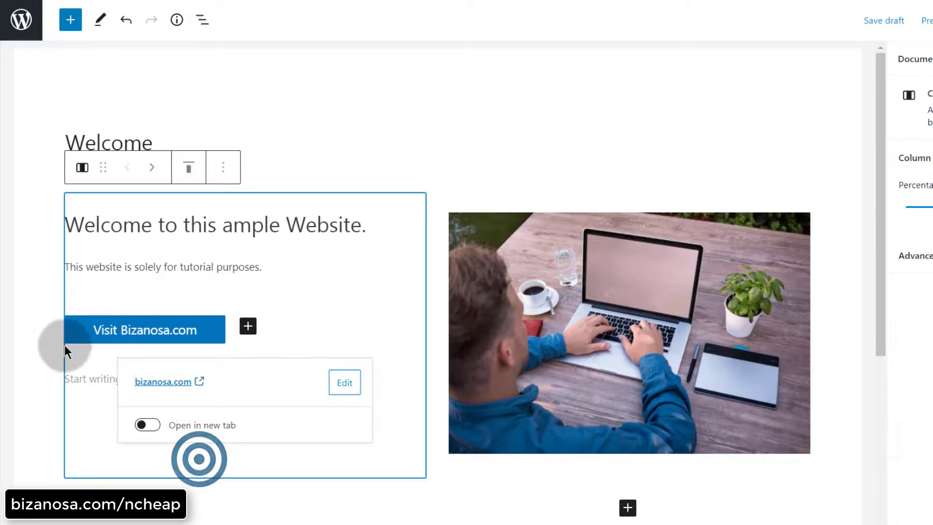
{"action": "left_click", "coordinate": [41, 323]}
{"action": "left_click", "coordinate": [147, 282]}
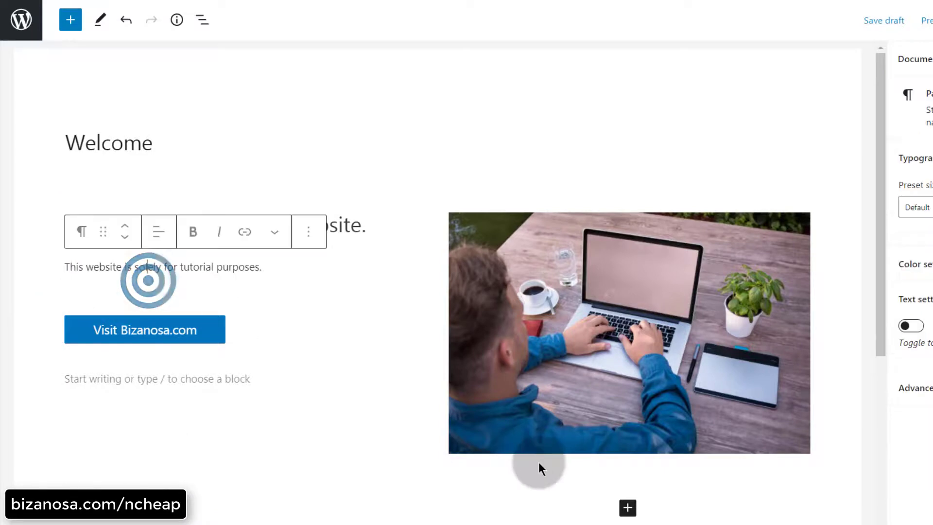
Review the Welcome page's layout in the editor and publish the page.
{"action": "scroll", "coordinate": [602, 320], "scroll_direction": "down", "scroll_amount": 5}
{"action": "scroll", "coordinate": [606, 324], "scroll_direction": "up", "scroll_amount": 5}
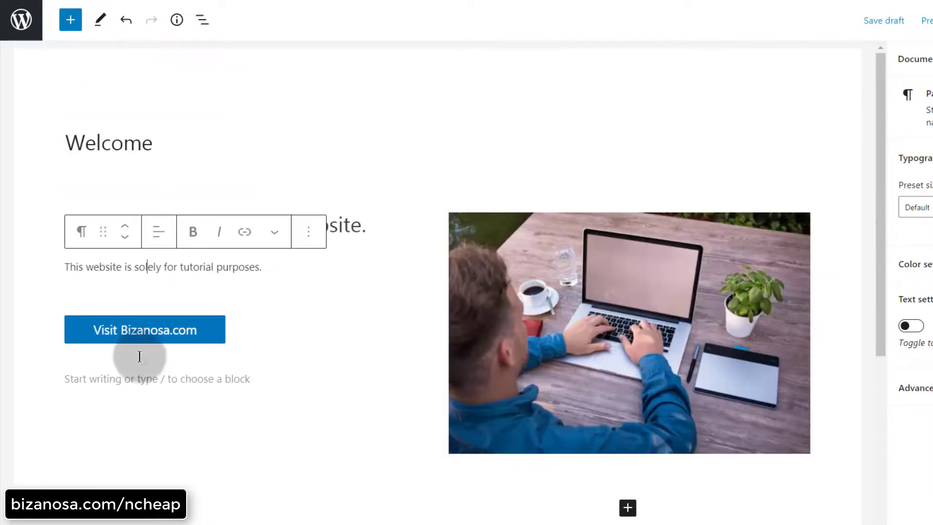
{"action": "scroll", "coordinate": [604, 453], "scroll_direction": "down", "scroll_amount": 4}
{"action": "scroll", "coordinate": [619, 374], "scroll_direction": "up", "scroll_amount": 4}
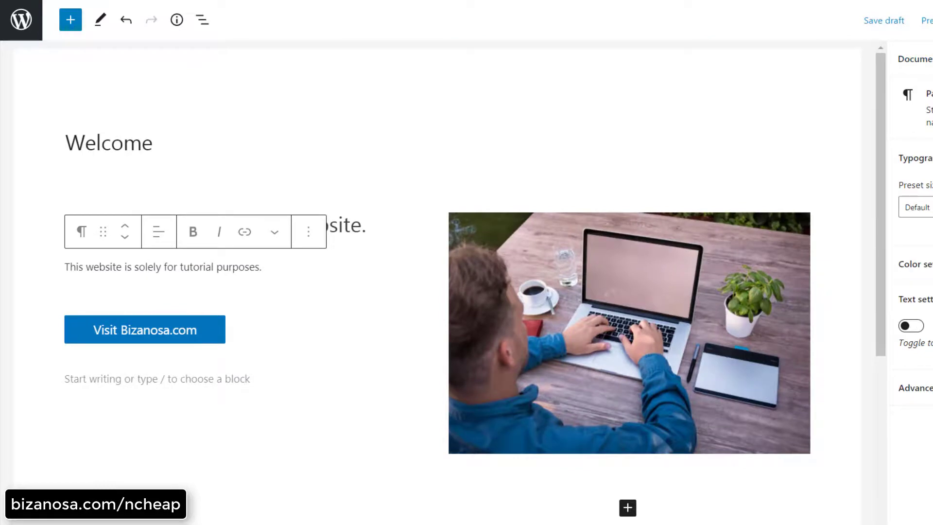
{"action": "left_click", "coordinate": [929, 20]}
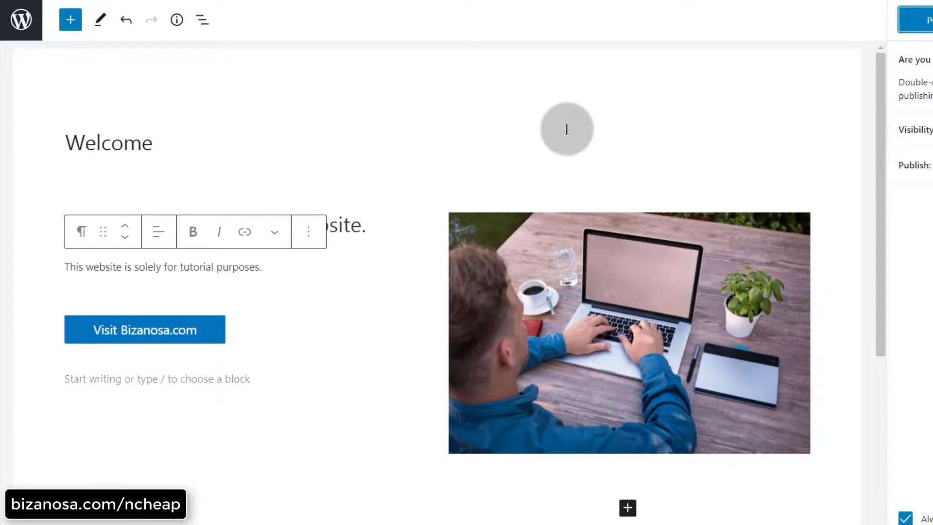
{"action": "left_click", "coordinate": [928, 20]}
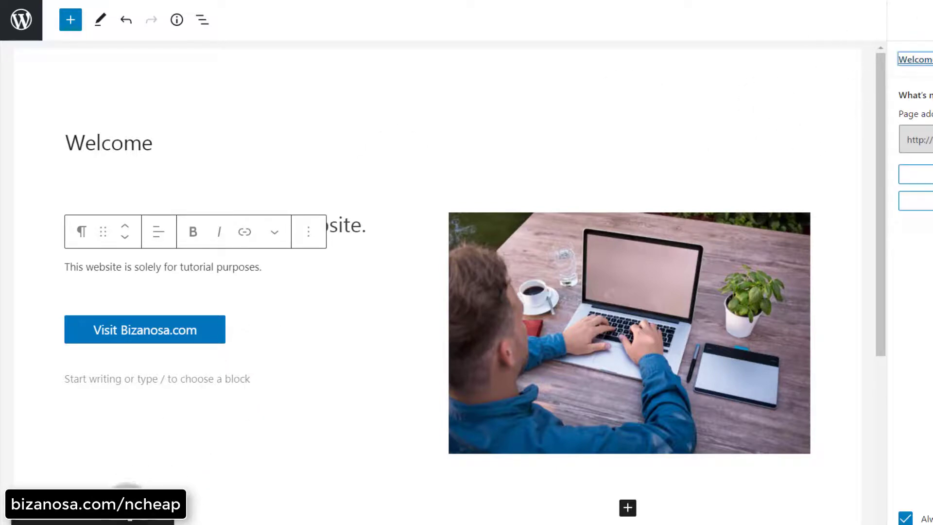
Open the published Welcome page in a new browser tab and examine its layout.
{"action": "right_click", "coordinate": [129, 490]}
{"action": "left_click", "coordinate": [194, 150]}
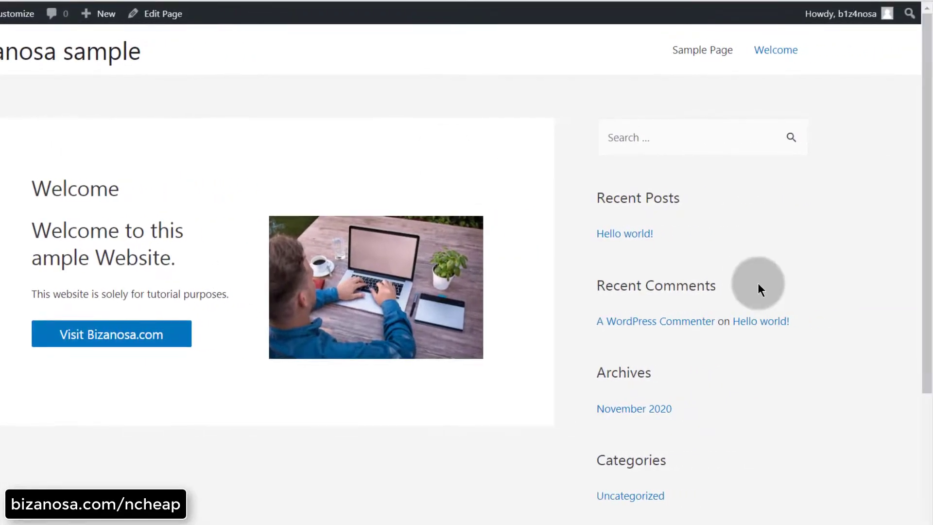
{"action": "scroll", "coordinate": [719, 301], "scroll_direction": "down", "scroll_amount": 5}
{"action": "scroll", "coordinate": [691, 308], "scroll_direction": "up", "scroll_amount": 5}
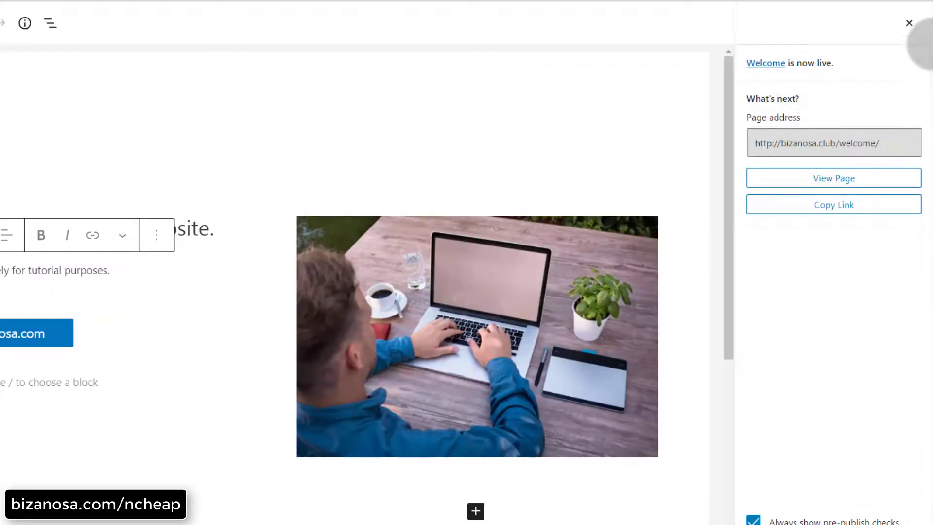
Set the Welcome page's sidebar to No Sidebar in its Astra Settings and update the page.
{"action": "left_click", "coordinate": [914, 29]}
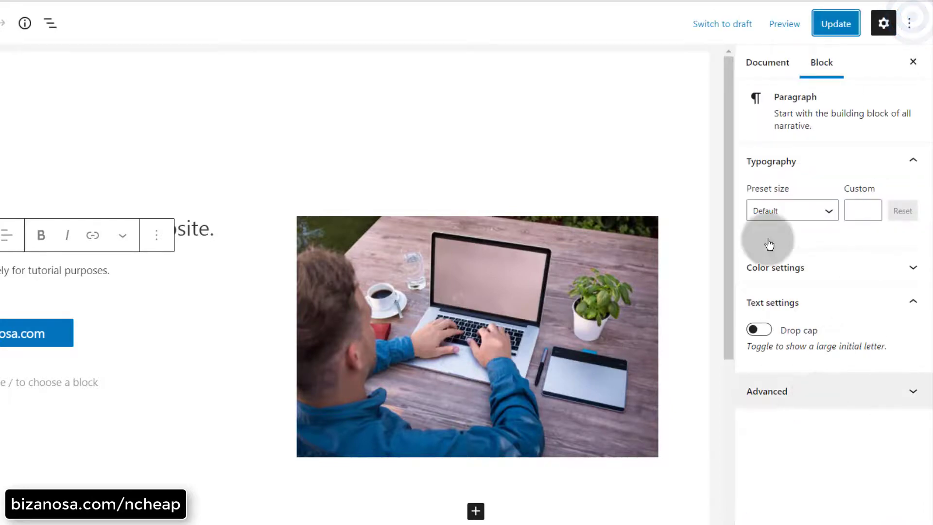
{"action": "left_click", "coordinate": [776, 66]}
{"action": "scroll", "coordinate": [811, 461], "scroll_direction": "down", "scroll_amount": 3}
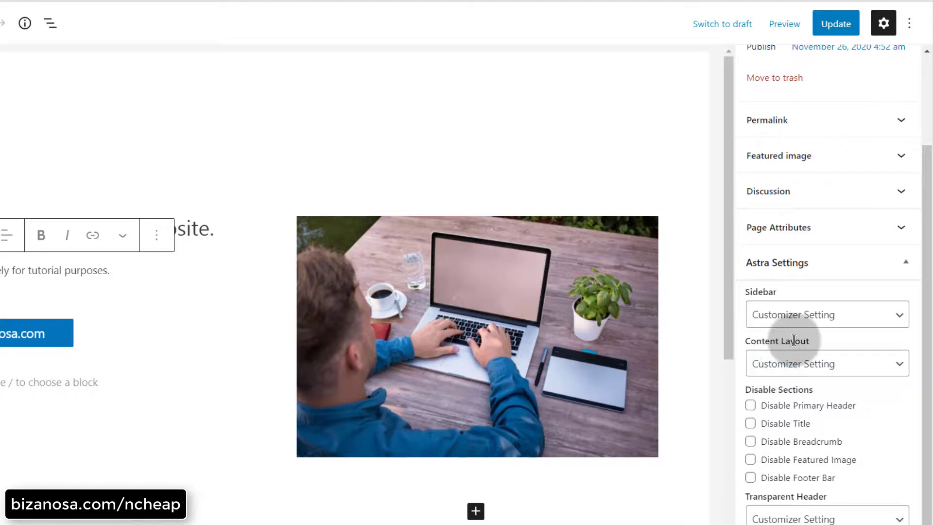
{"action": "left_click", "coordinate": [781, 315]}
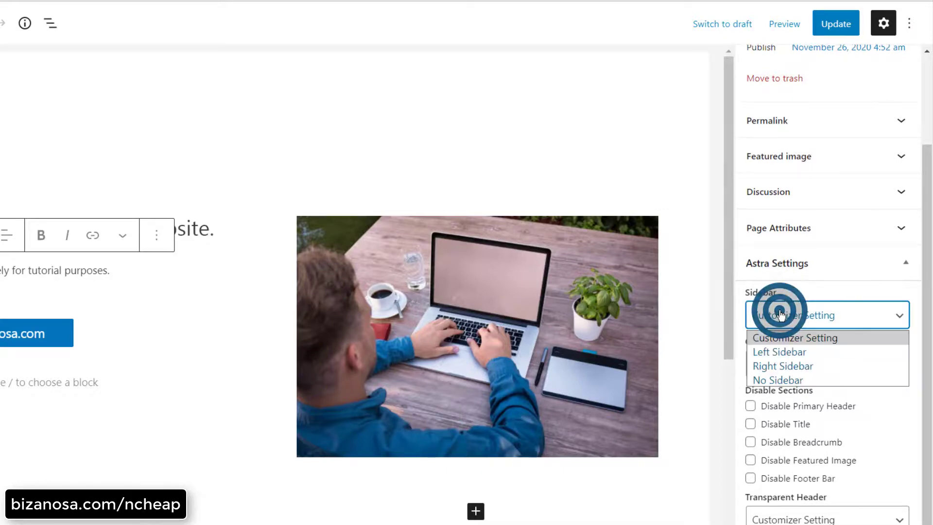
{"action": "left_click", "coordinate": [778, 378]}
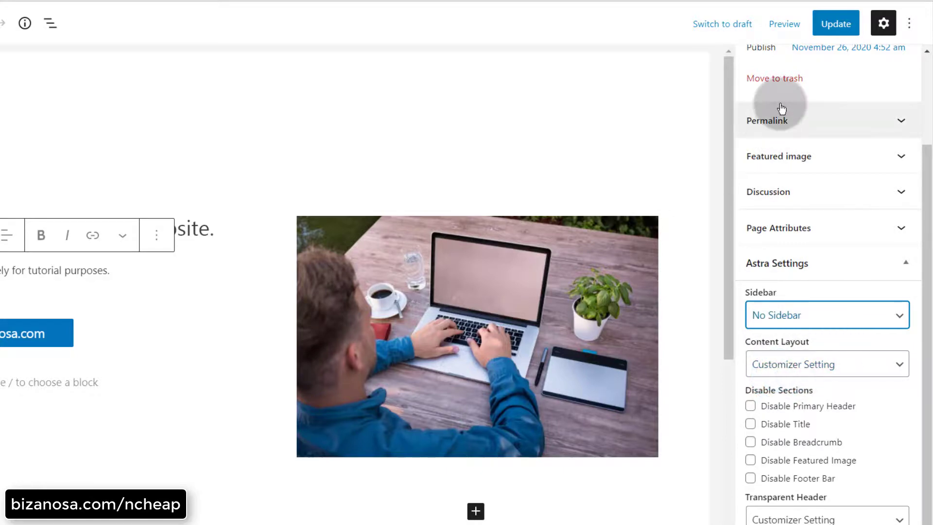
{"action": "left_click", "coordinate": [833, 23]}
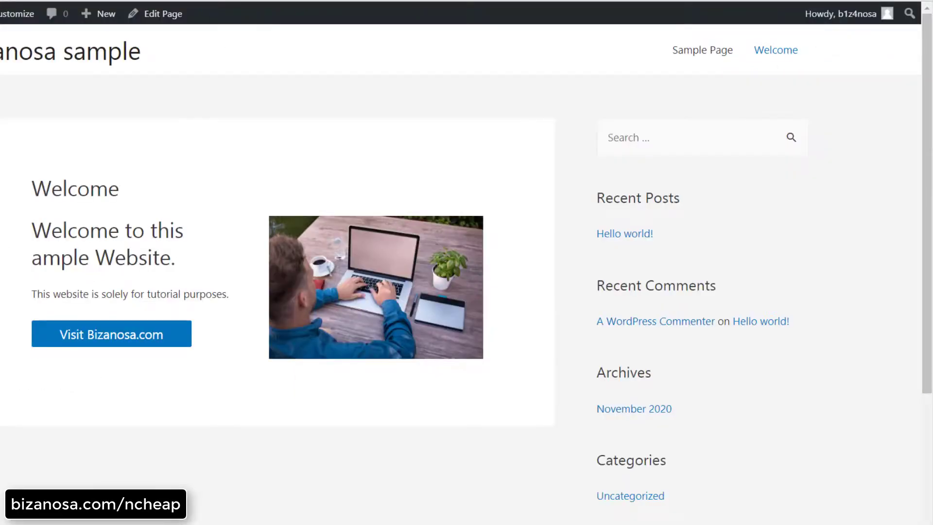
Reload the live Welcome page and examine its layout down to the footer.
{"action": "key", "text": "F5"}
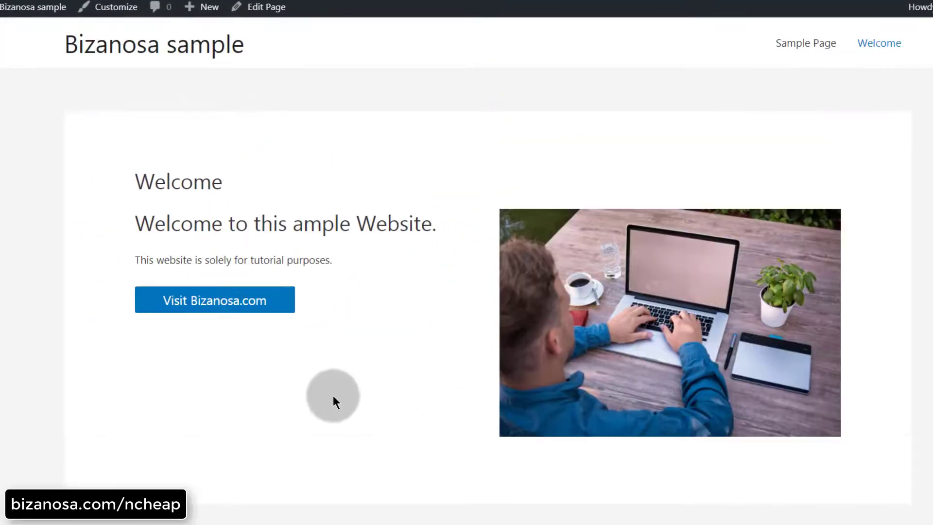
{"action": "scroll", "coordinate": [333, 395], "scroll_direction": "down", "scroll_amount": 1}
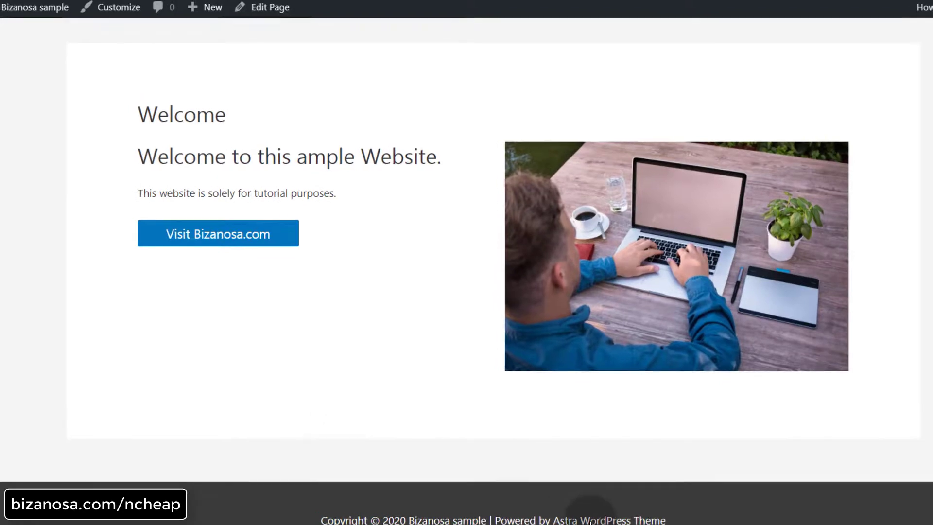
{"action": "scroll", "coordinate": [374, 486], "scroll_direction": "up", "scroll_amount": 3}
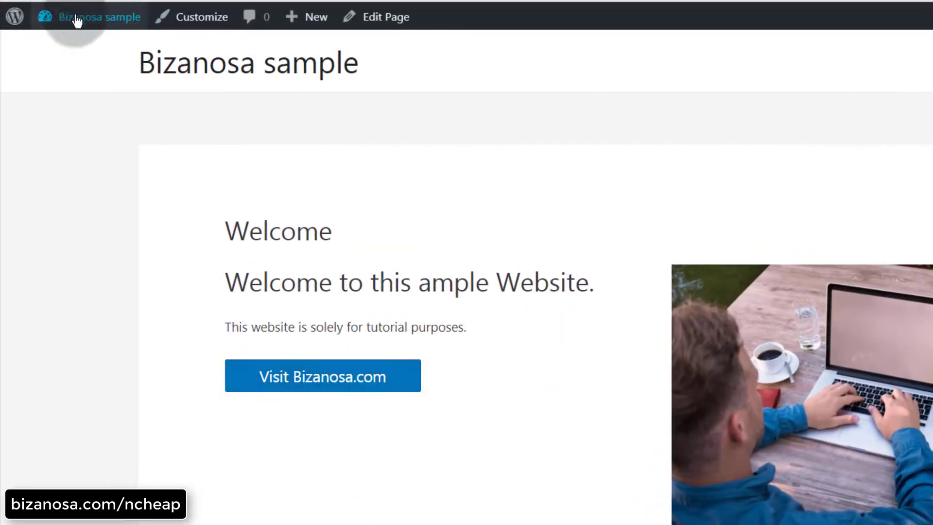
Go to the site's menu management and create a menu named "main menu".
{"action": "mouse_move", "coordinate": [89, 22]}
{"action": "left_click", "coordinate": [62, 115]}
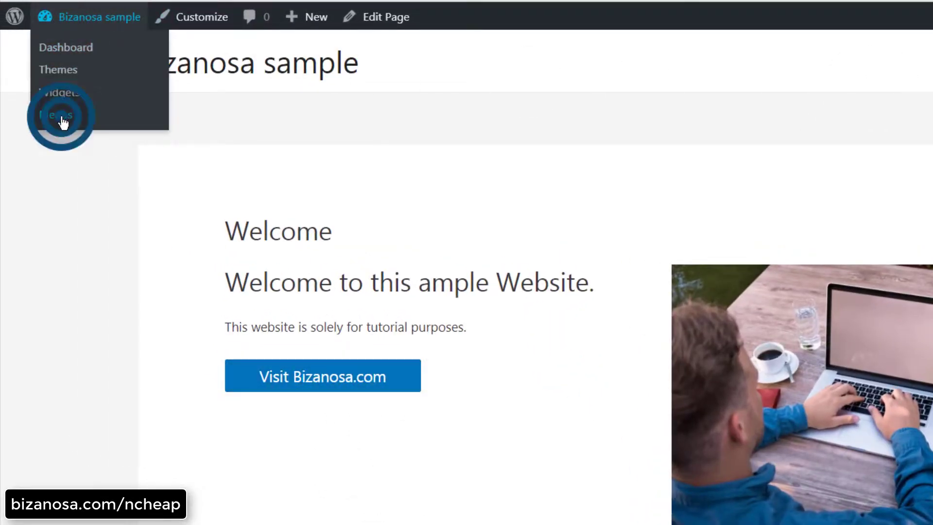
{"action": "left_click", "coordinate": [871, 80]}
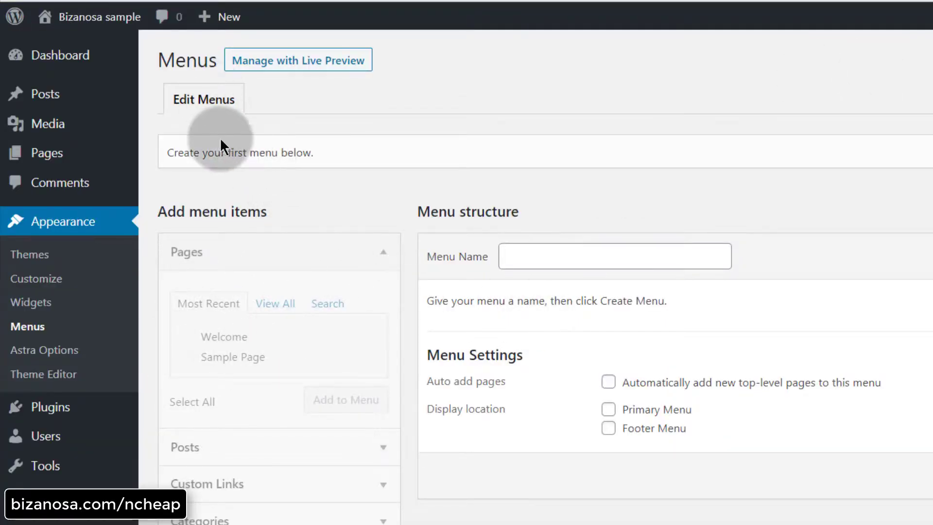
{"action": "left_click", "coordinate": [286, 151]}
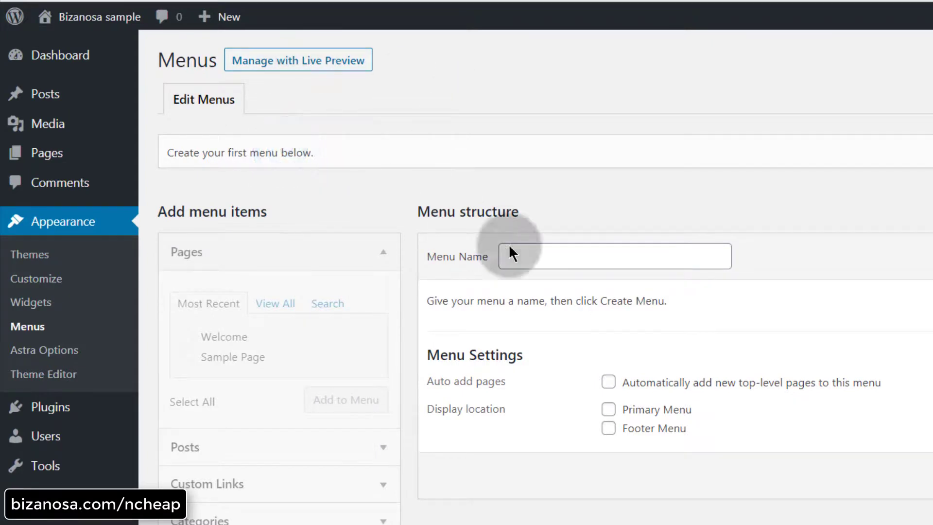
{"action": "left_click", "coordinate": [529, 256]}
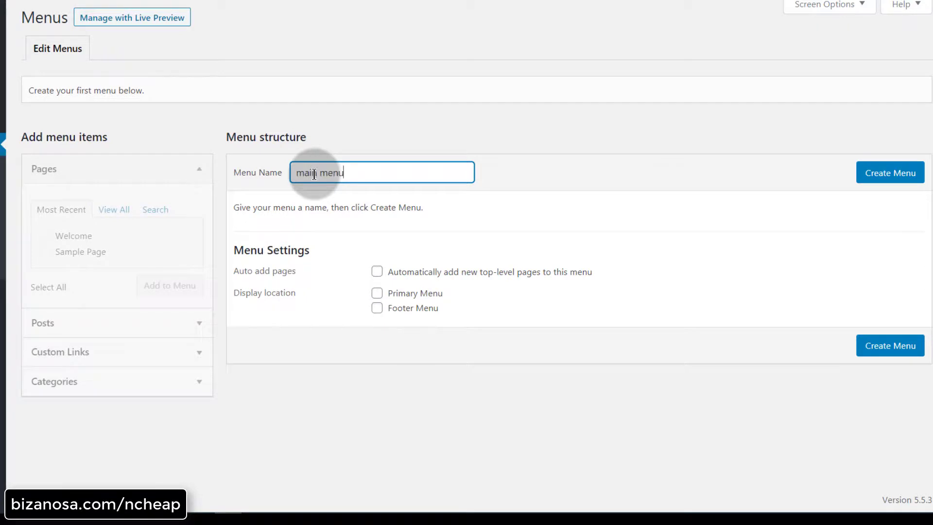
{"action": "left_click", "coordinate": [890, 172]}
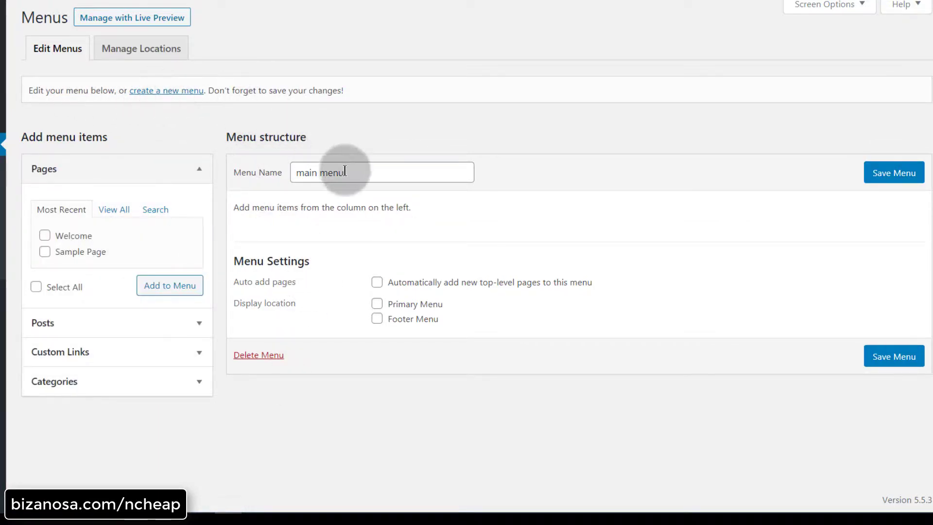
Add the Welcome page to the main menu and change its navigation label to "Home".
{"action": "left_click", "coordinate": [45, 236]}
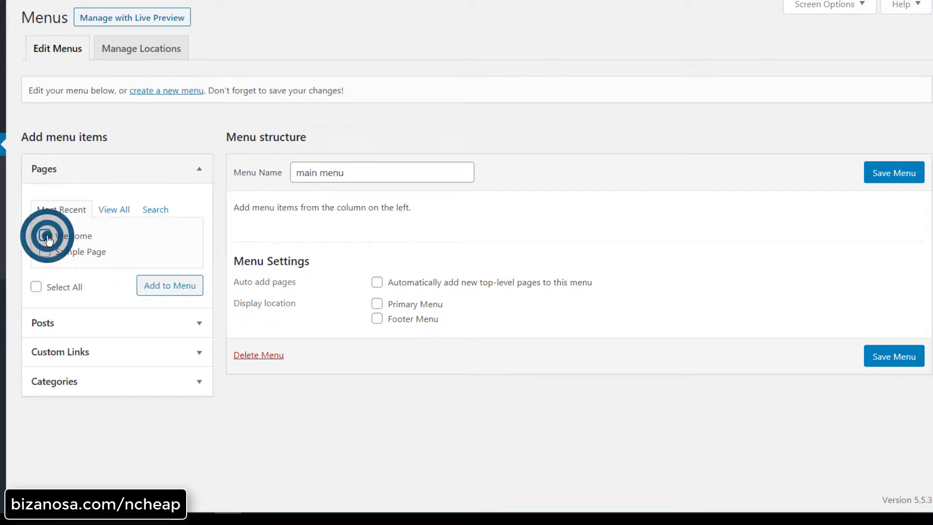
{"action": "left_click", "coordinate": [166, 290]}
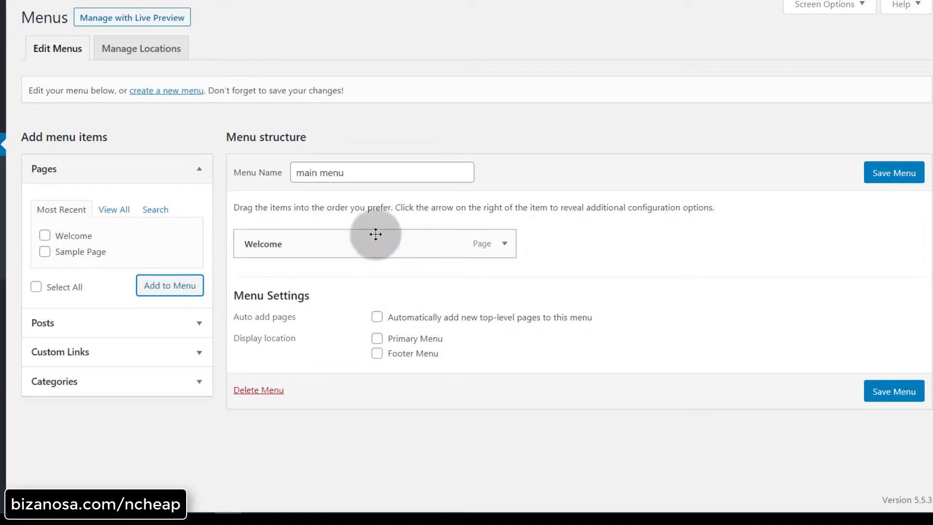
{"action": "left_click", "coordinate": [503, 244]}
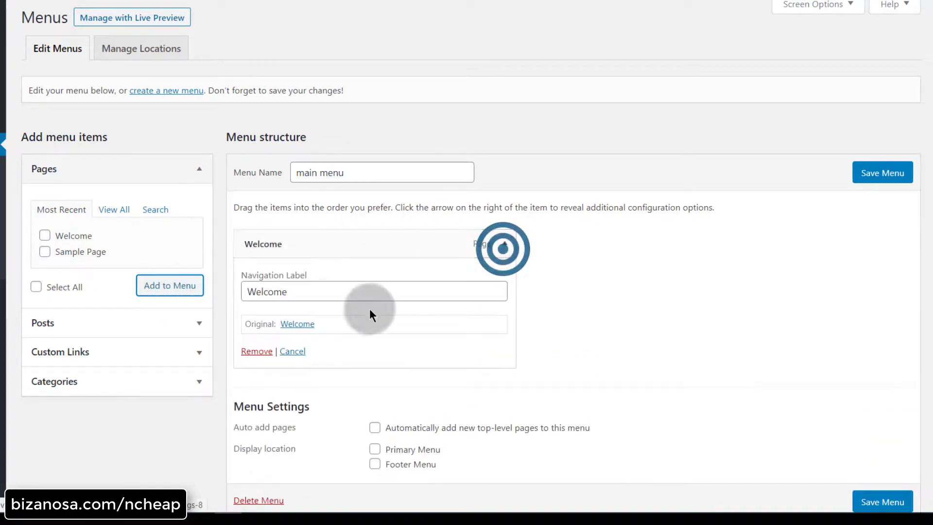
{"action": "left_click_drag", "start_coordinate": [292, 297], "coordinate": [240, 298]}
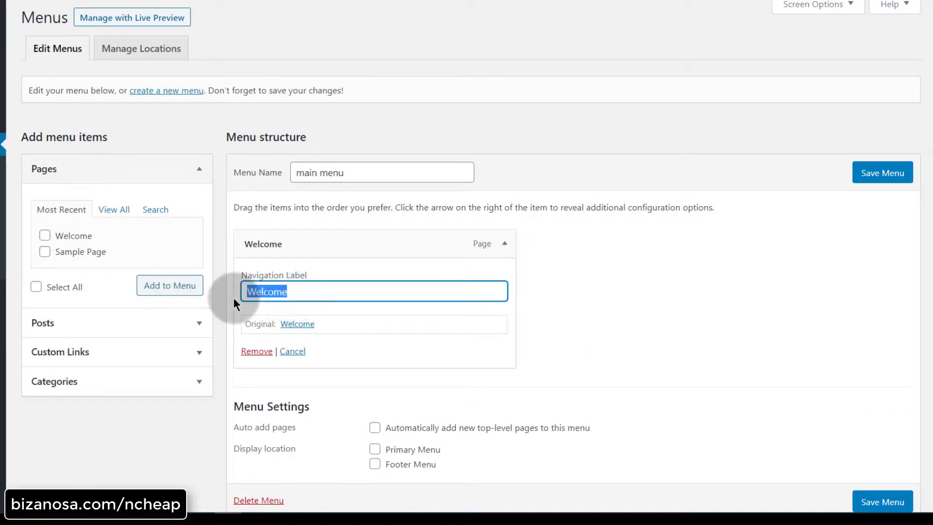
{"action": "type", "text": "Home"}
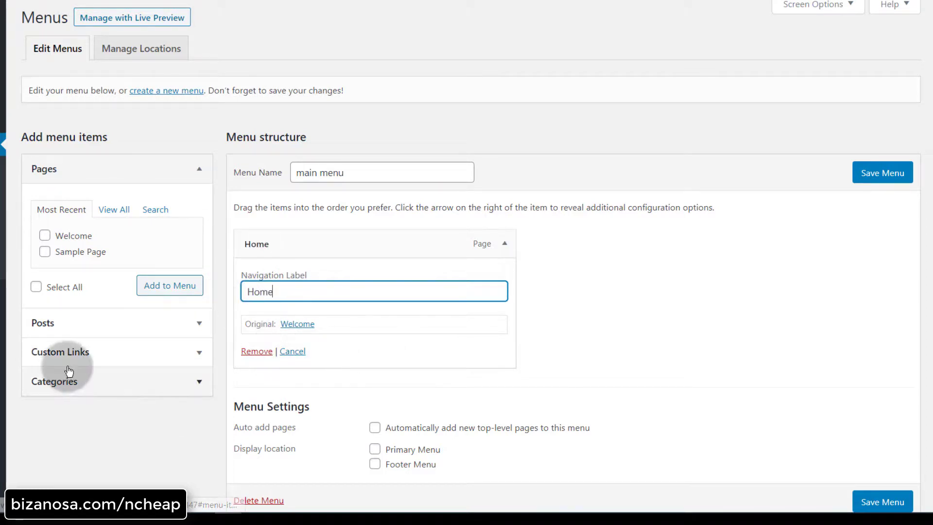
{"action": "left_click", "coordinate": [122, 357]}
{"action": "left_click", "coordinate": [144, 274]}
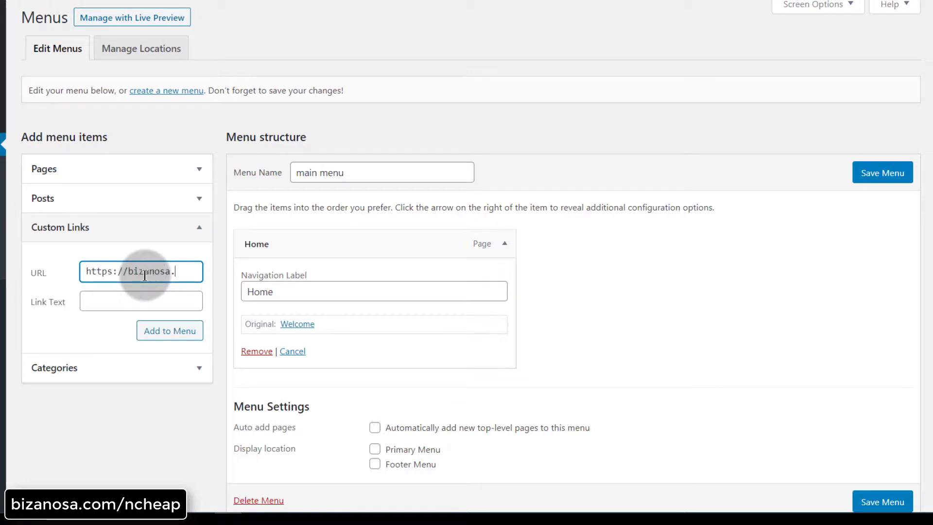
{"action": "left_click", "coordinate": [98, 304]}
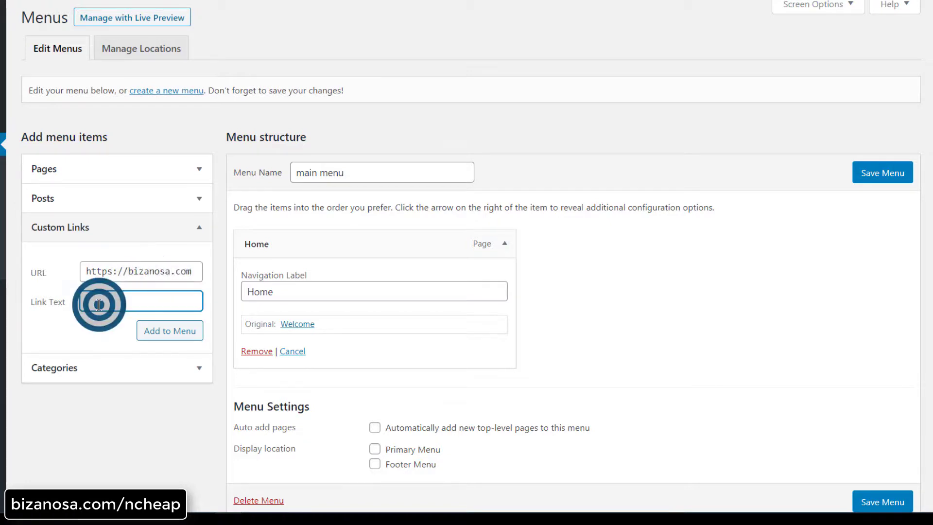
{"action": "type", "text": "Bizanos"}
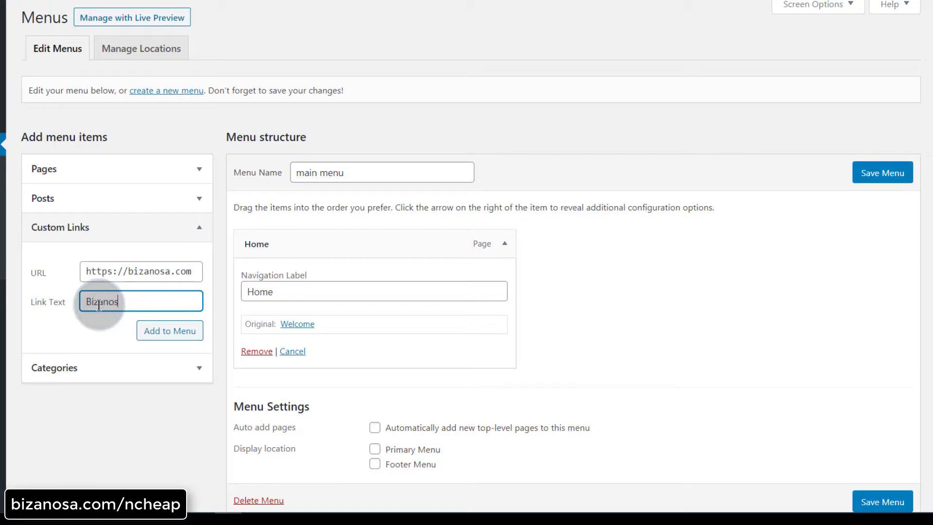
{"action": "type", "text": "a.com"}
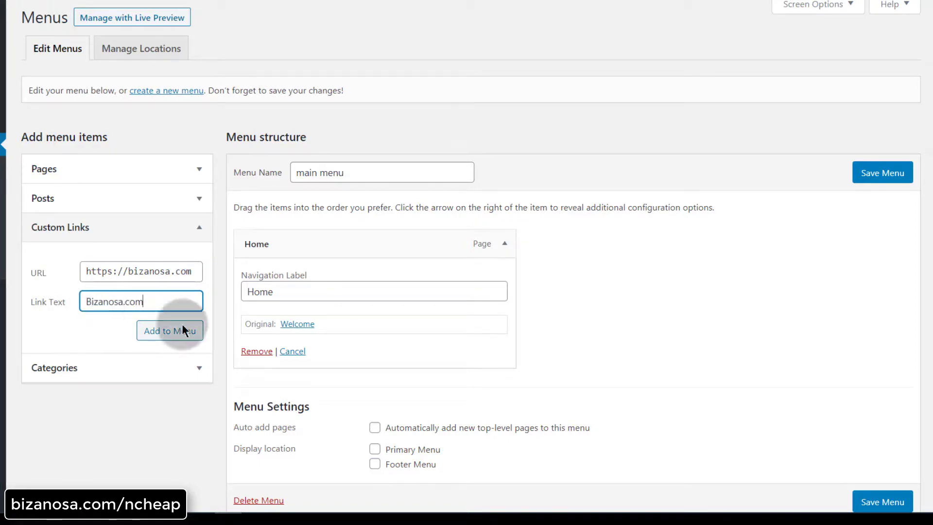
{"action": "left_click", "coordinate": [164, 331]}
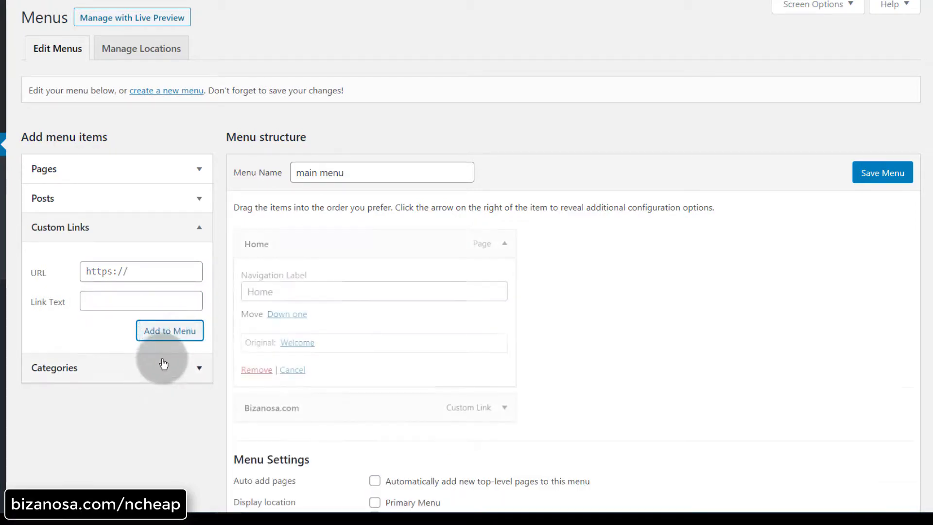
Save the main menu and open the live Welcome page in a new tab from the site's list of pages.
{"action": "scroll", "coordinate": [333, 348], "scroll_direction": "down", "scroll_amount": 2}
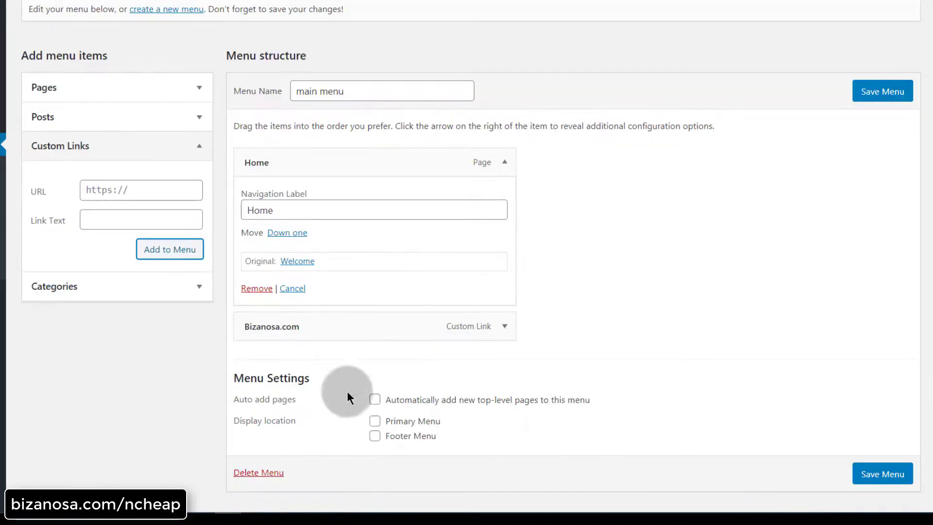
{"action": "left_click", "coordinate": [871, 95]}
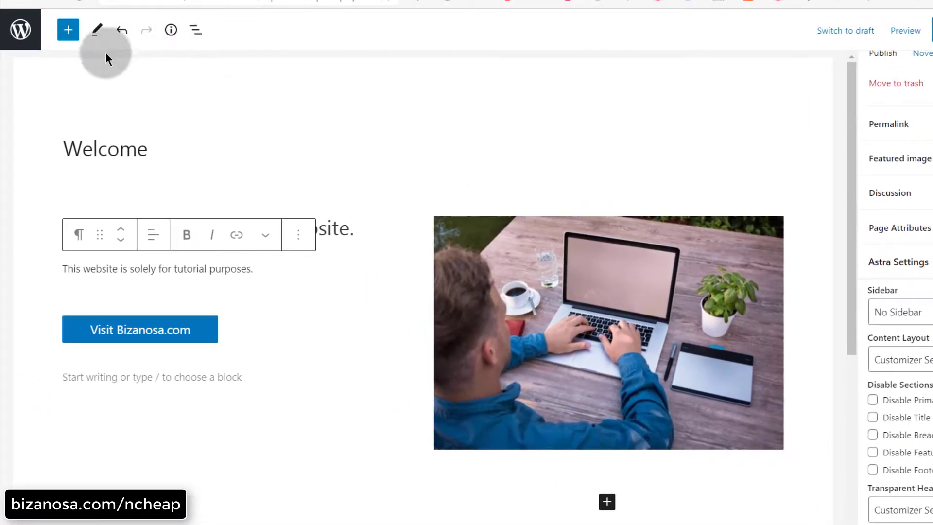
{"action": "left_click", "coordinate": [30, 39]}
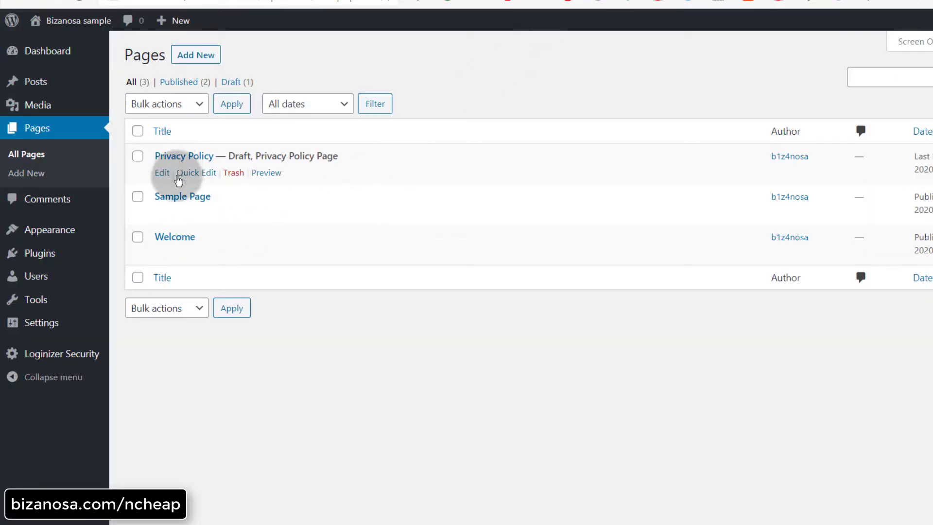
{"action": "mouse_move", "coordinate": [170, 238]}
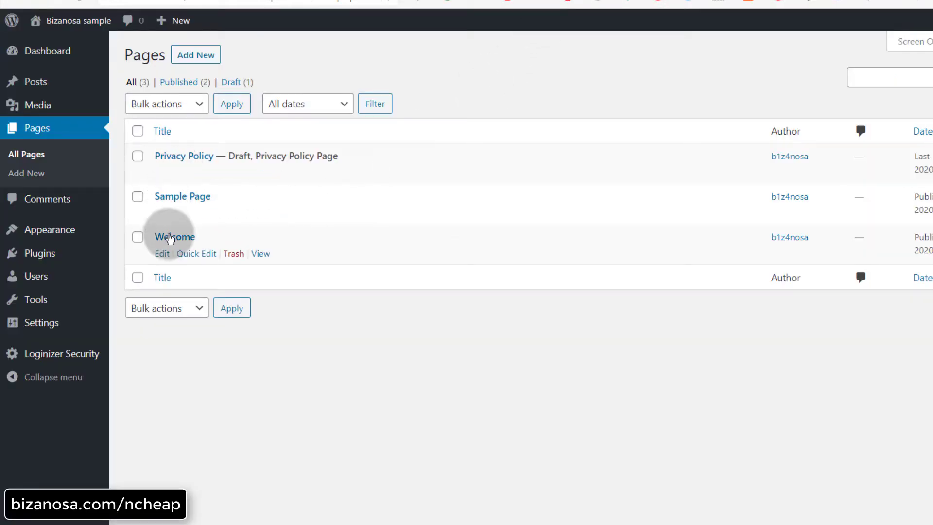
{"action": "right_click", "coordinate": [261, 253]}
{"action": "left_click", "coordinate": [301, 200]}
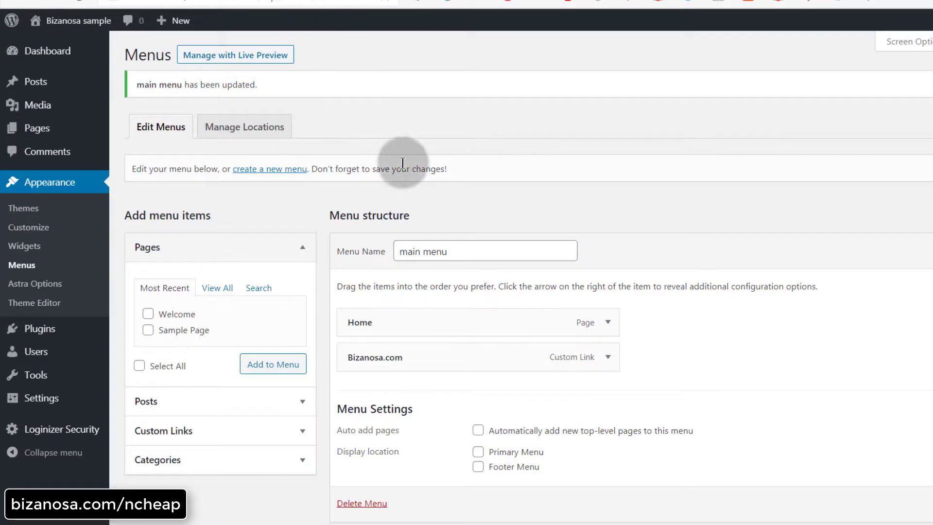
Assign the main menu to the Primary Menu display location, save it, and test its Home link on the live page.
{"action": "scroll", "coordinate": [418, 437], "scroll_direction": "down", "scroll_amount": 1}
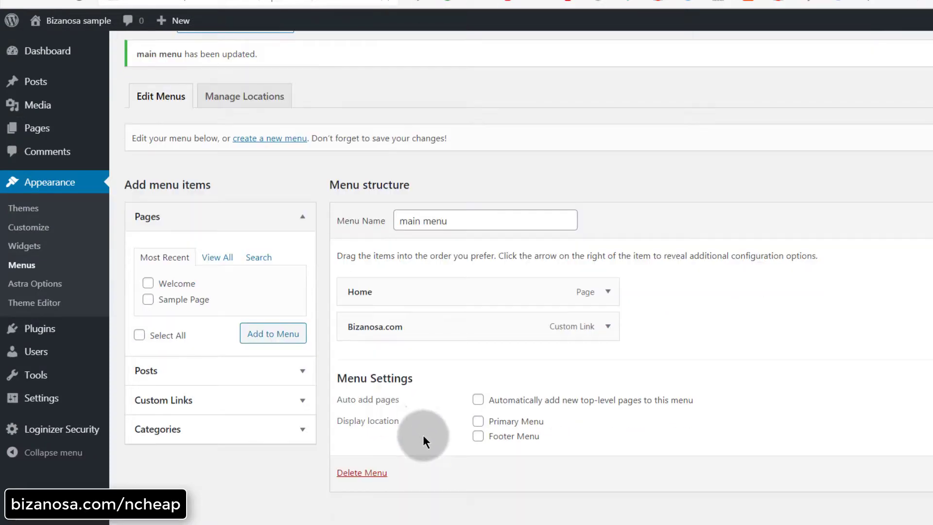
{"action": "left_click", "coordinate": [478, 421]}
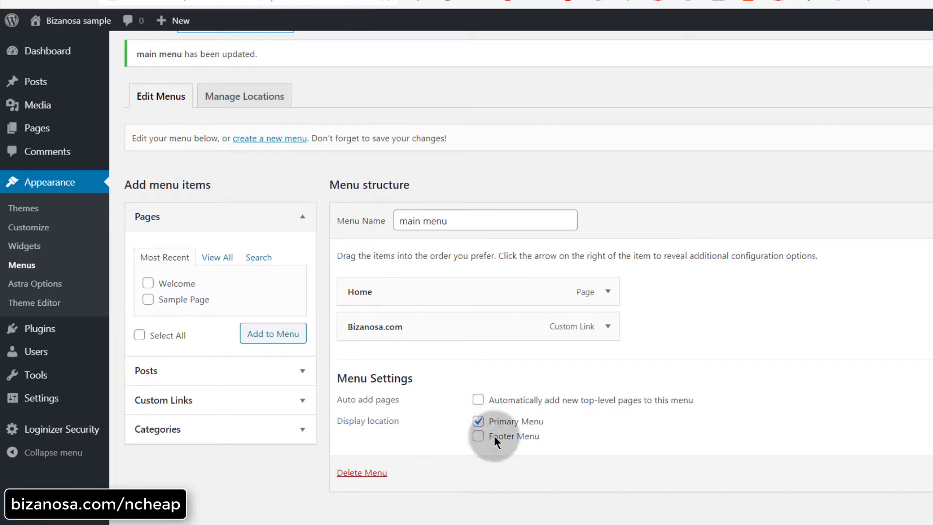
{"action": "scroll", "coordinate": [589, 21], "scroll_direction": "up", "scroll_amount": 1}
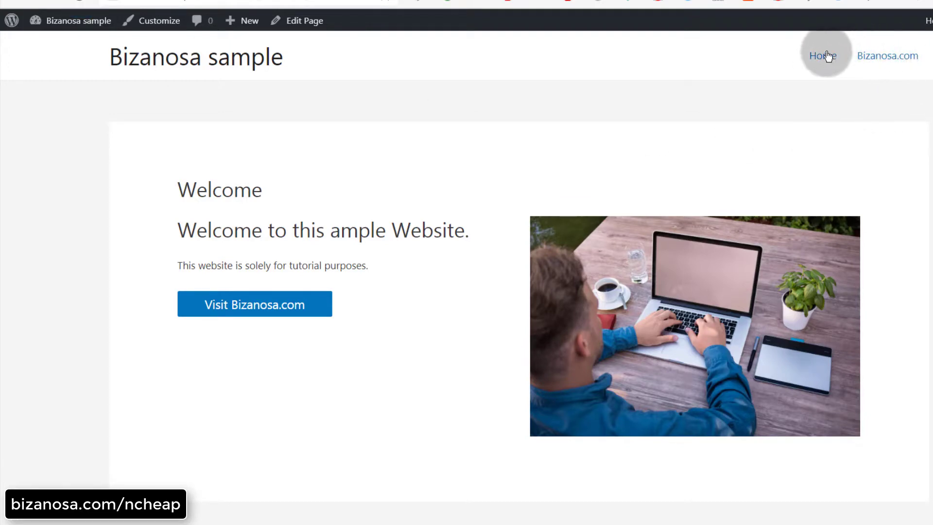
{"action": "left_click", "coordinate": [827, 56]}
{"action": "key", "text": "ctrl+Tab"}
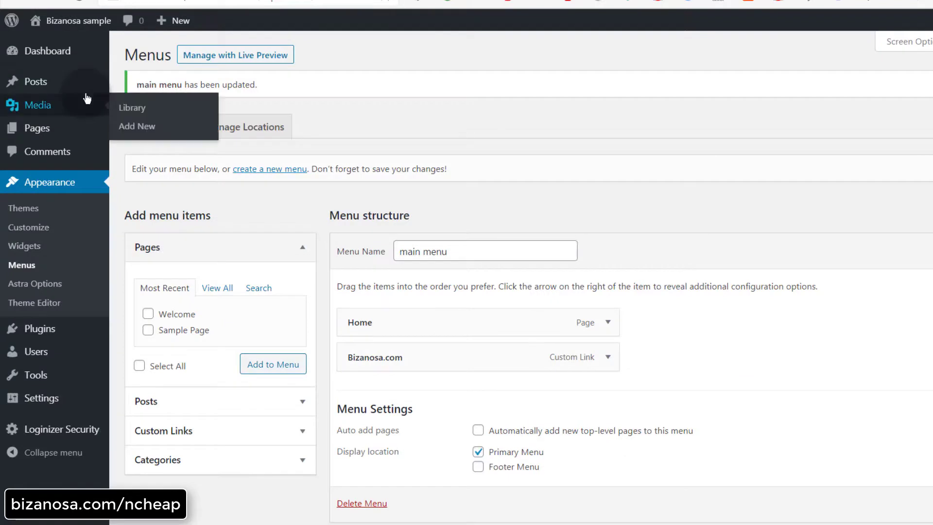
Set the site's permalink structure to Post name and save the permalink settings.
{"action": "scroll", "coordinate": [26, 349], "scroll_direction": "down", "scroll_amount": 1}
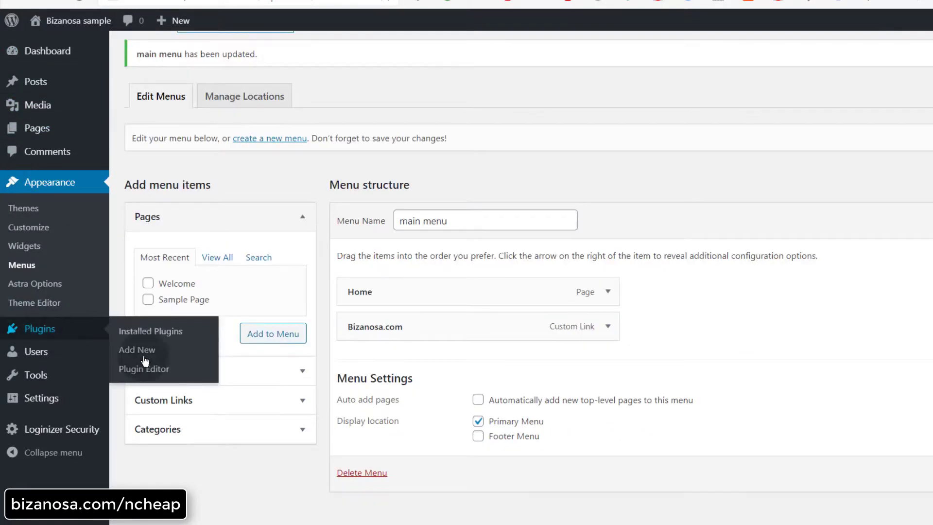
{"action": "mouse_move", "coordinate": [58, 407]}
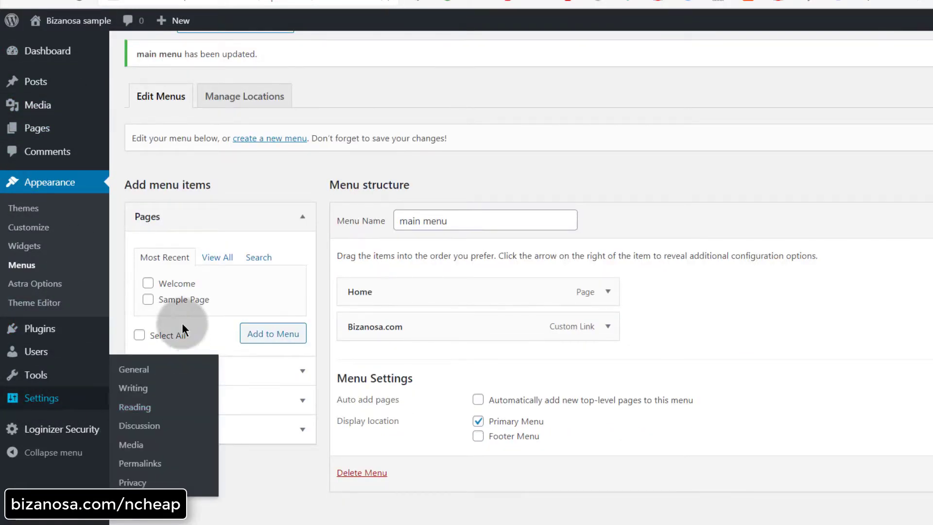
{"action": "left_click", "coordinate": [142, 456]}
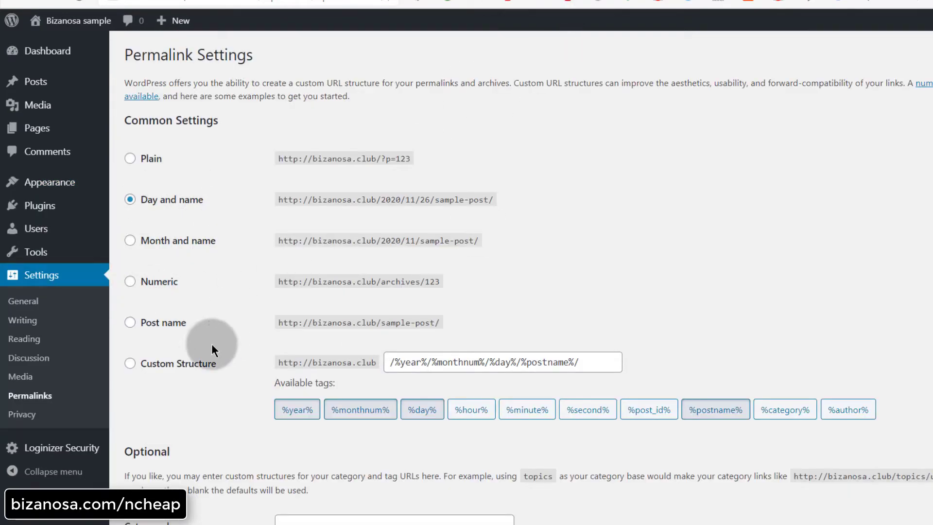
{"action": "left_click", "coordinate": [139, 324]}
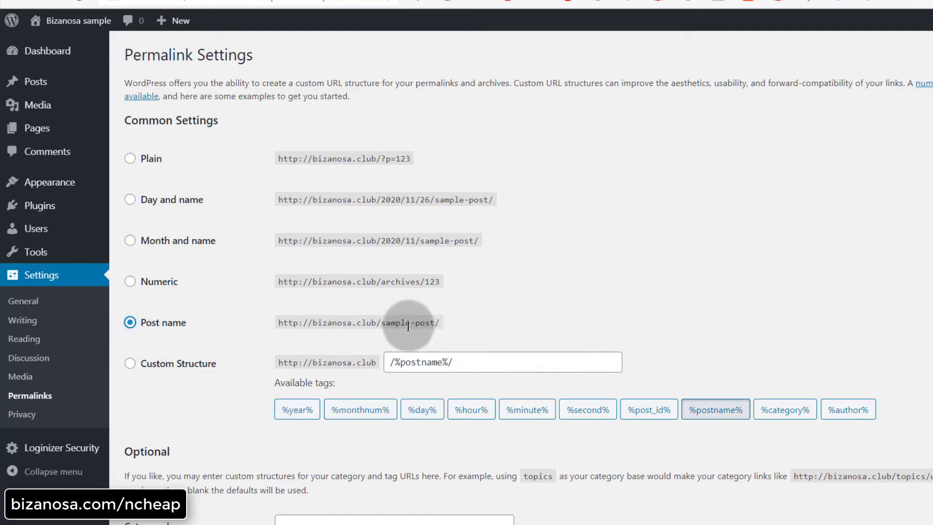
{"action": "scroll", "coordinate": [220, 386], "scroll_direction": "down", "scroll_amount": 3}
{"action": "left_click", "coordinate": [159, 476]}
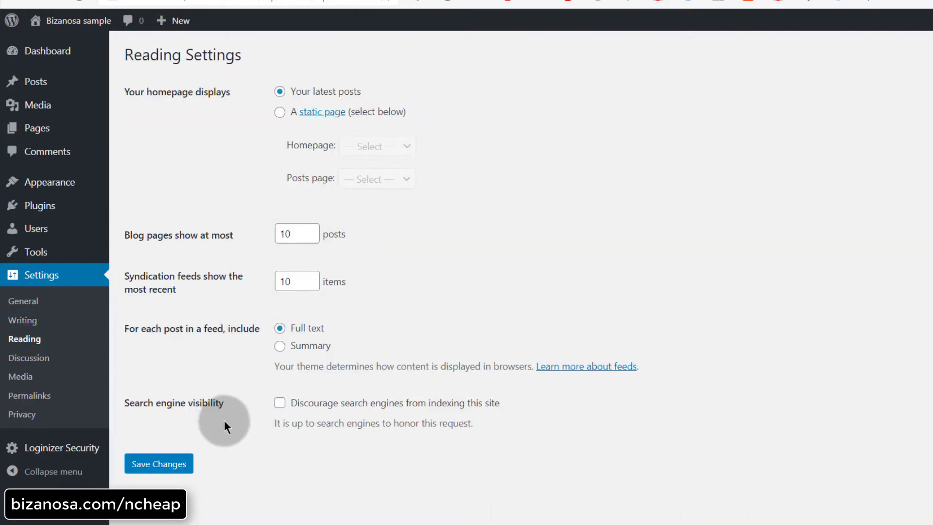
In the reading settings, set a static homepage using Welcome, with Sample Page as the posts page, and save the changes.
{"action": "left_click", "coordinate": [279, 111]}
{"action": "left_click", "coordinate": [394, 146]}
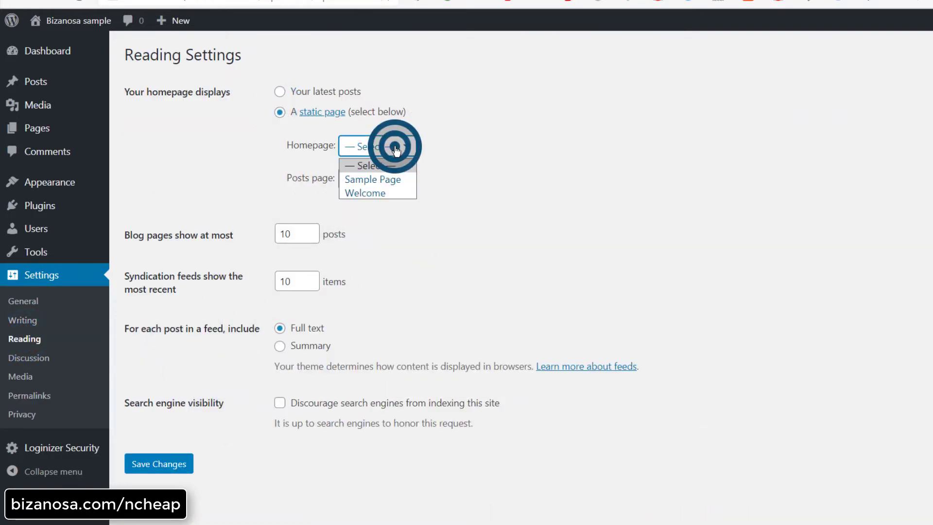
{"action": "left_click", "coordinate": [370, 193]}
{"action": "left_click", "coordinate": [377, 179]}
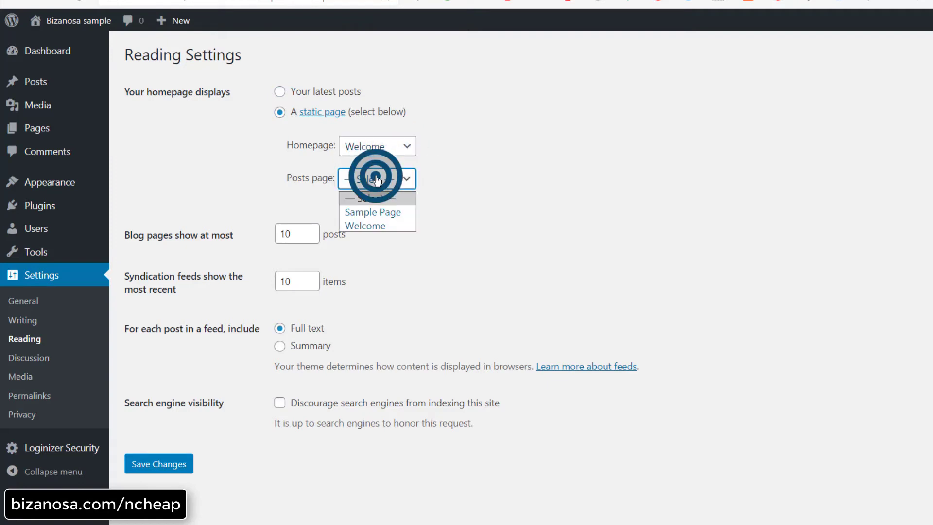
{"action": "left_click", "coordinate": [371, 212]}
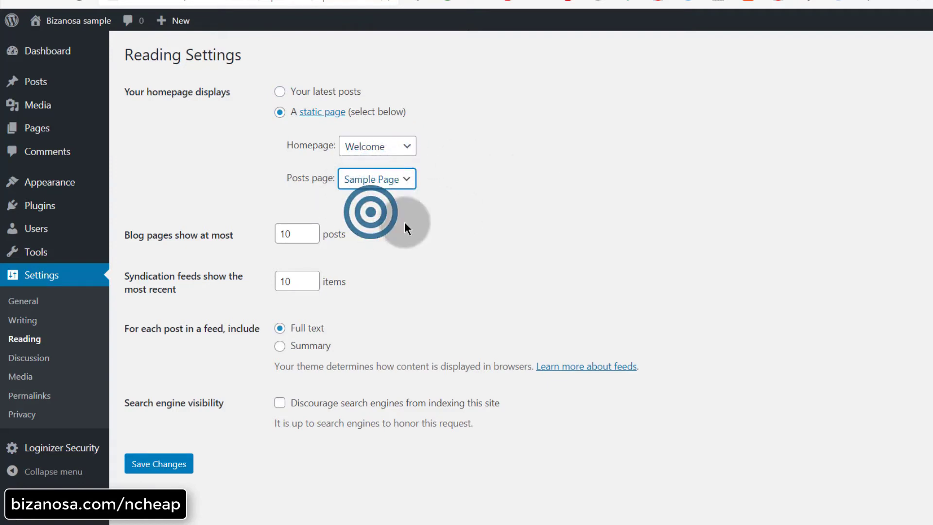
{"action": "left_click", "coordinate": [163, 464]}
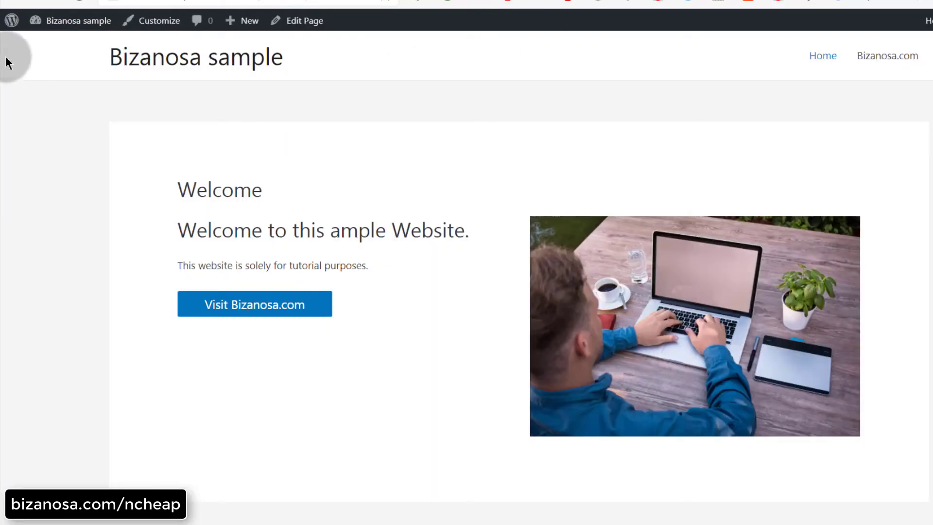
Examine the live homepage's navigation menu and content from header to footer.
{"action": "scroll", "coordinate": [521, 303], "scroll_direction": "up", "scroll_amount": 2}
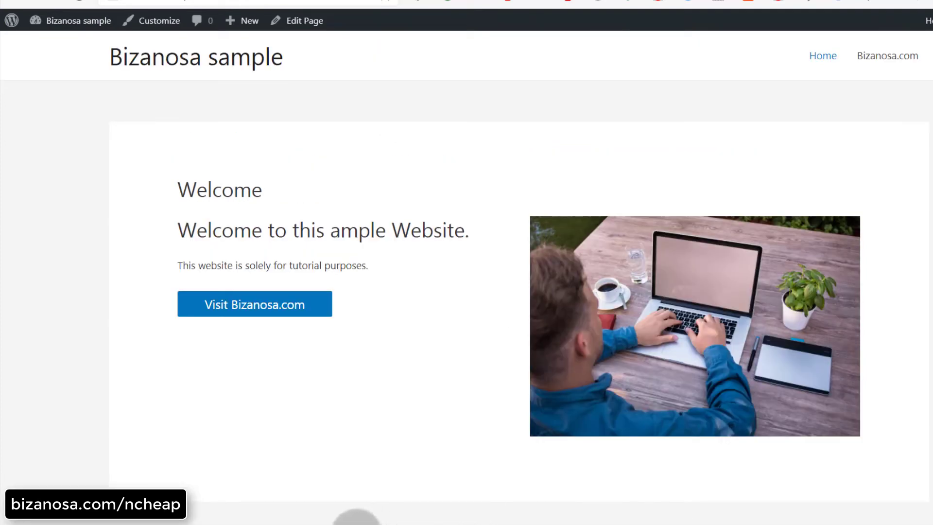
{"action": "scroll", "coordinate": [359, 315], "scroll_direction": "down", "scroll_amount": 2}
{"action": "scroll", "coordinate": [360, 309], "scroll_direction": "up", "scroll_amount": 2}
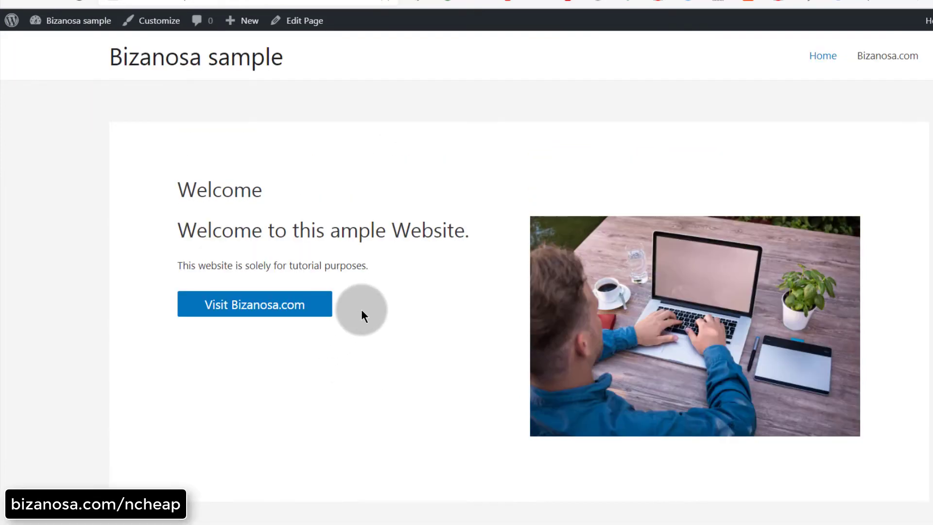
{"action": "scroll", "coordinate": [360, 311], "scroll_direction": "down", "scroll_amount": 2}
{"action": "scroll", "coordinate": [360, 311], "scroll_direction": "up", "scroll_amount": 2}
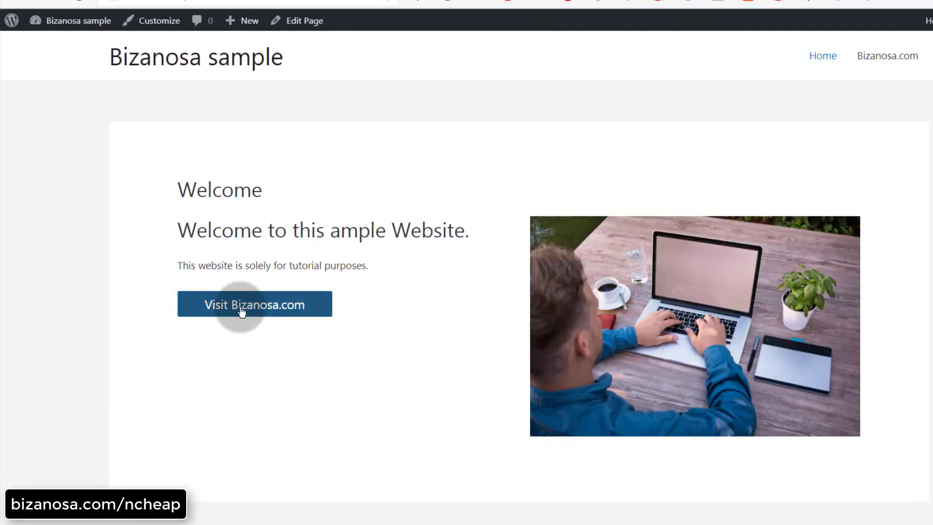